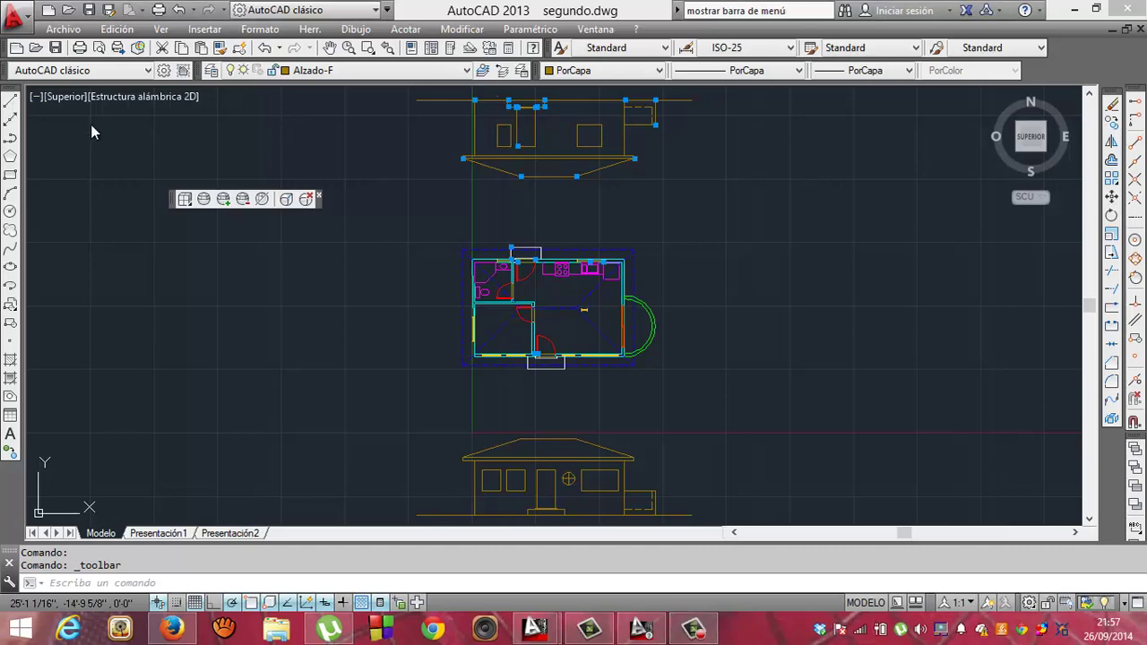
Step: Start a line from a temporary tracking point taken at a midpoint
click(11, 104)
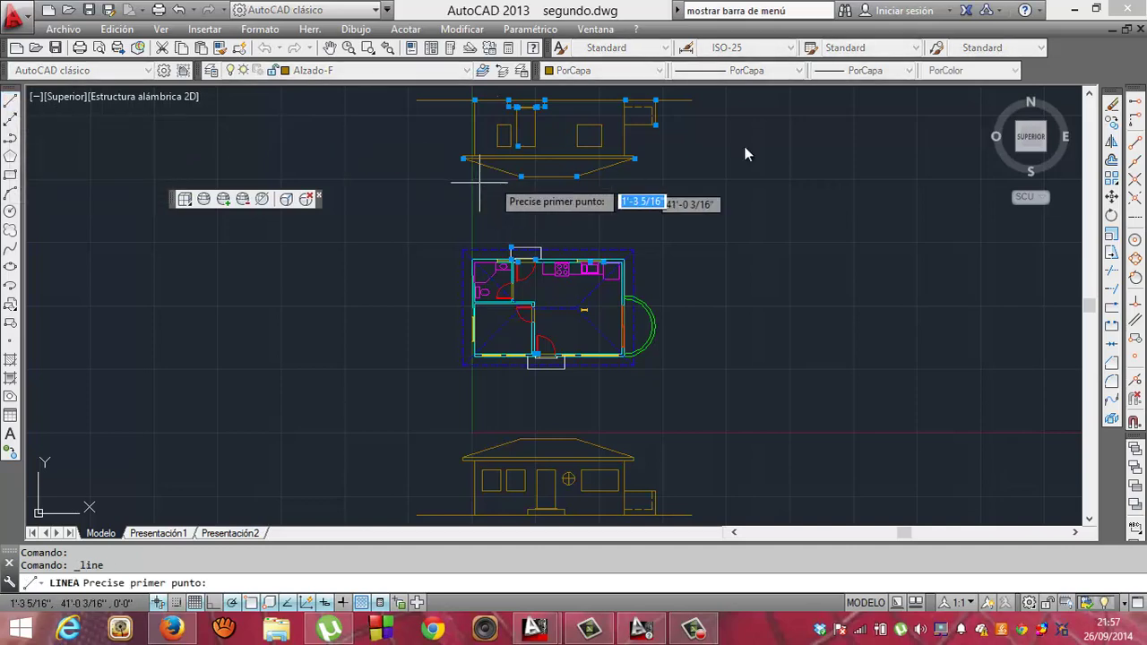
click(1135, 105)
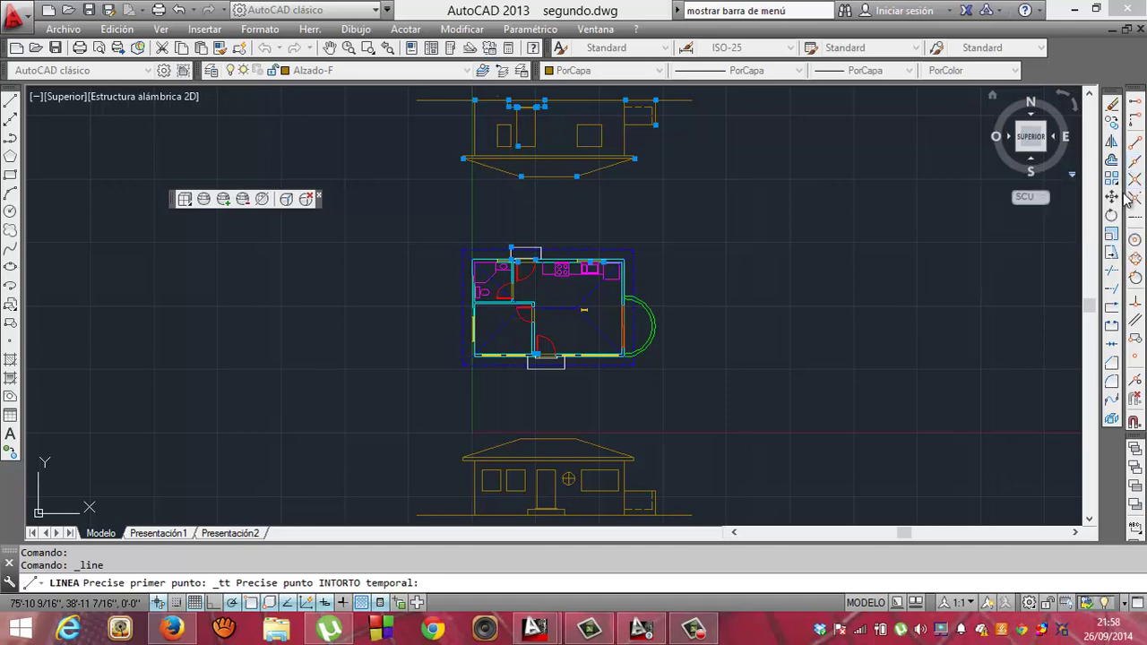
click(1134, 164)
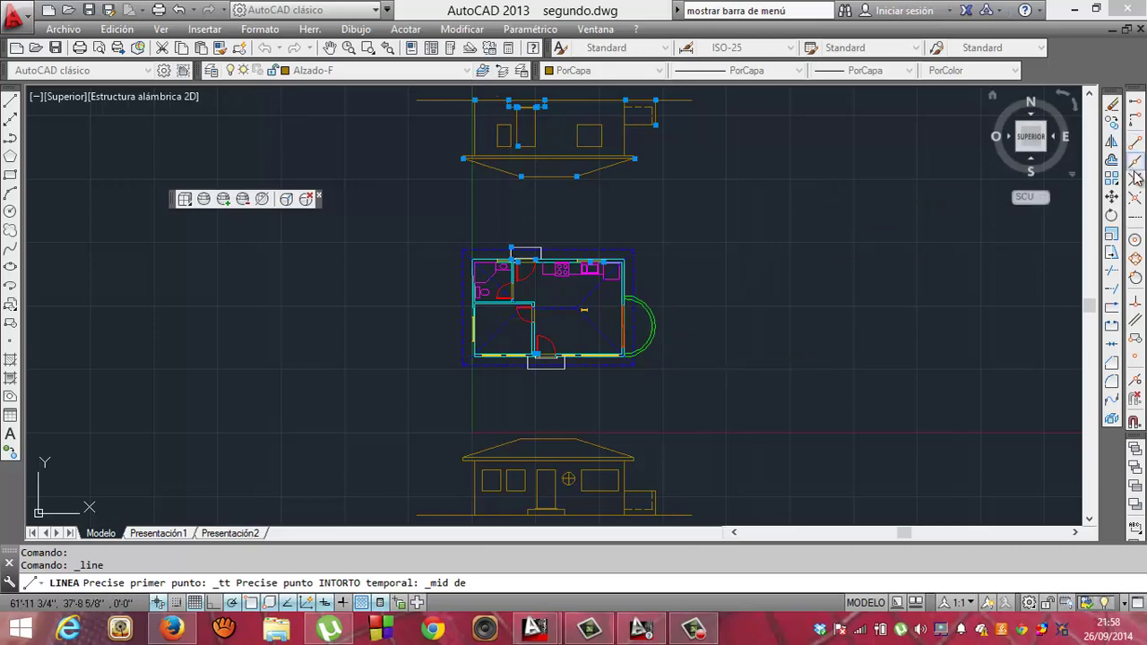
click(1138, 139)
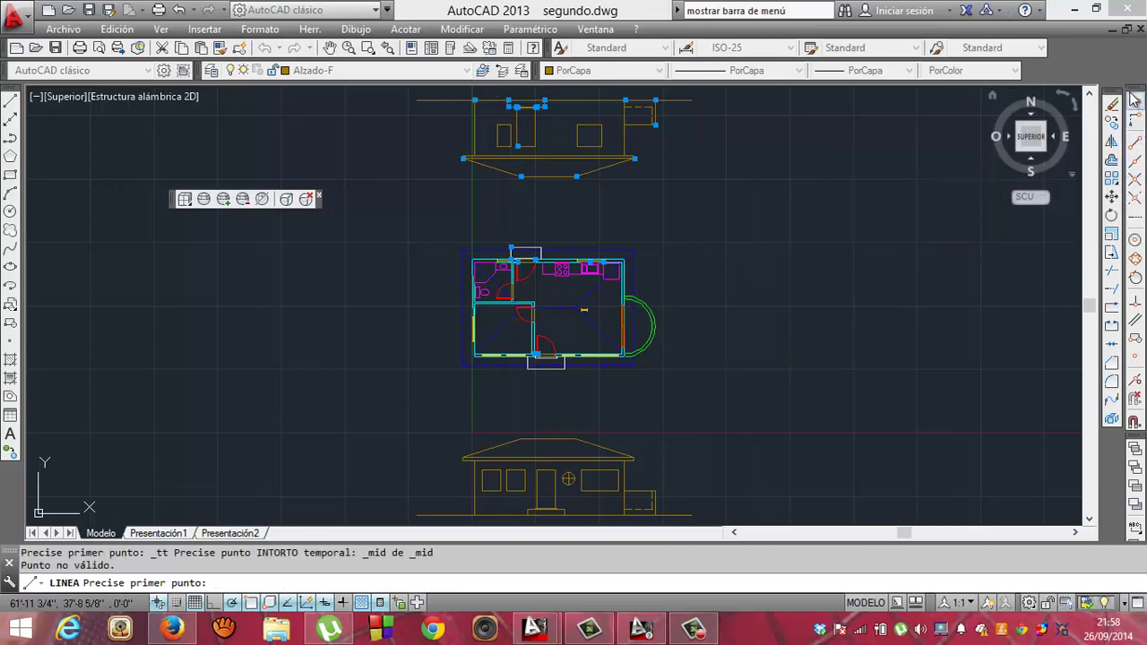
click(1136, 101)
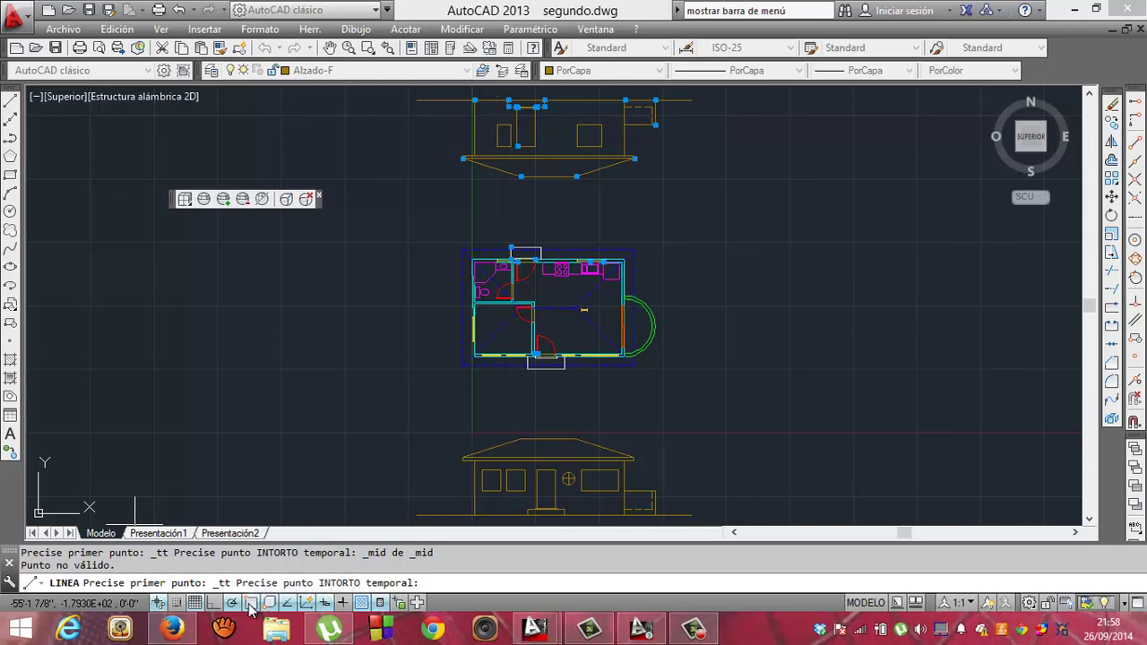
Step: Enable the Midpoint (Punto medio) object snap in the OSNAP settings and cancel the line
click(252, 603)
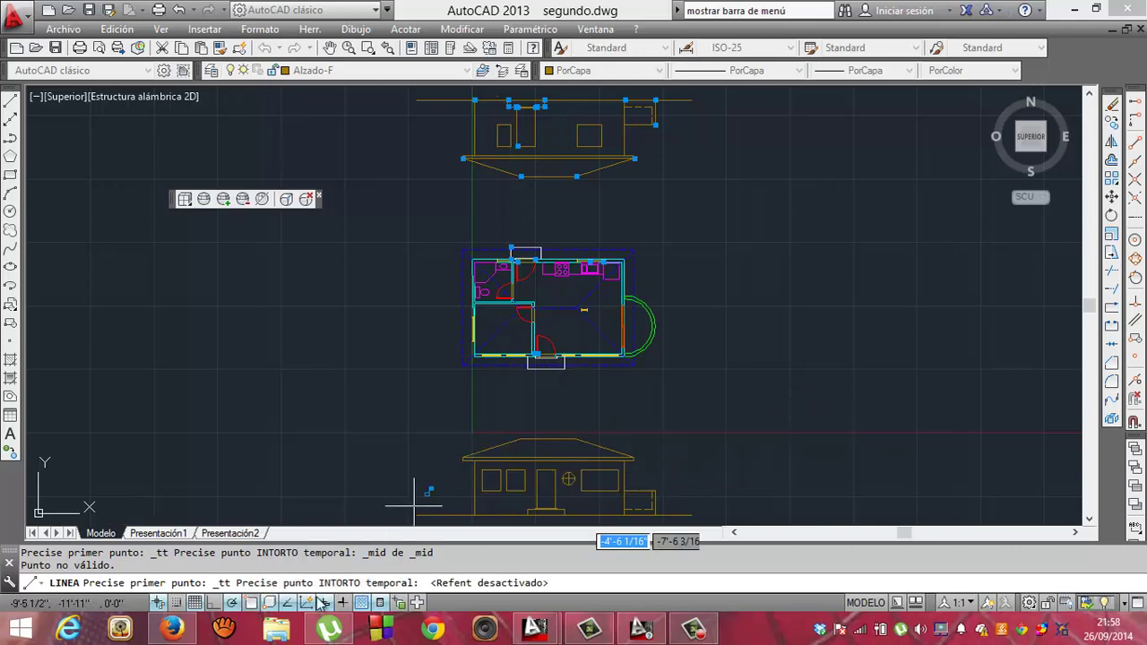
click(248, 605)
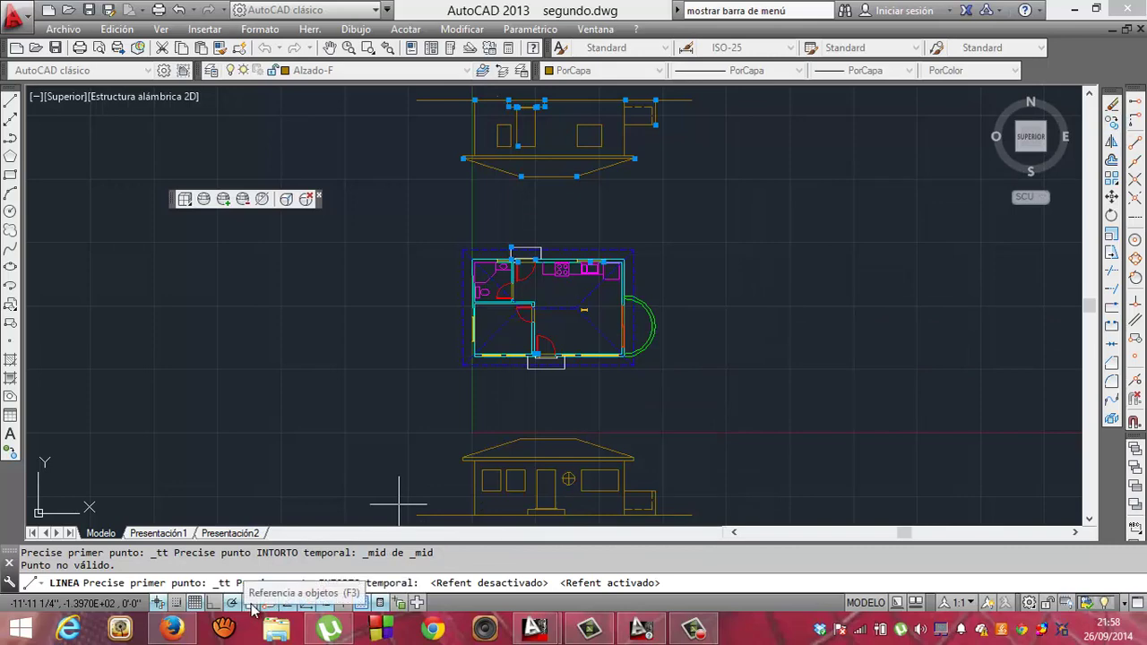
right_click(252, 606)
click(283, 572)
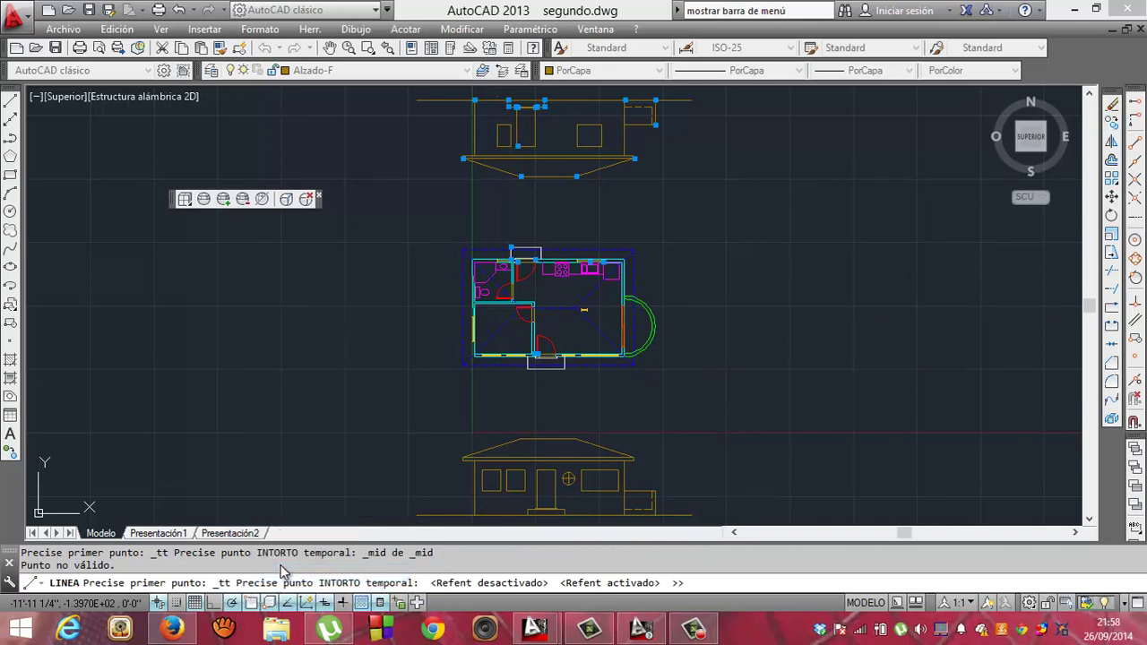
click(434, 240)
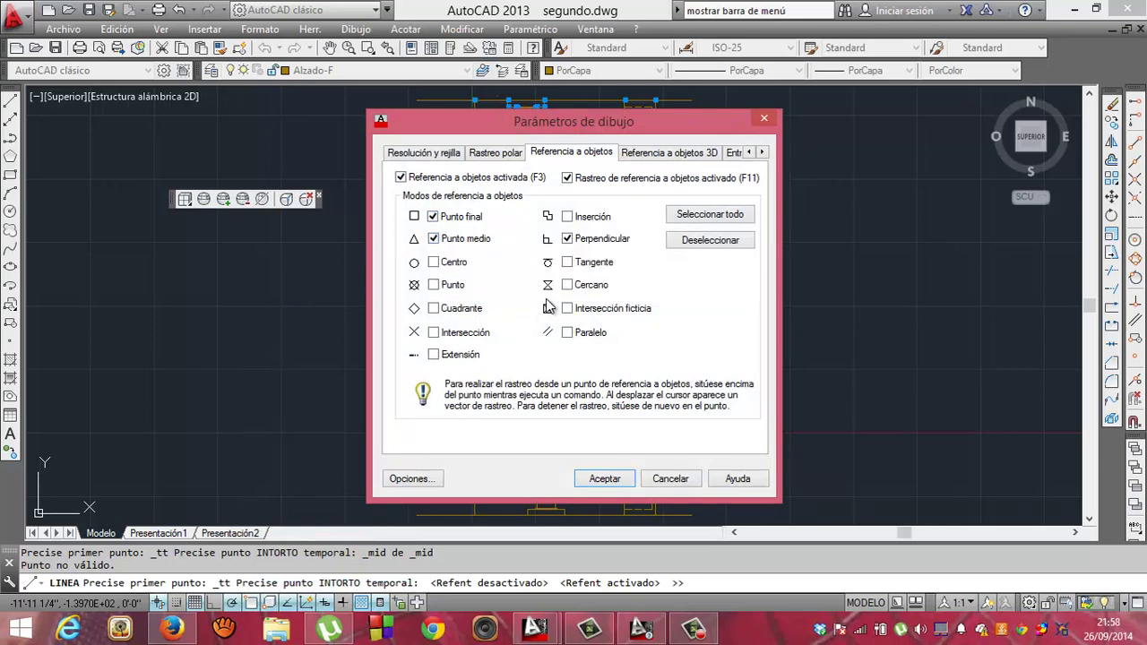
click(604, 479)
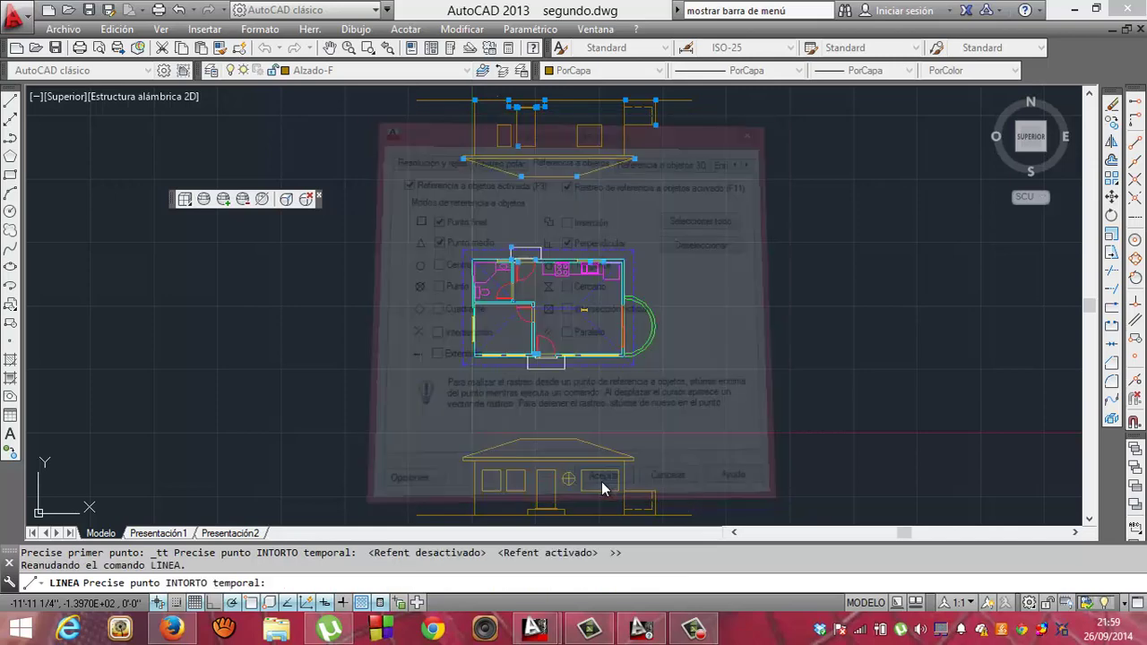
key(Escape)
key(Escape)
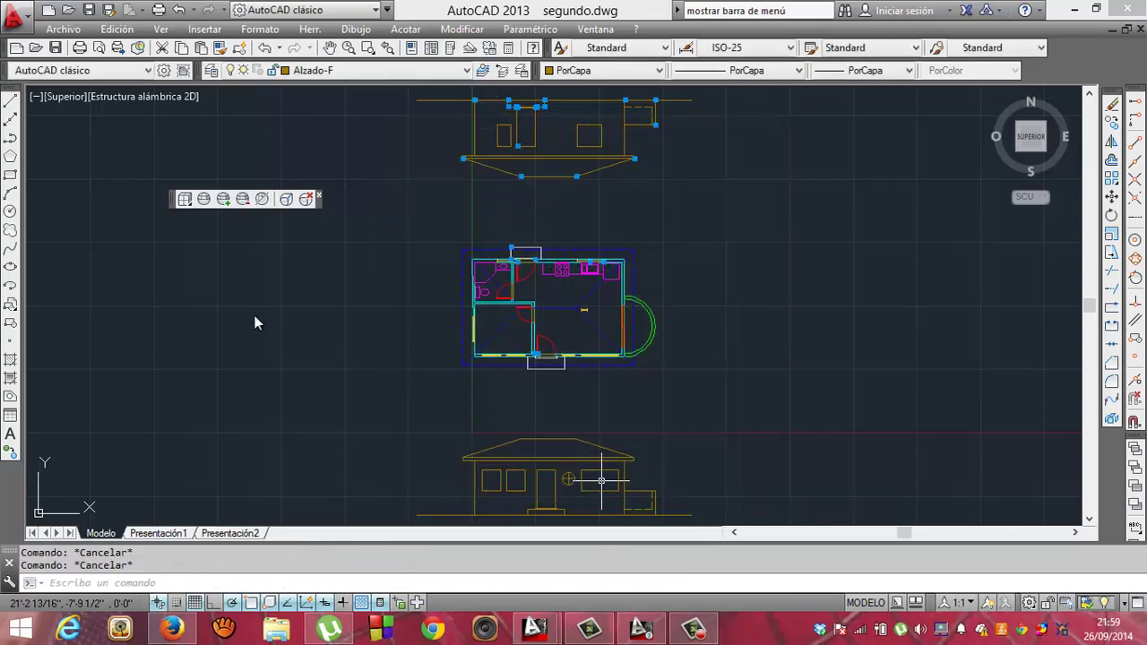
Step: Draw a 35' diagonal line at 315° from a tracking point at the plan's corner
click(10, 100)
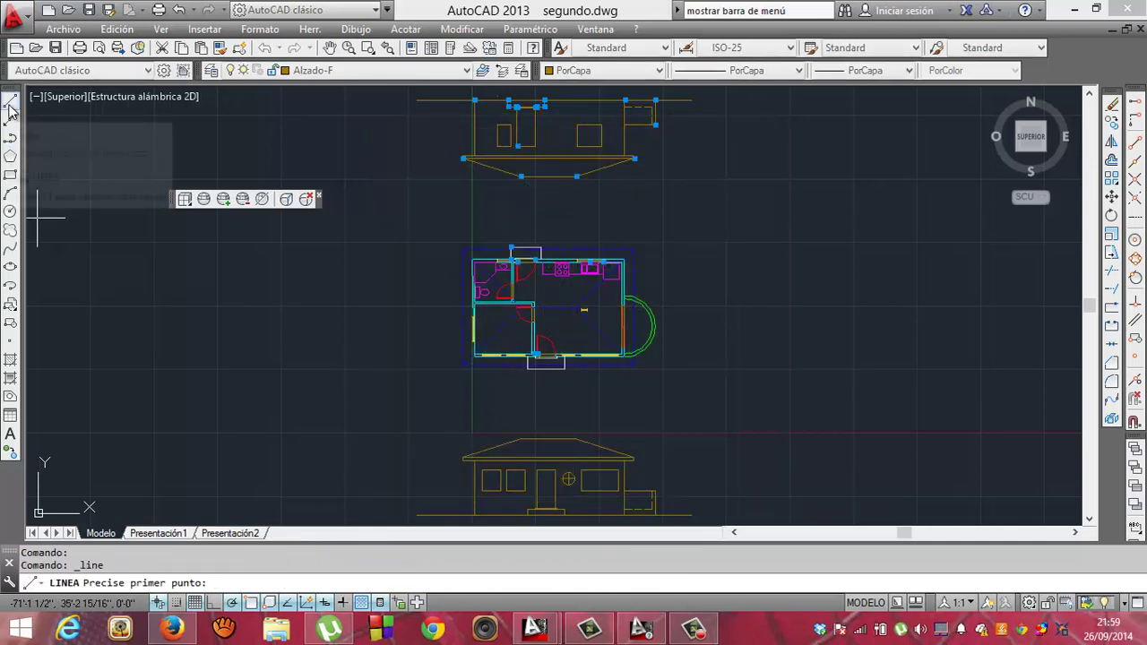
mouse_move(1031, 136)
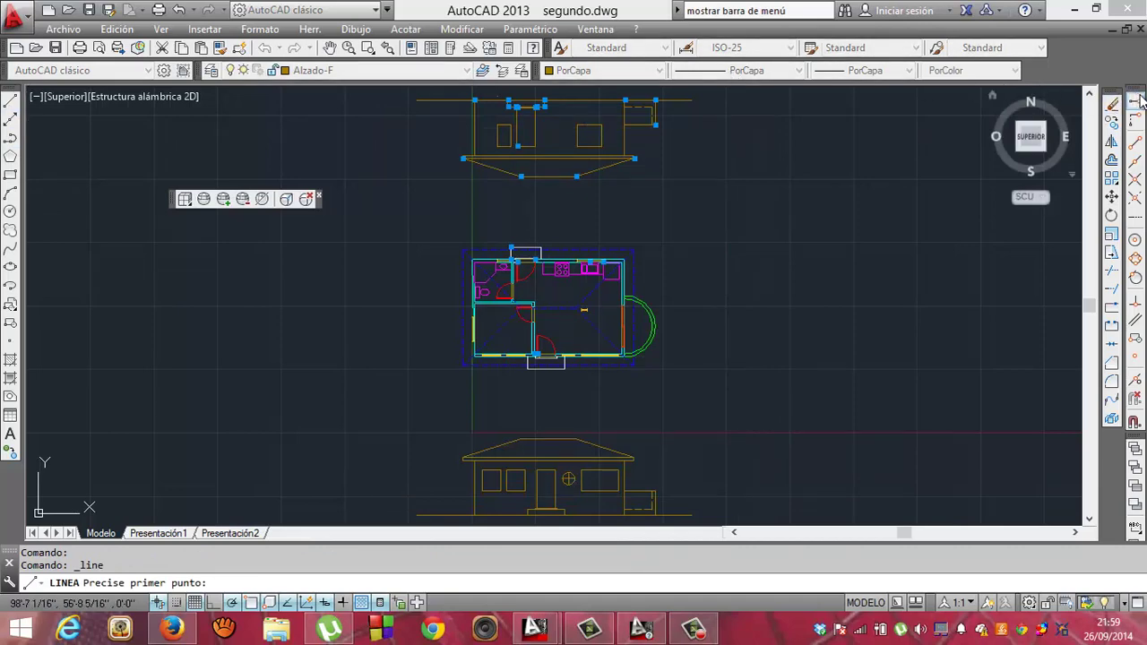
click(1136, 101)
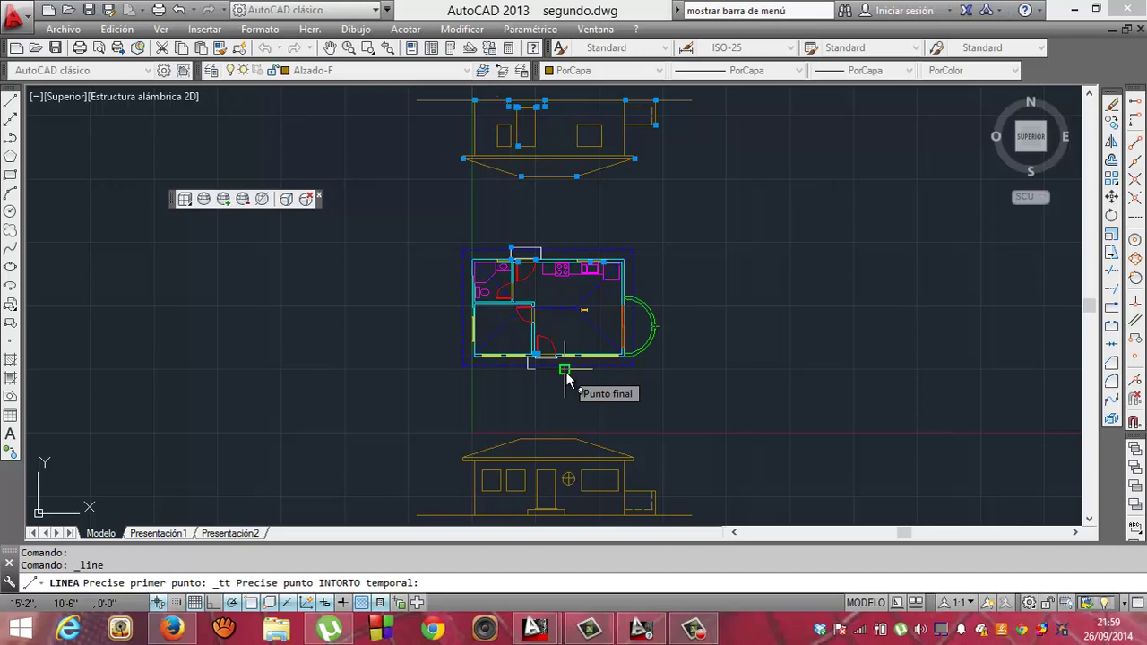
click(656, 369)
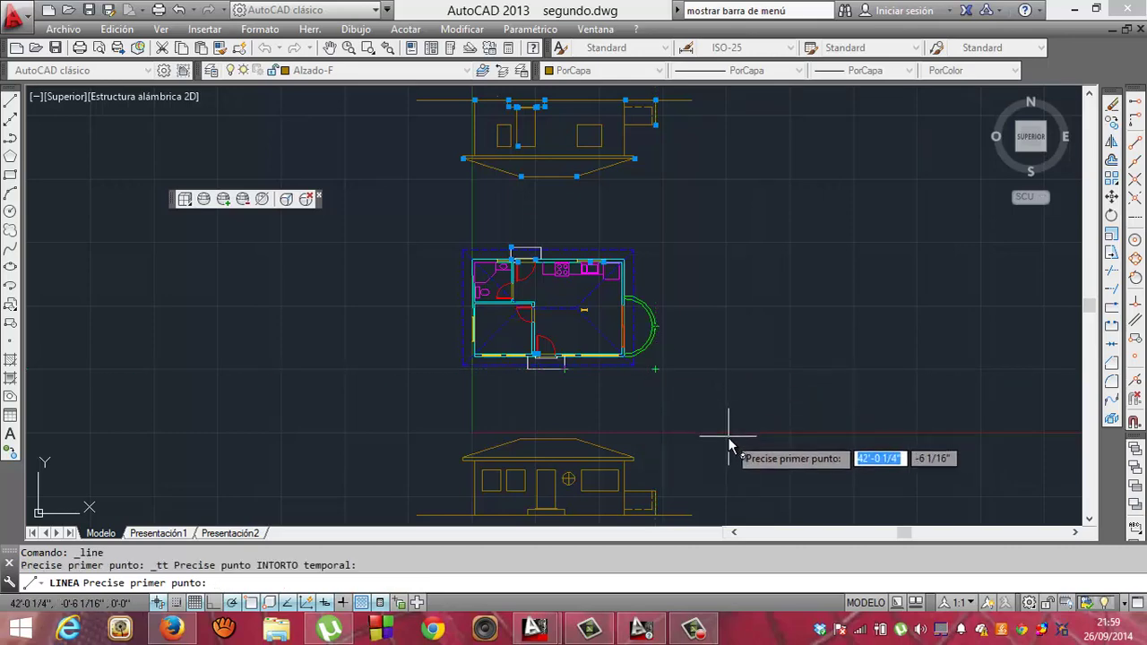
click(656, 369)
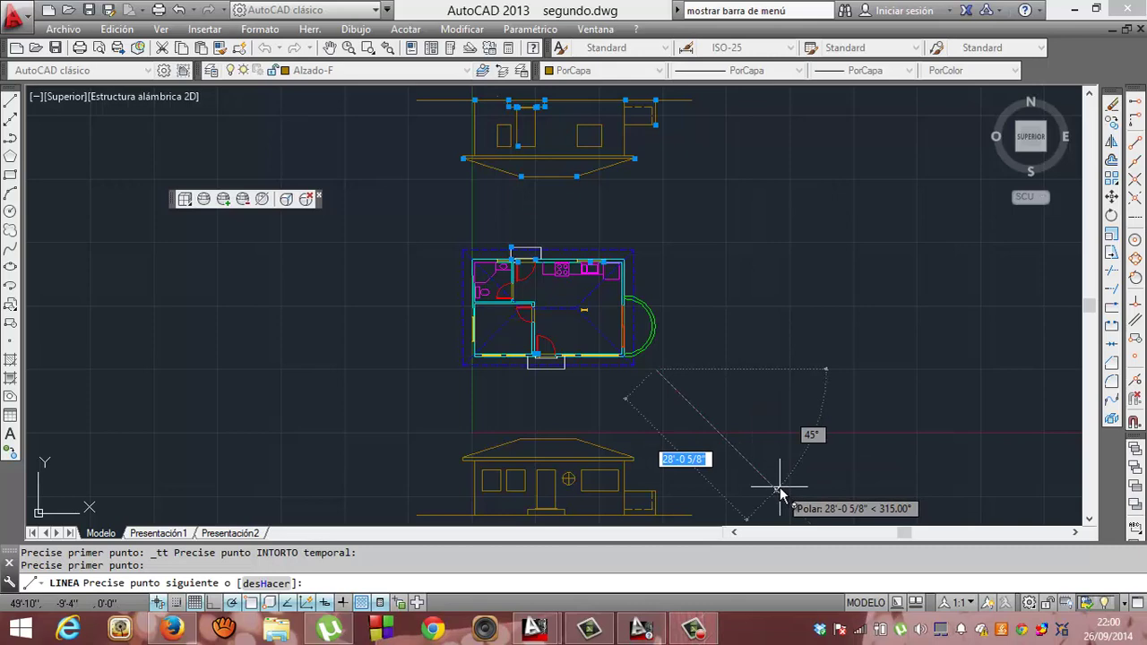
text(35)
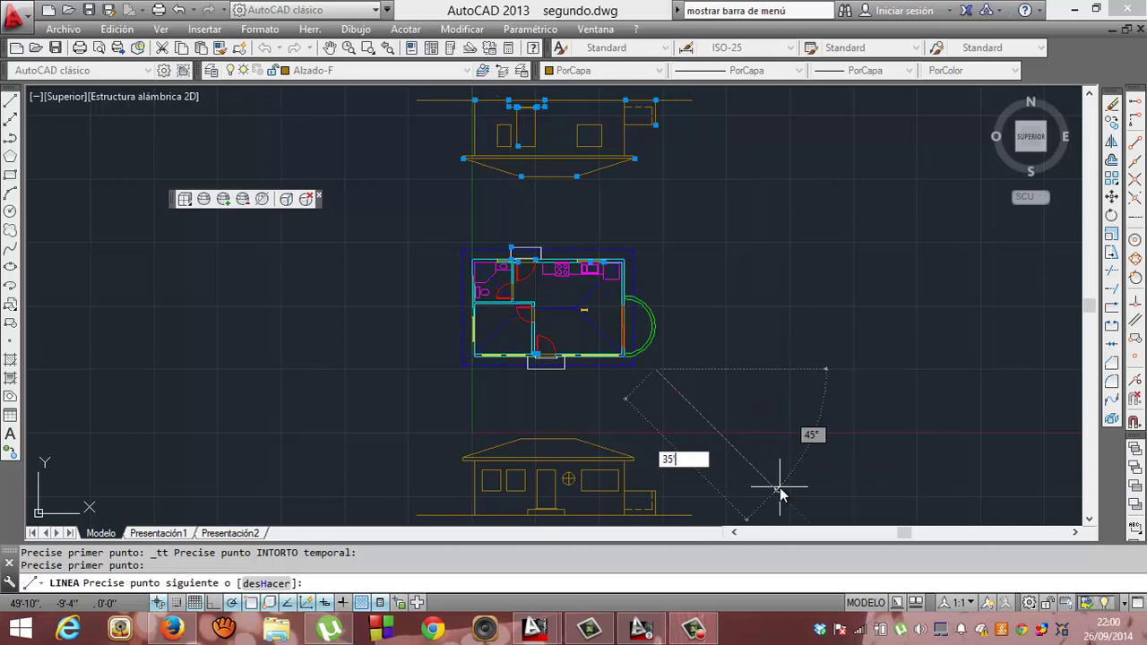
key(Return)
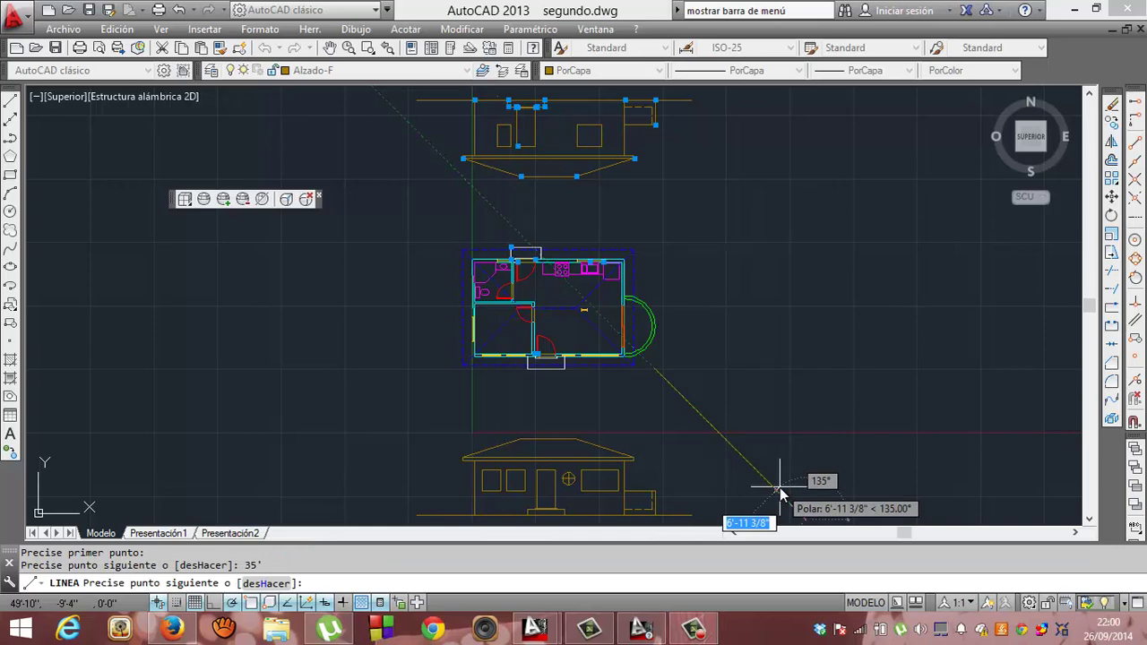
key(Return)
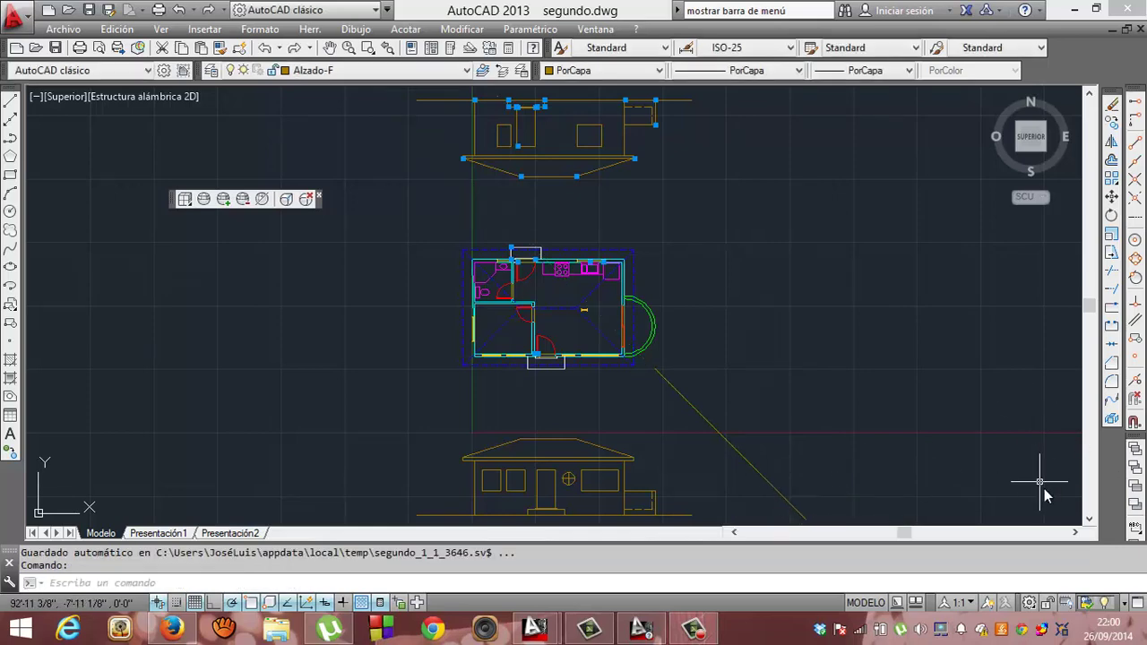
click(1090, 520)
Step: Copy the whole front elevation from its ground line's left end to just below the original
click(1090, 520)
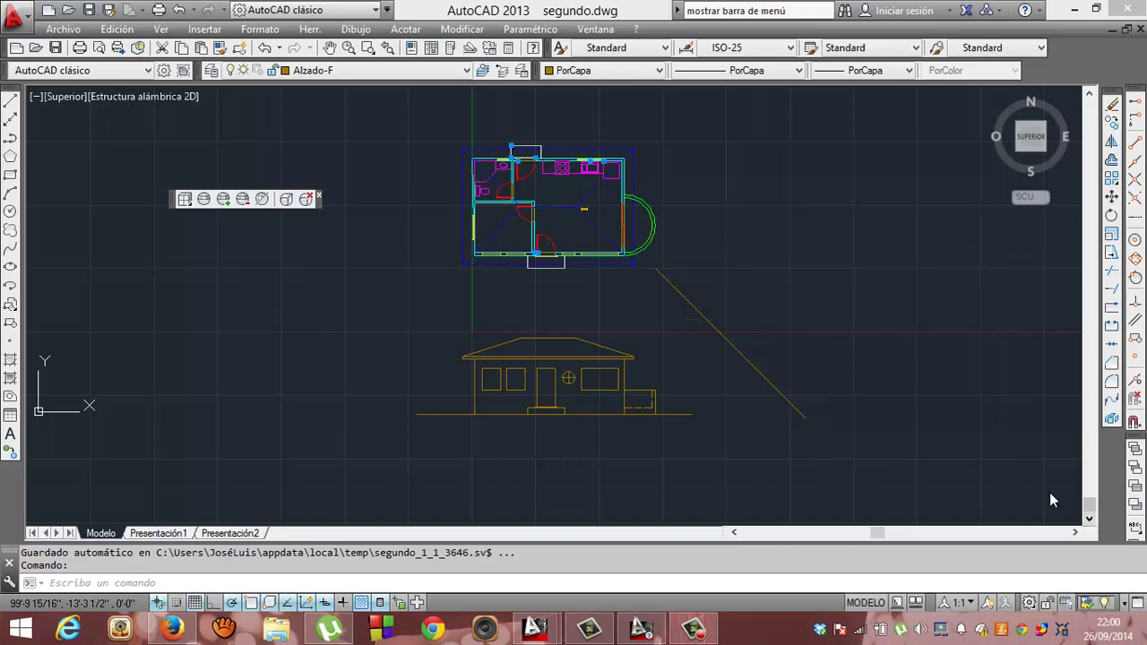
click(125, 34)
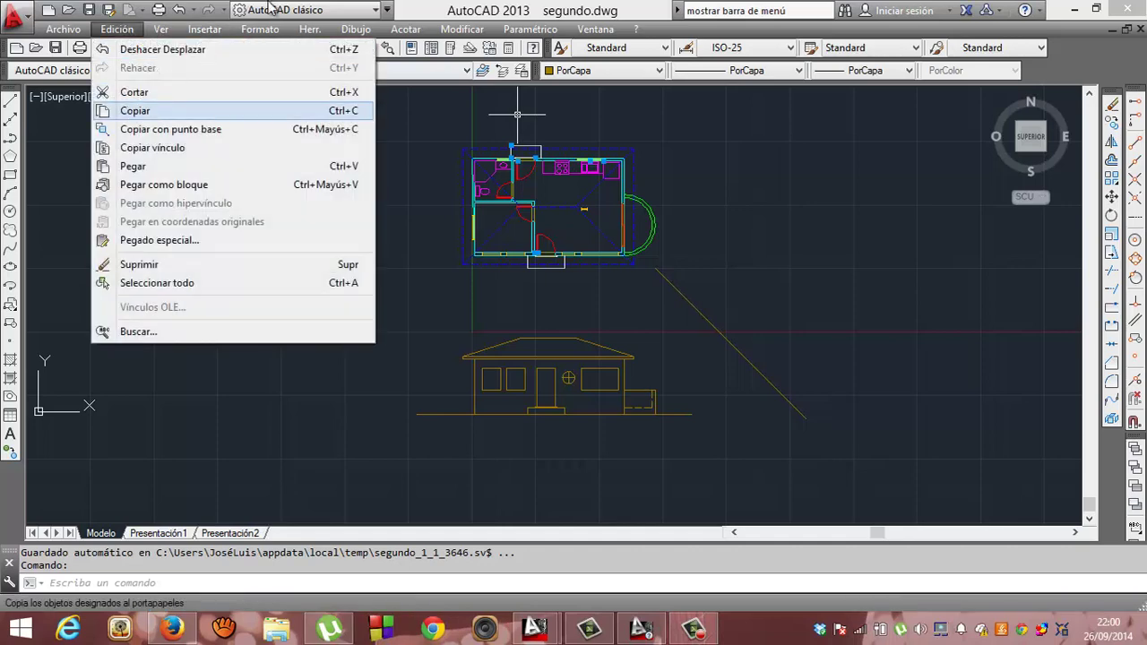
key(Right)
key(Right)
key(Right)
key(Right)
key(Right)
key(Right)
key(Right)
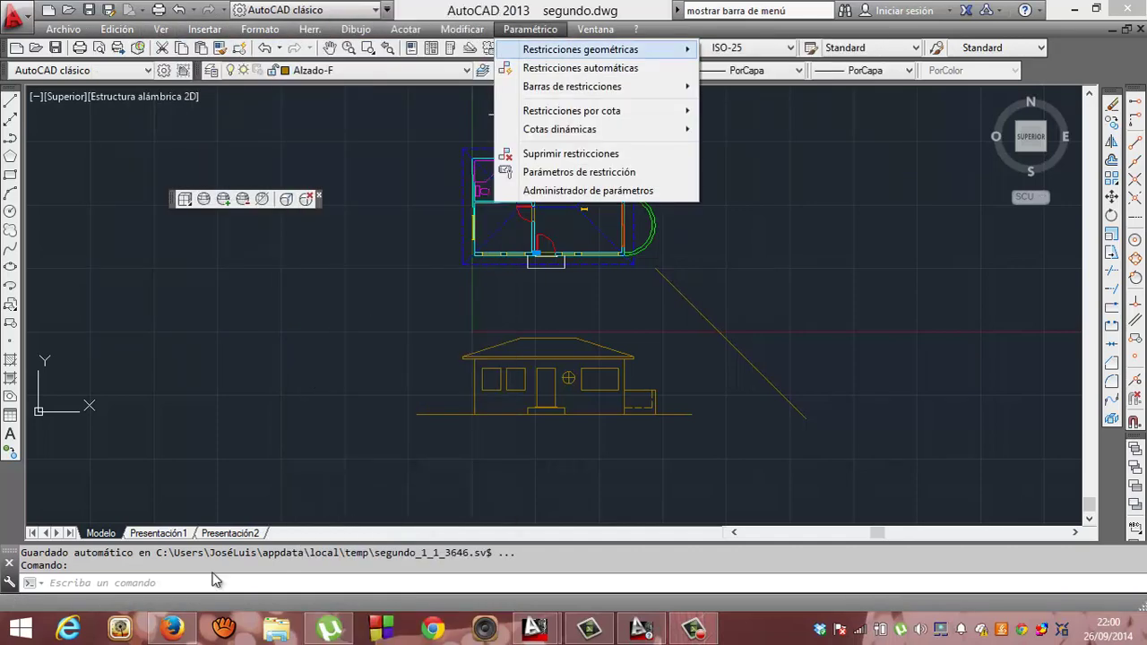
click(208, 582)
text(copi)
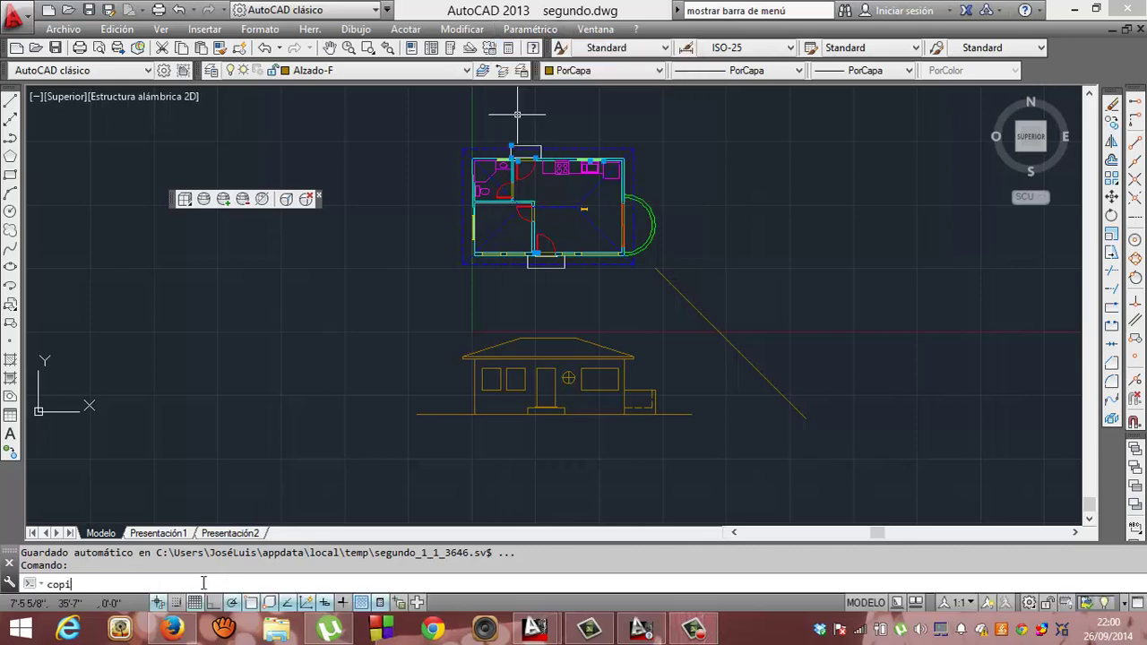
text(a)
key(Return)
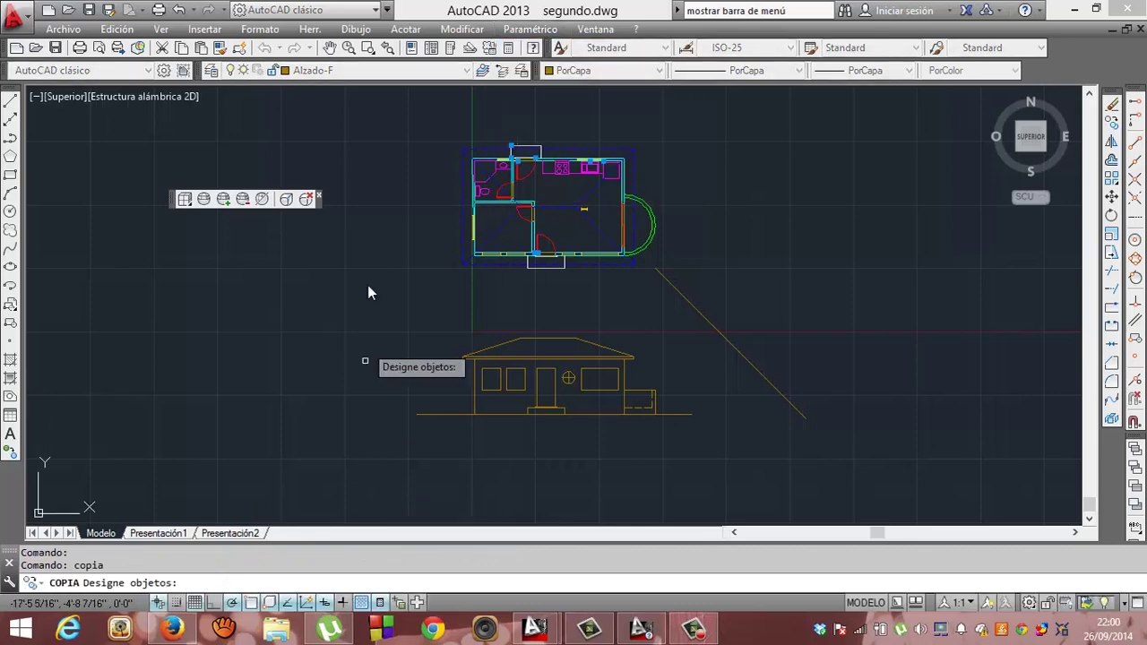
click(362, 289)
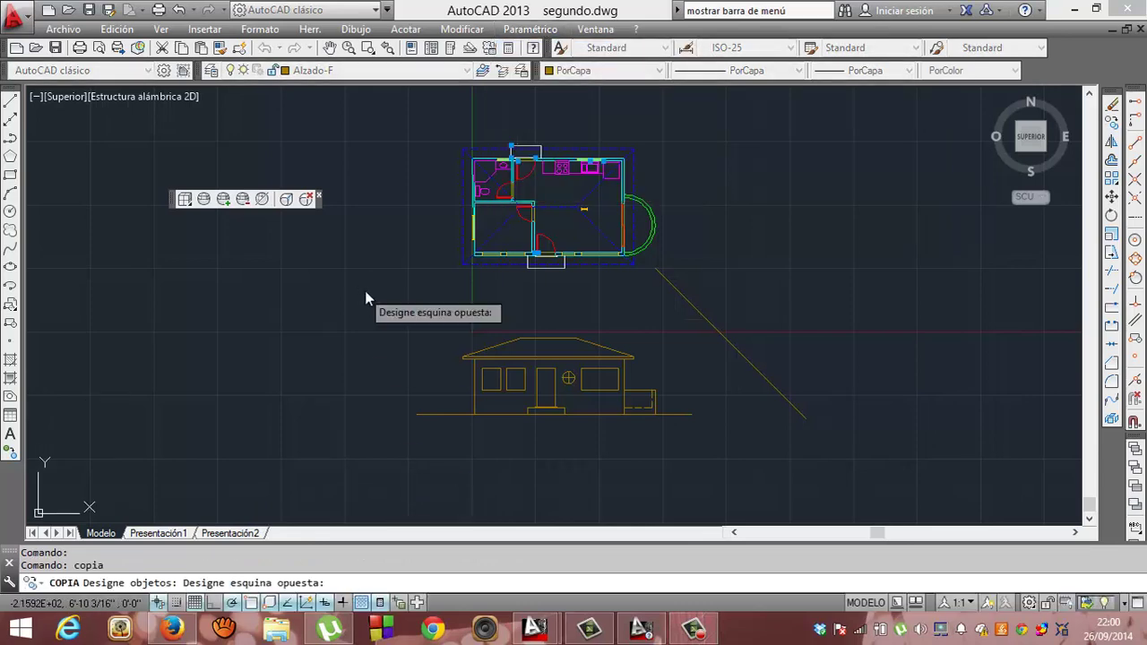
click(705, 446)
key(Return)
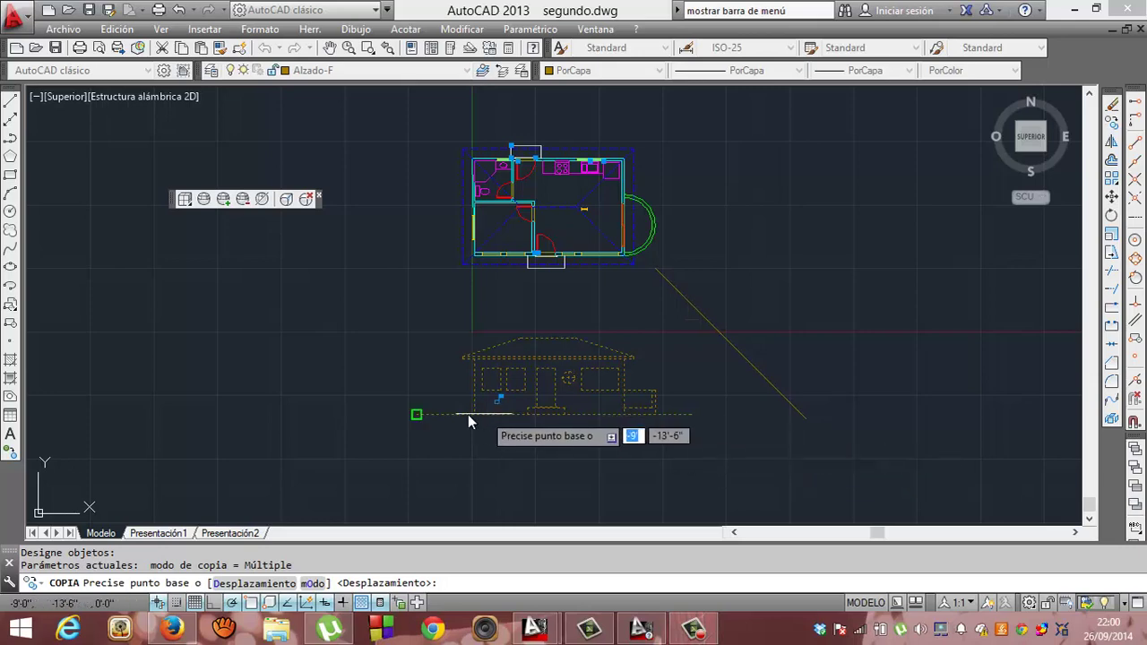
click(417, 415)
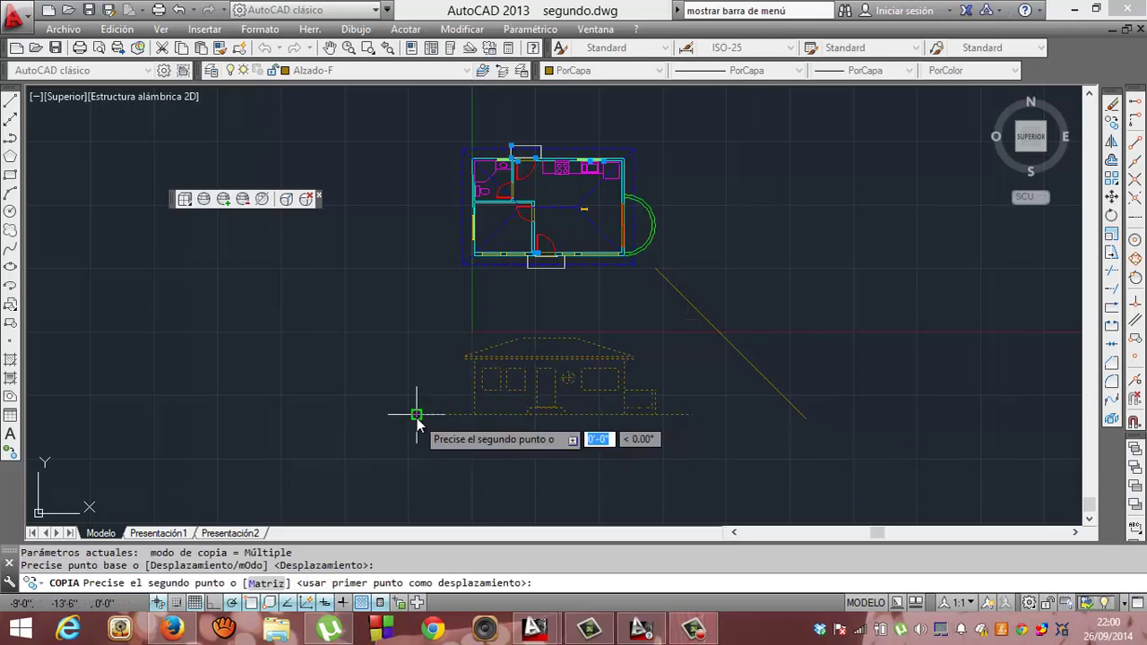
click(417, 415)
key(Return)
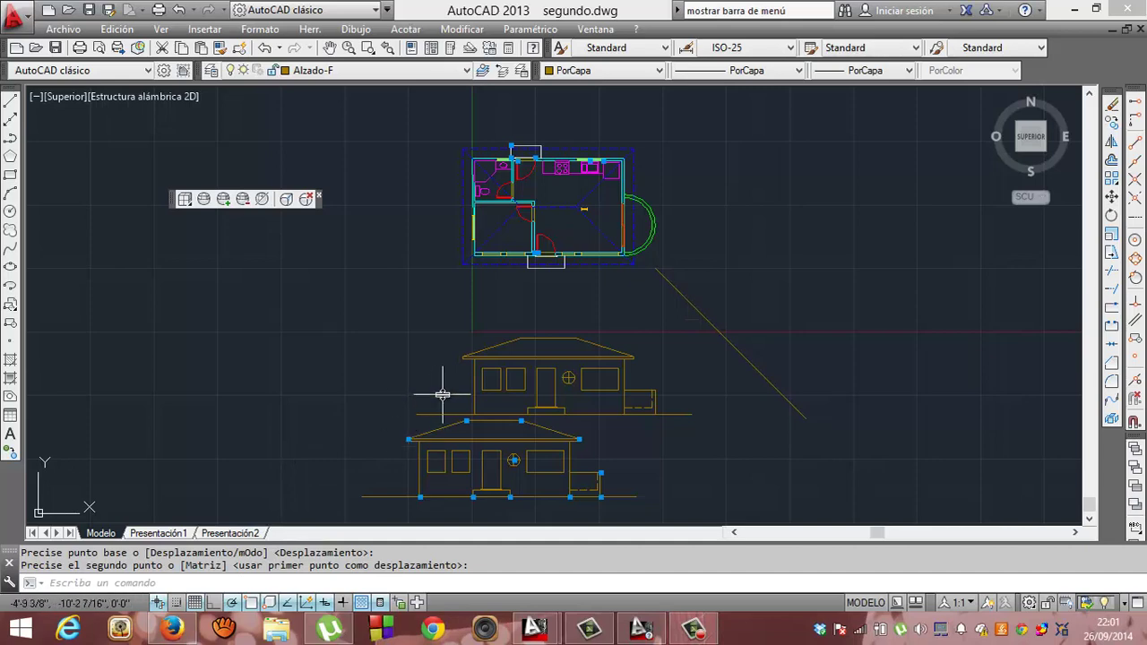
key(Escape)
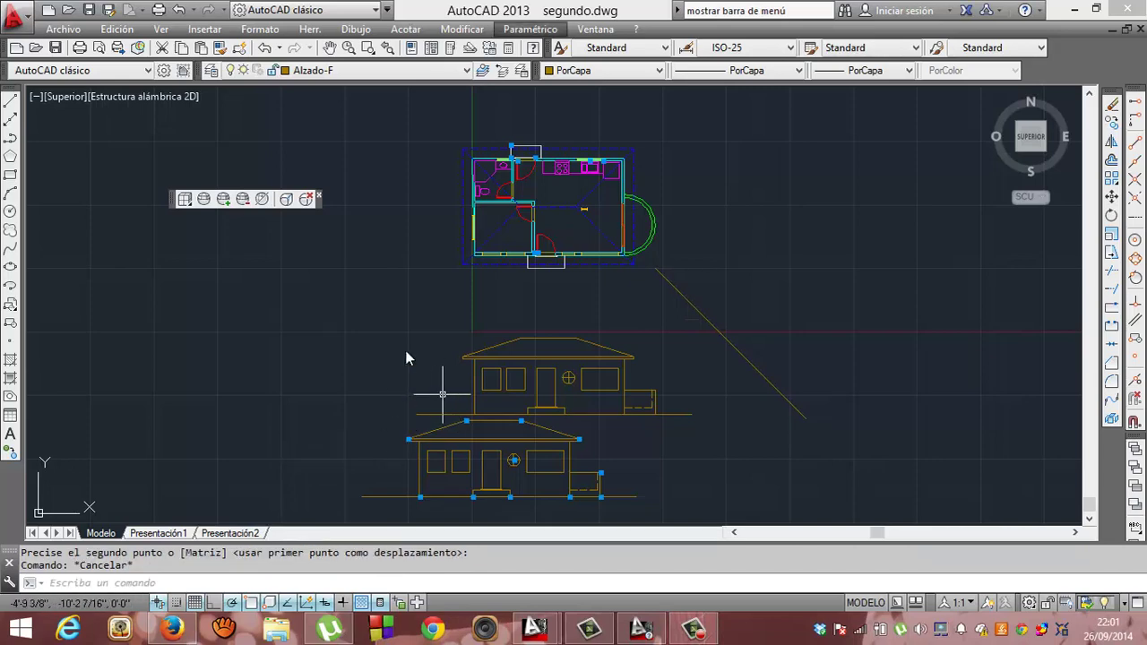
Step: Undo the previous elevation copy and clear the stray selections
click(368, 302)
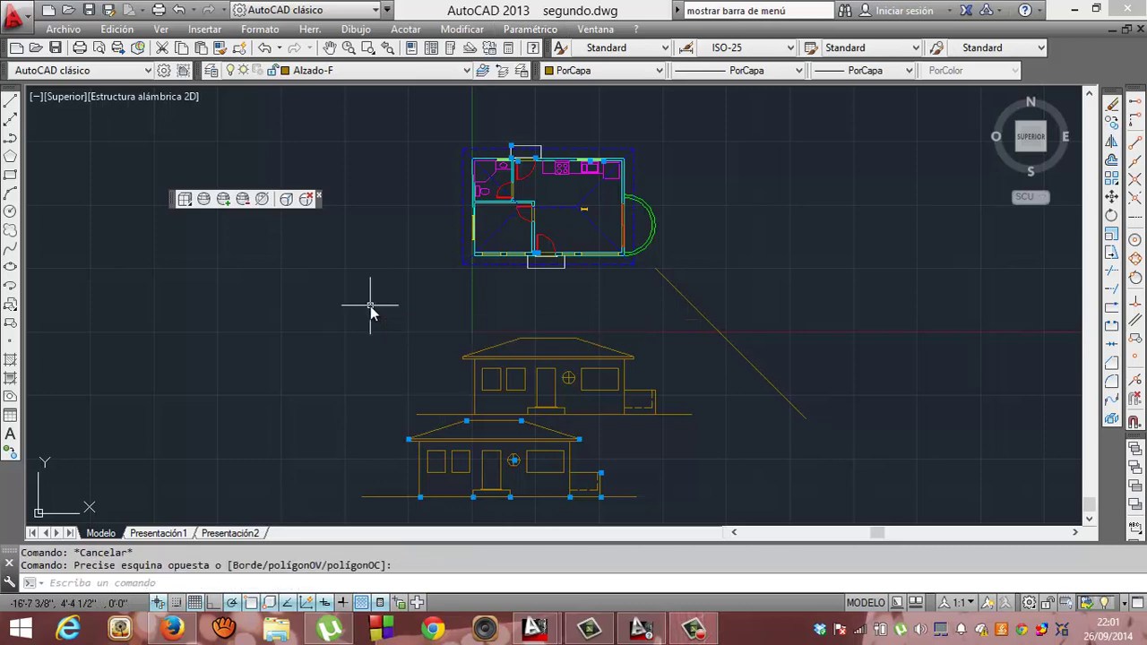
key(Escape)
key(ctrl+z)
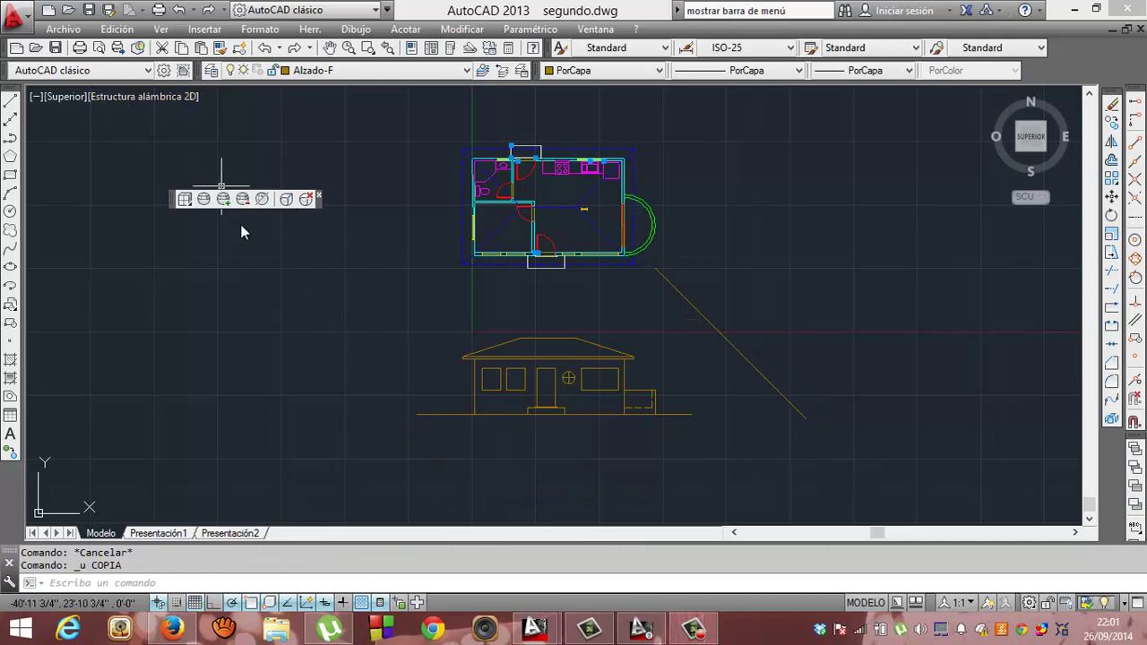
click(255, 252)
text(copia)
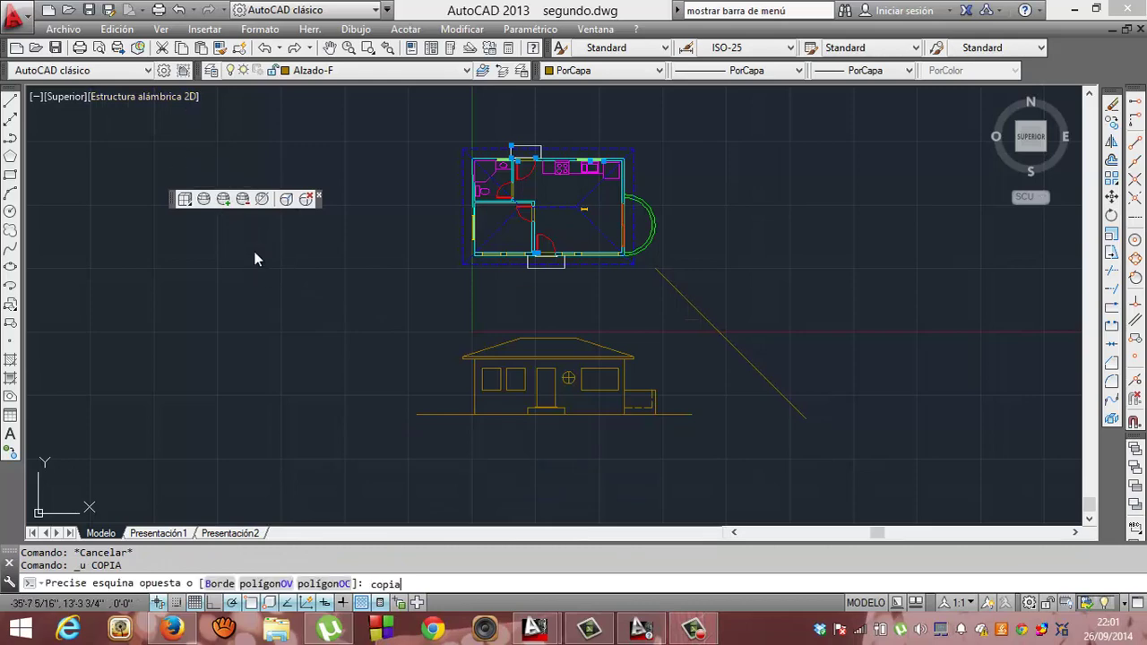
key(Return)
click(490, 351)
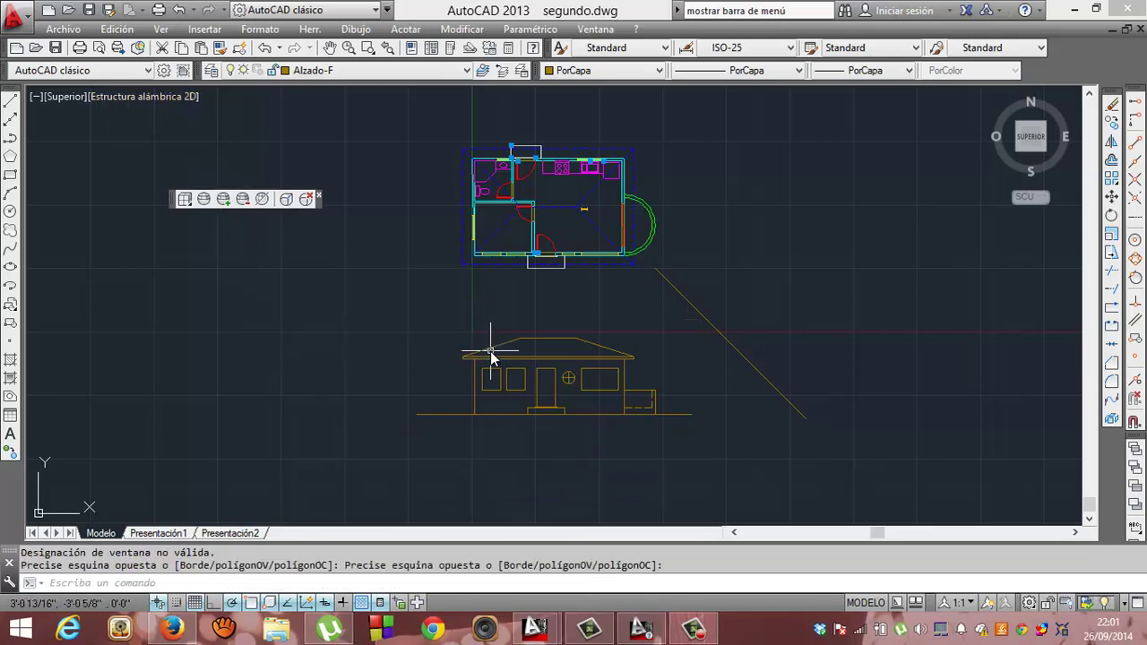
key(Escape)
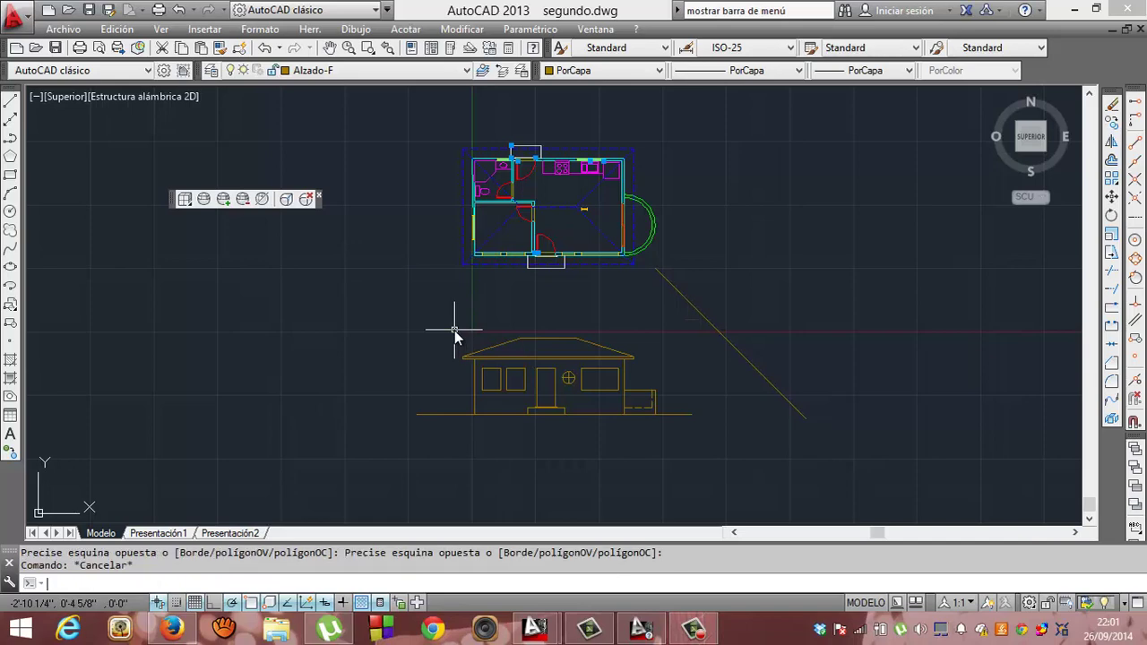
Step: Copy the front elevation from its ground line's left end, placing it up and right
text(COPIA)
key(Return)
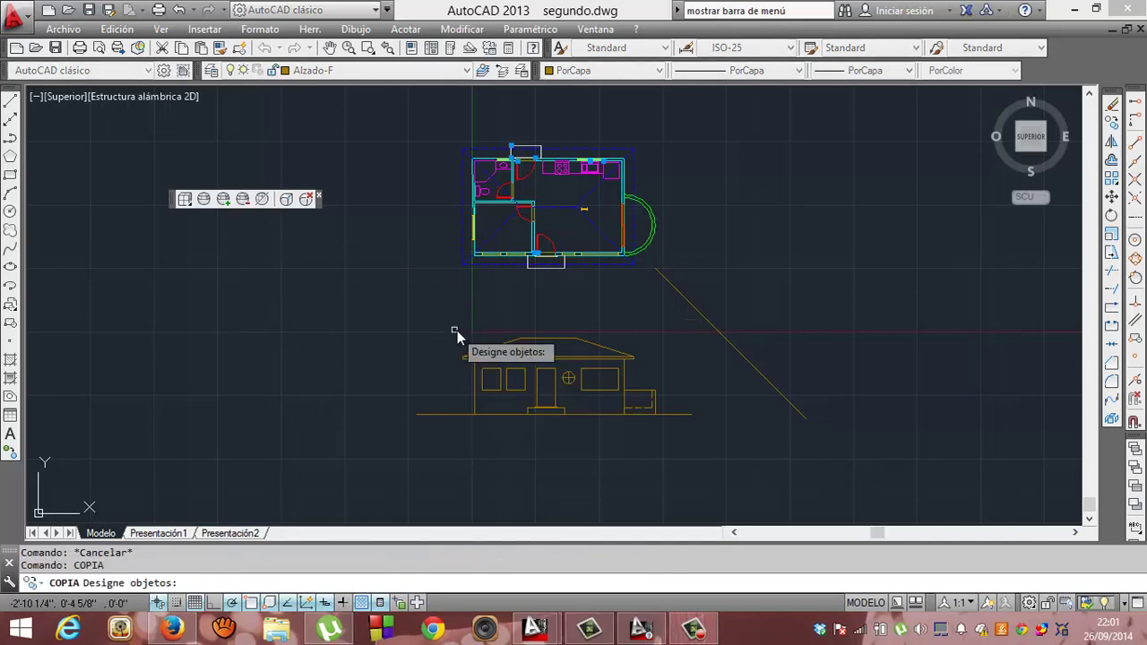
click(403, 314)
click(708, 441)
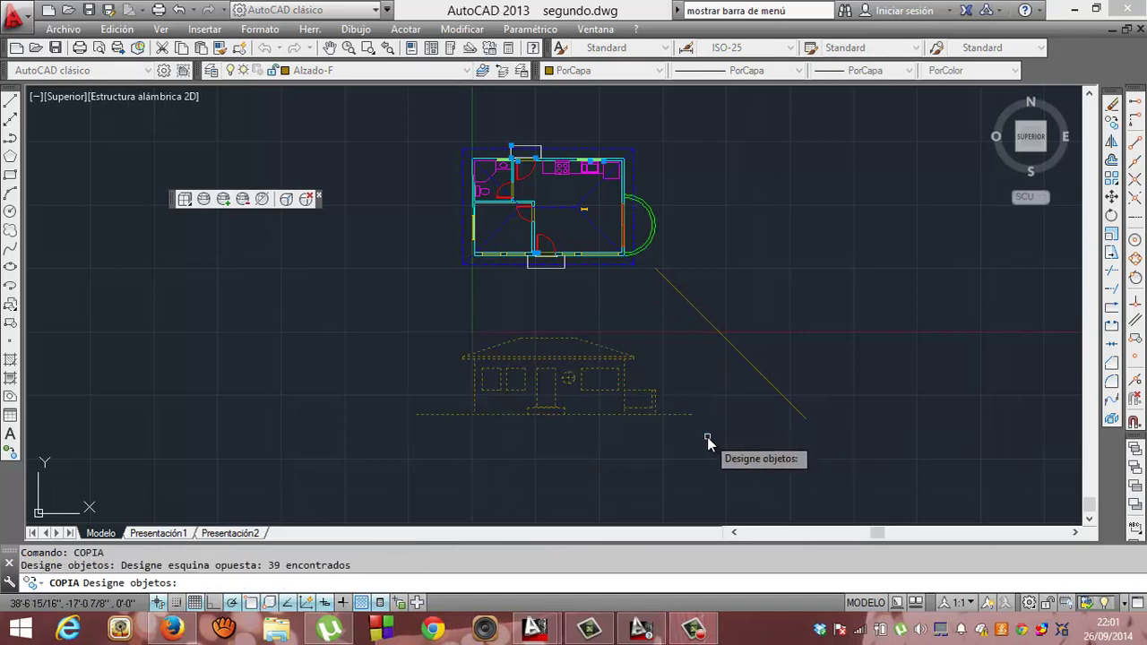
key(Return)
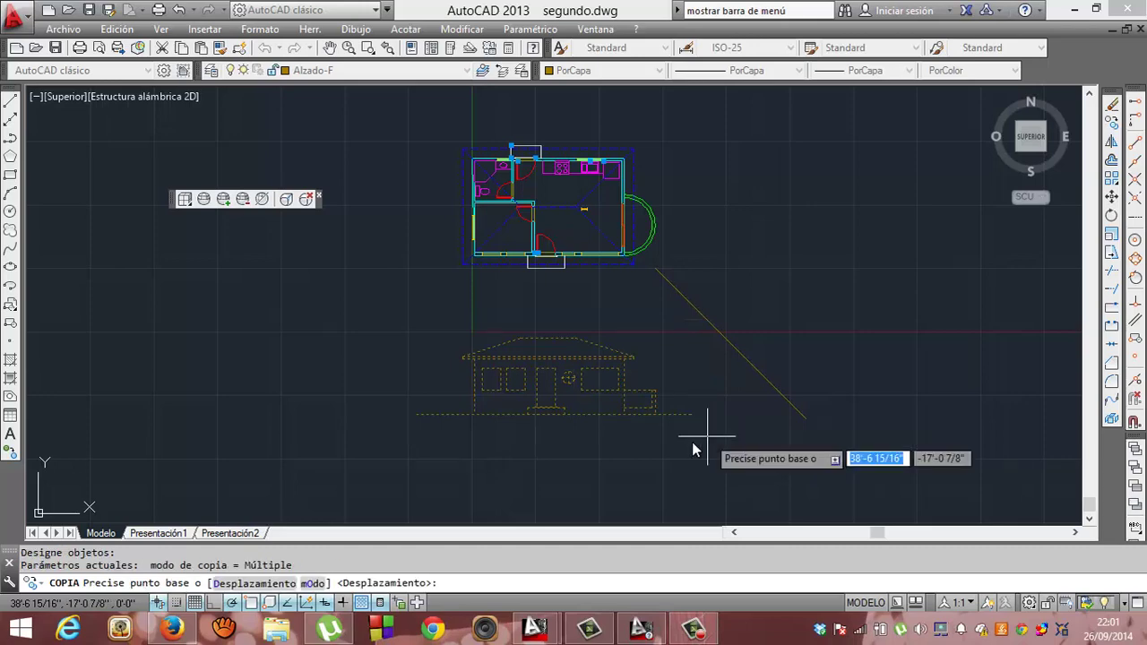
click(417, 417)
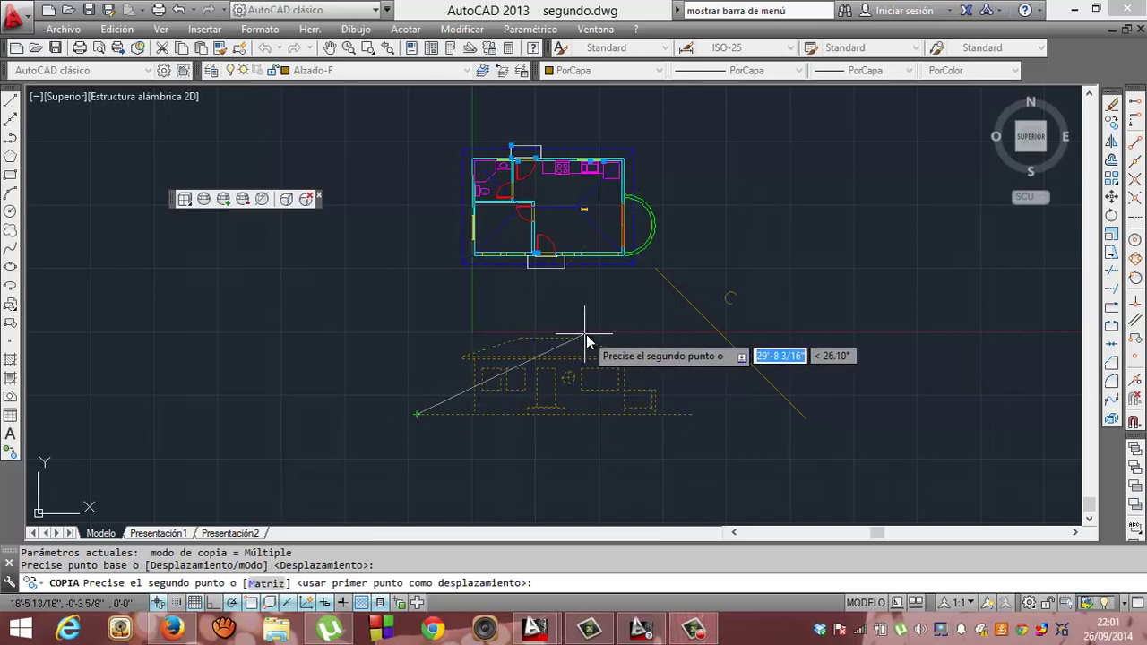
key(Return)
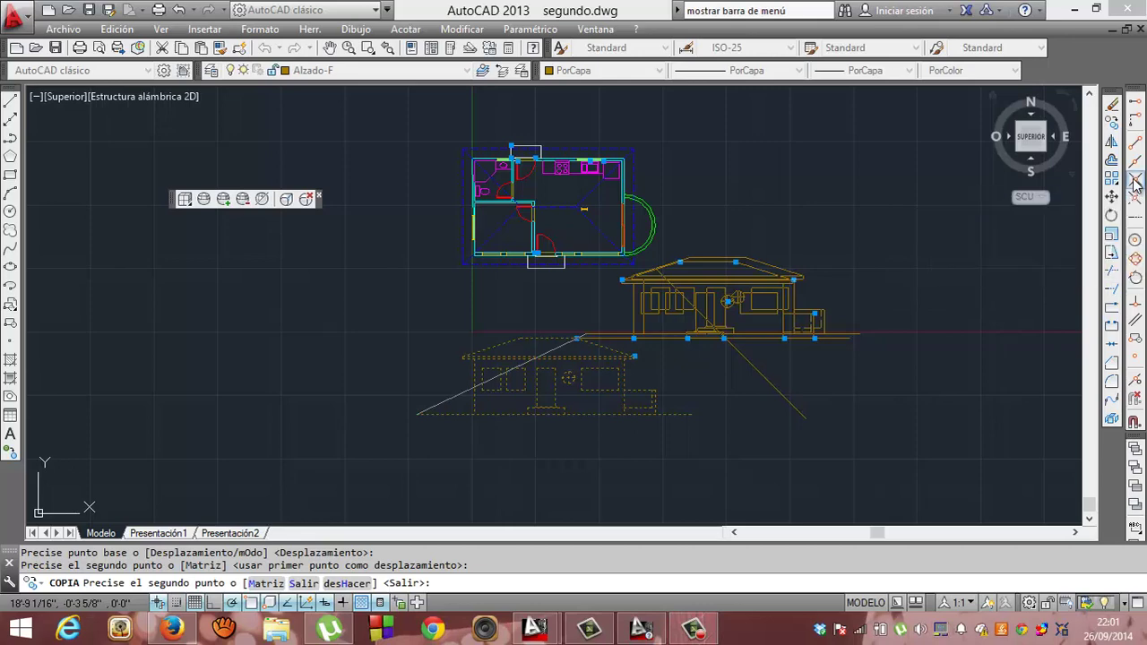
Step: Try an extended-intersection destination, then end COPIA and undo the misplaced elevation copy
click(1136, 181)
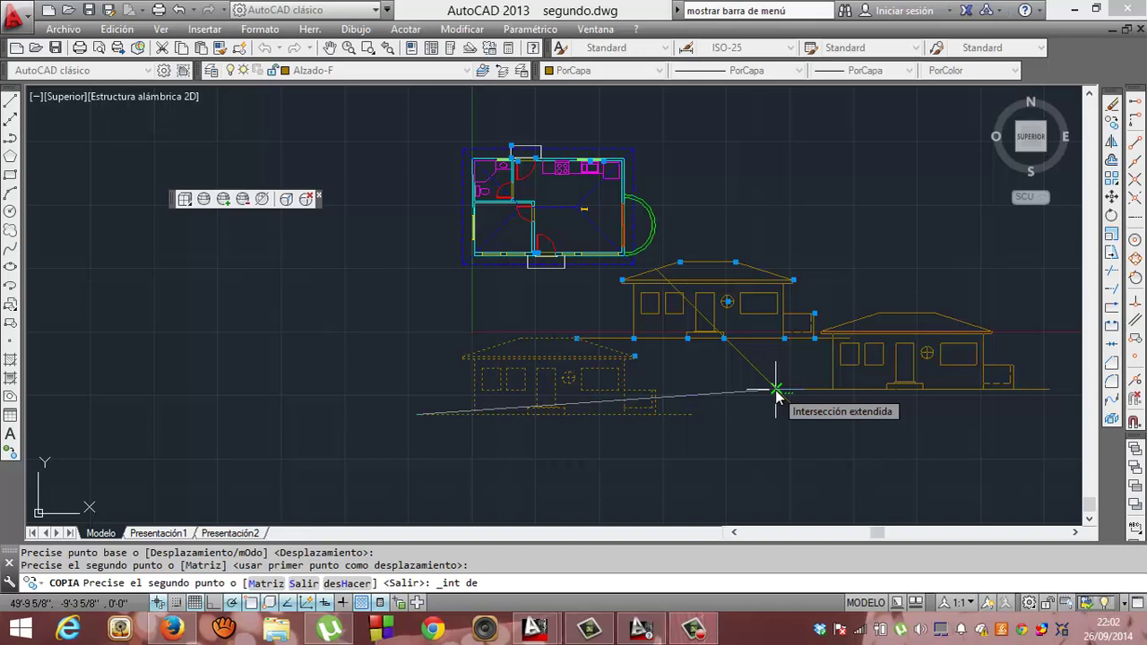
click(775, 391)
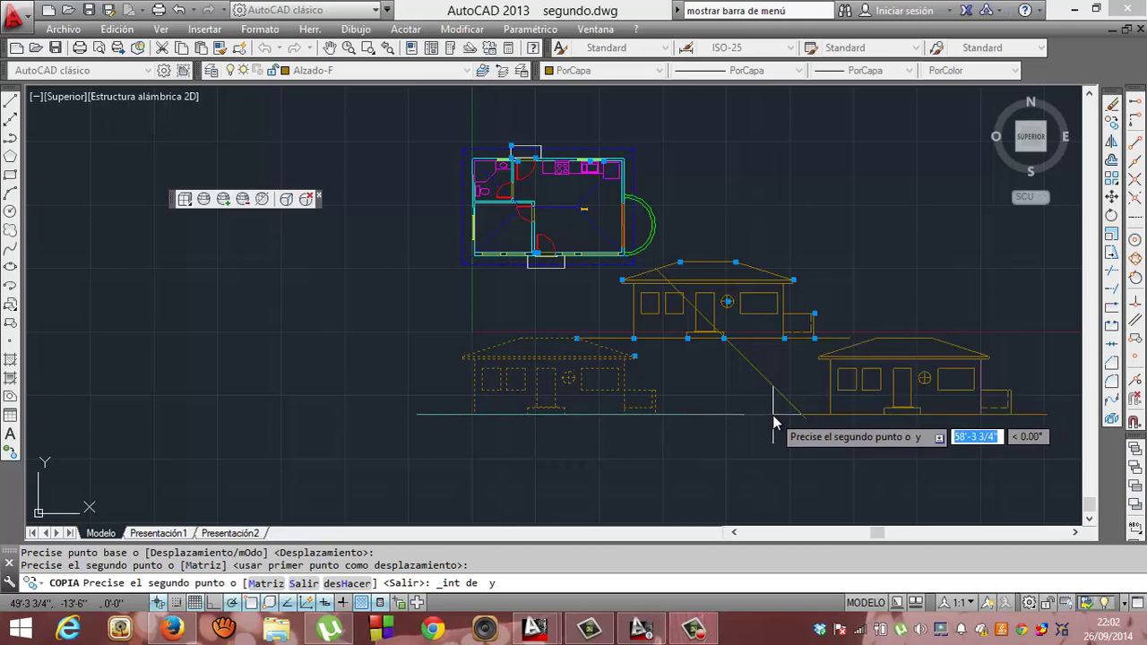
click(773, 415)
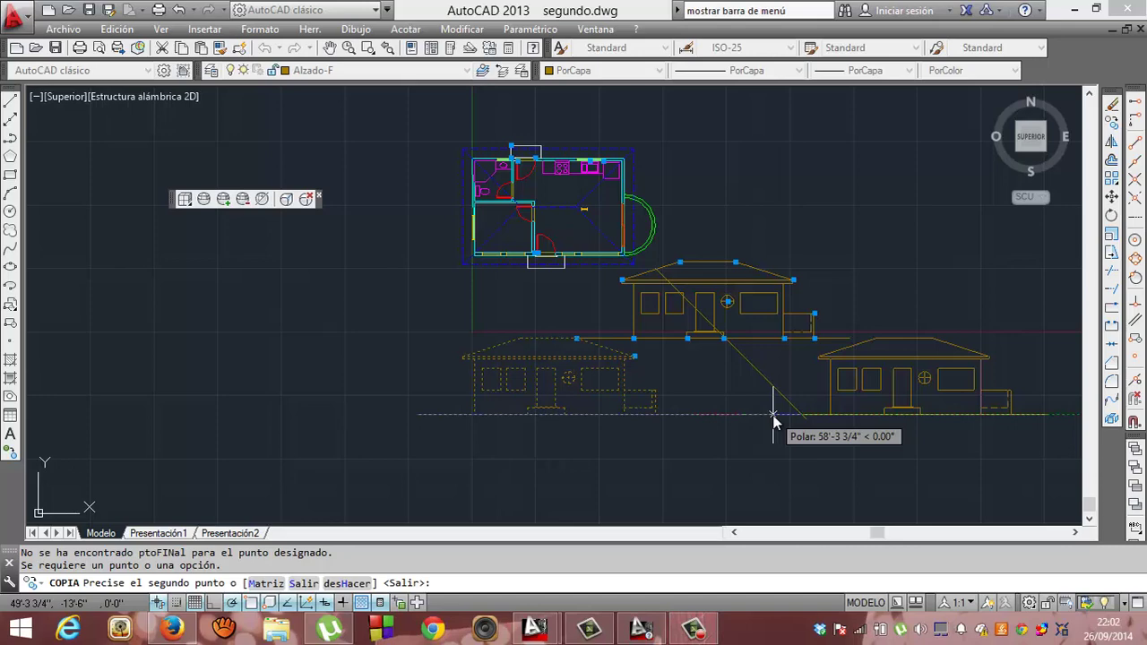
key(Return)
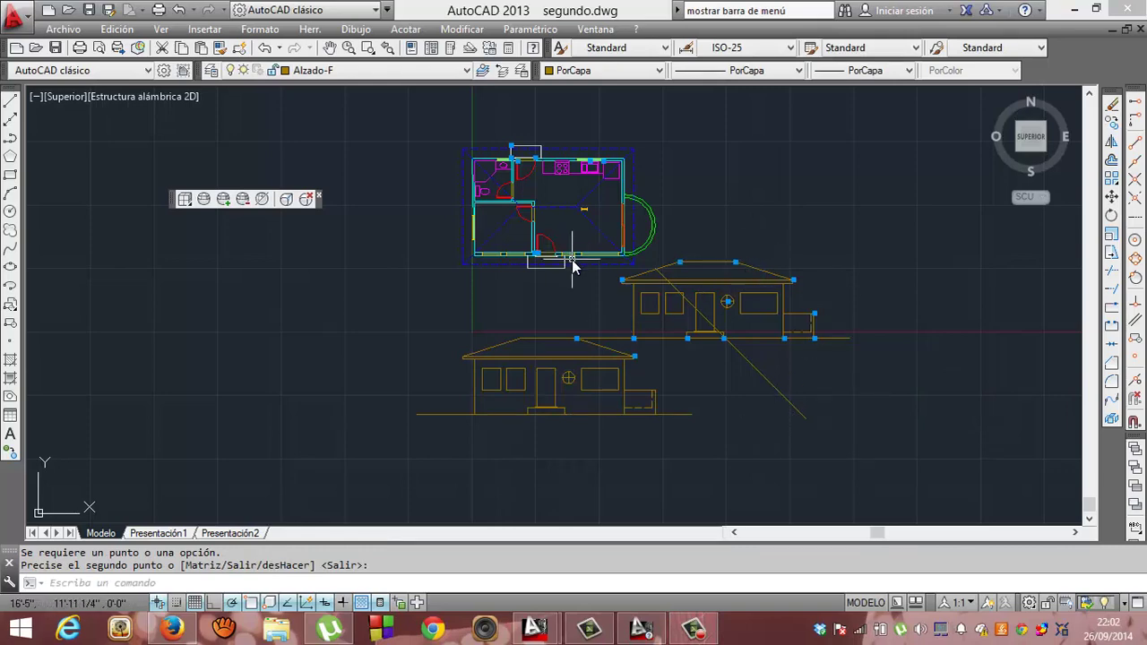
key(ctrl+z)
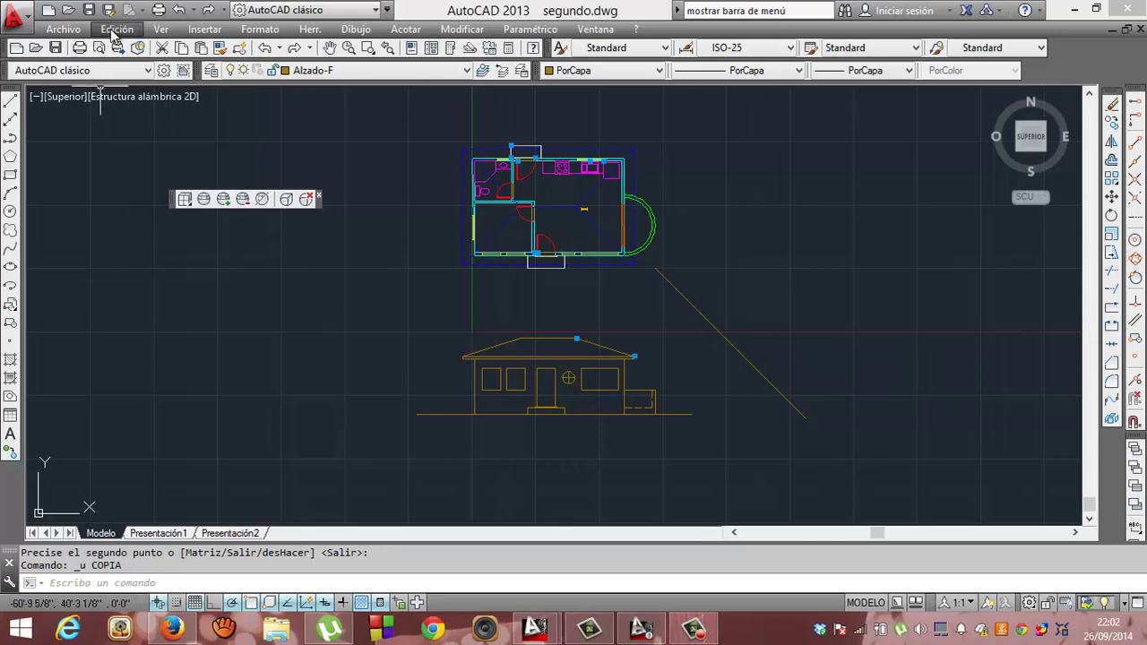
Step: Cancel the accidental paste and clear the pending command
key(ctrl+v)
text(ia)
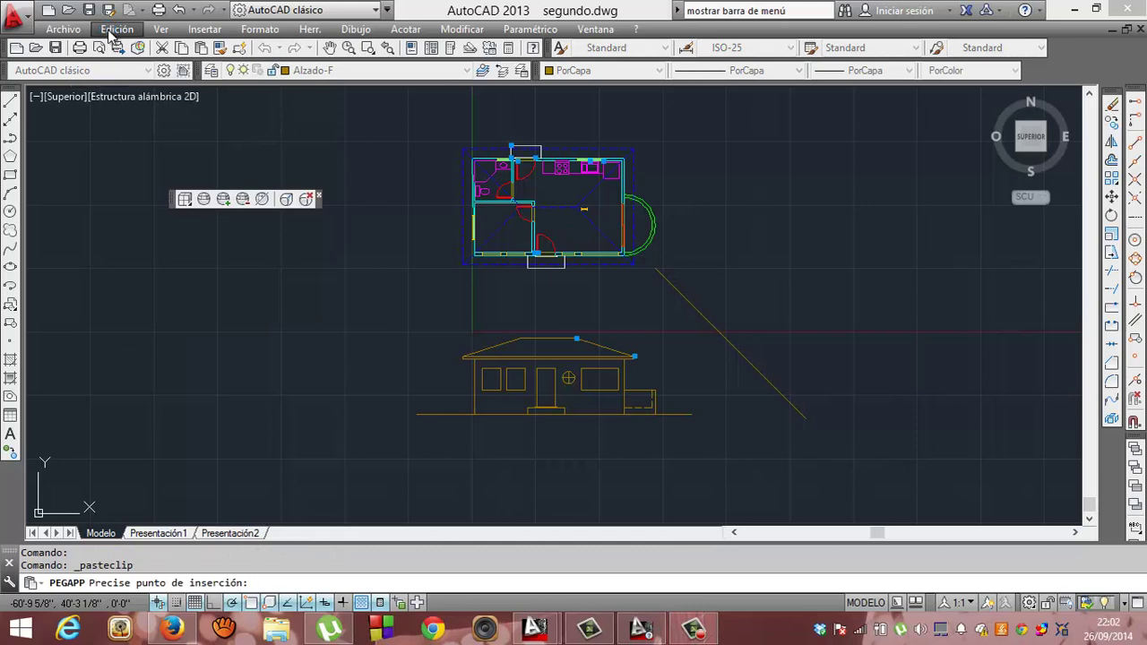
key(Escape)
key(Escape)
text(co)
key(Escape)
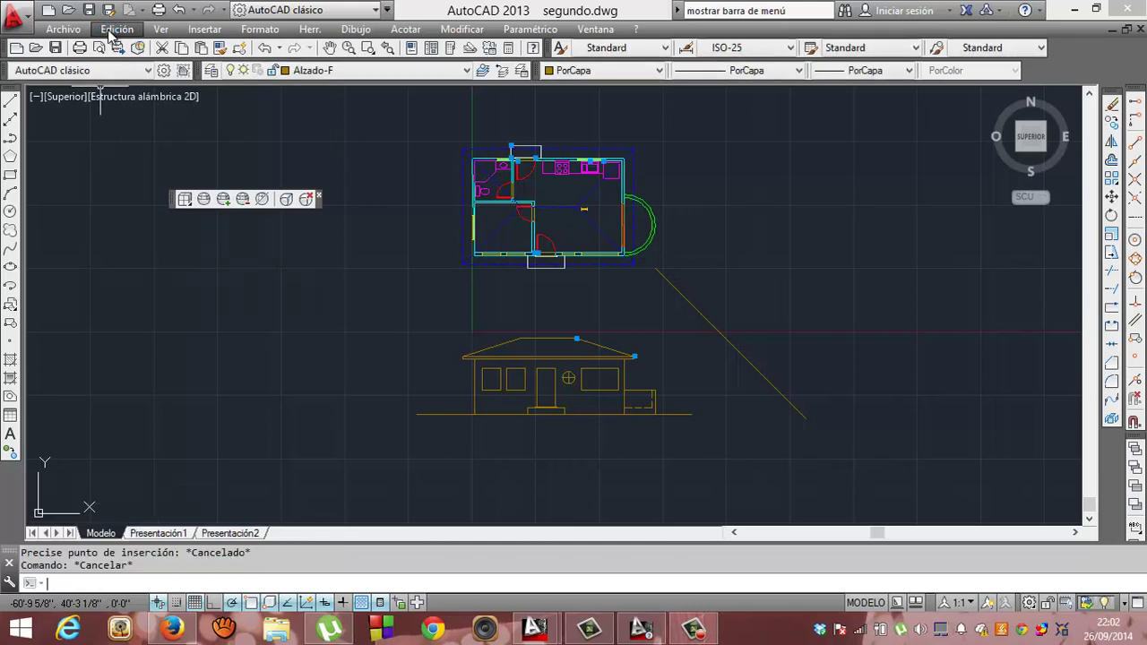
Step: Copy the front elevation to where the diagonal meets ground level, using an extended-intersection snap
text(copia)
key(Return)
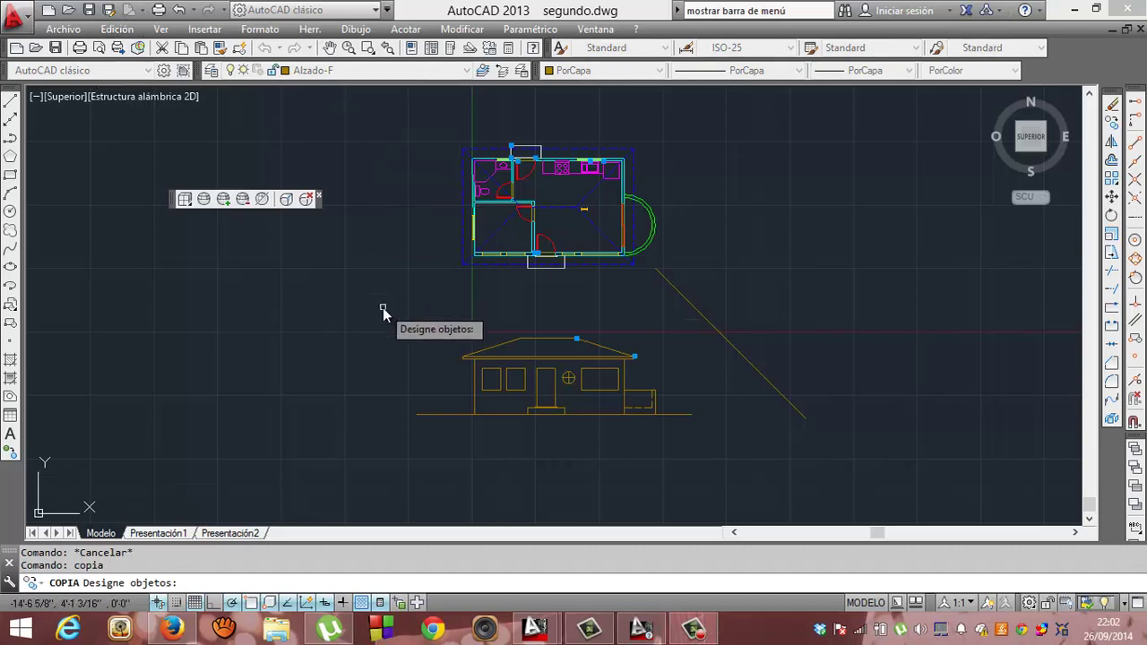
click(383, 307)
click(711, 450)
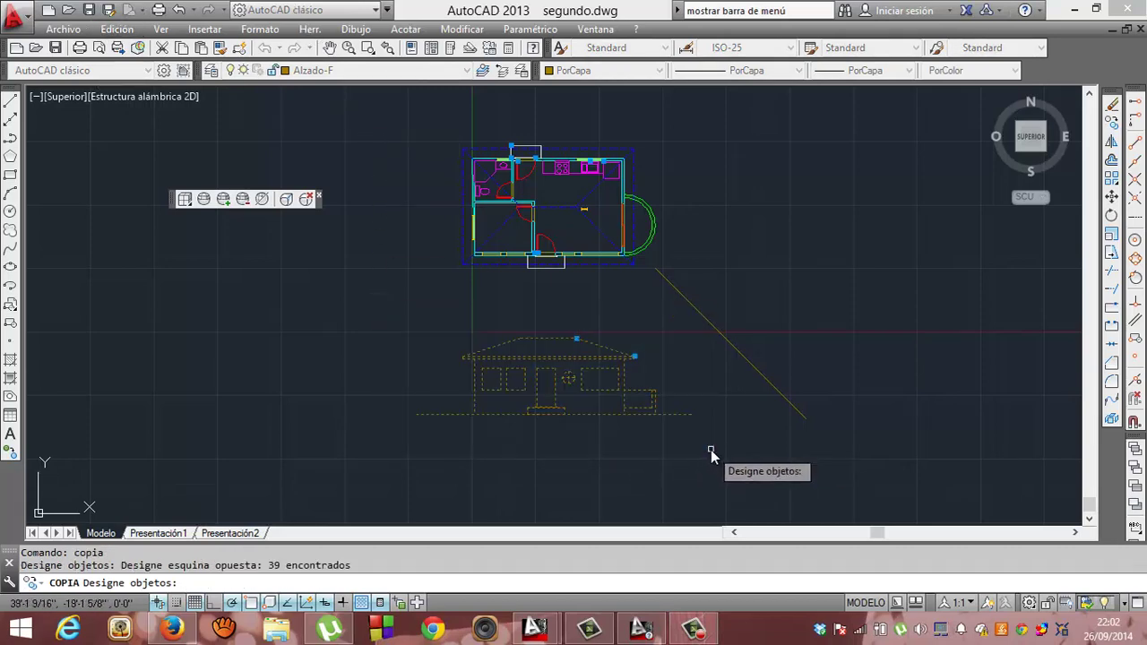
key(Return)
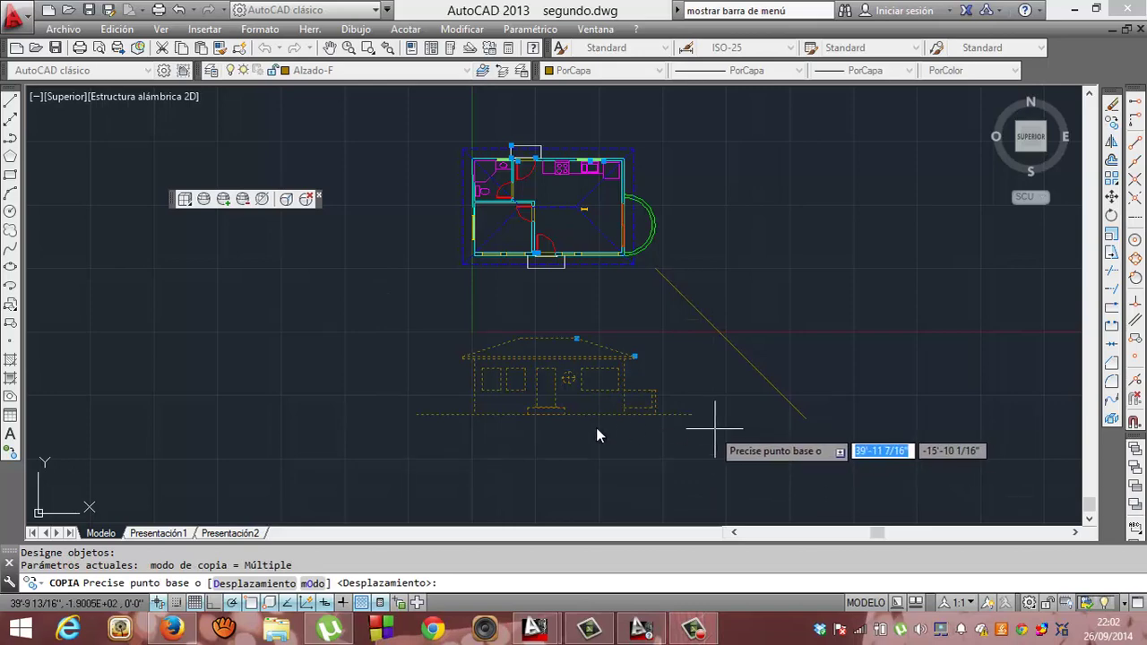
click(416, 415)
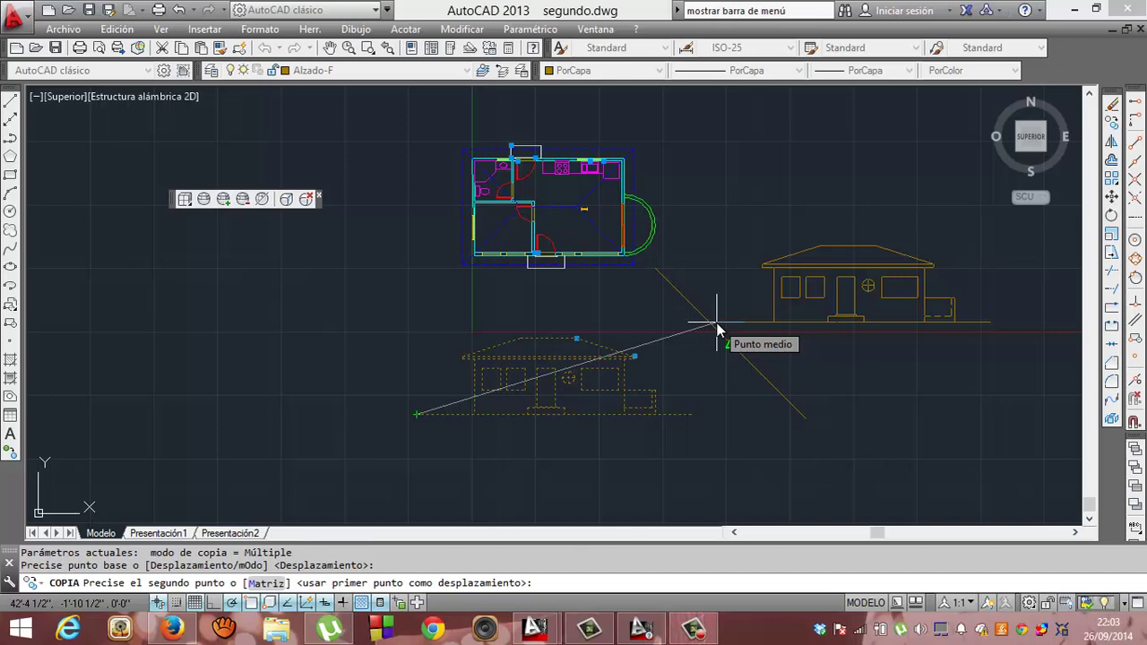
click(1136, 184)
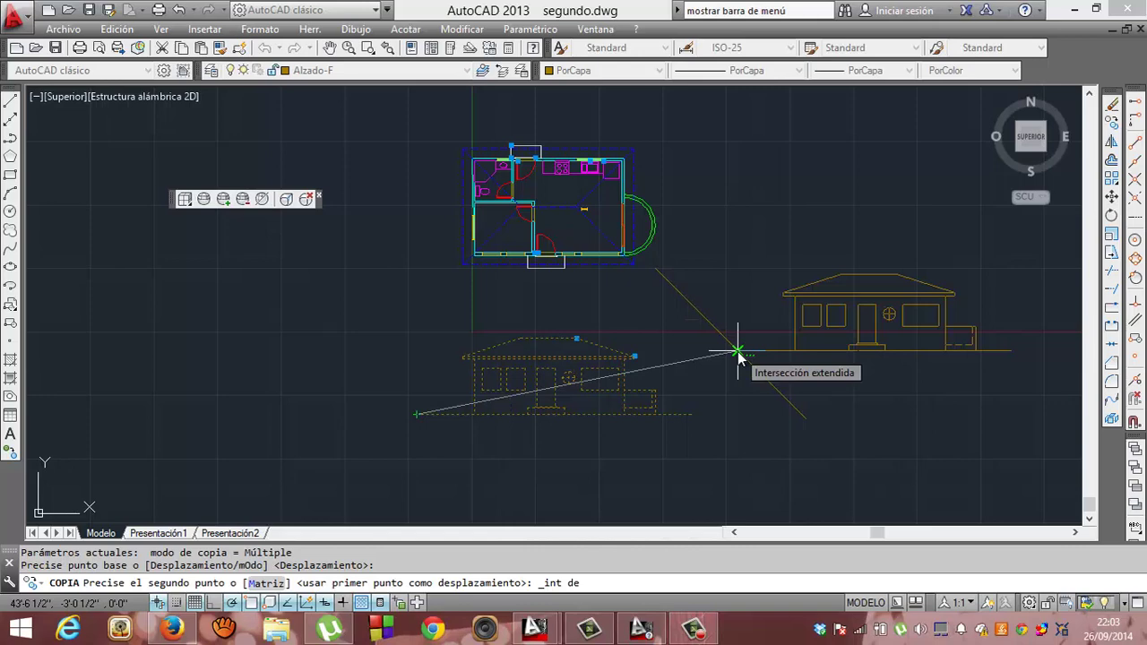
click(738, 352)
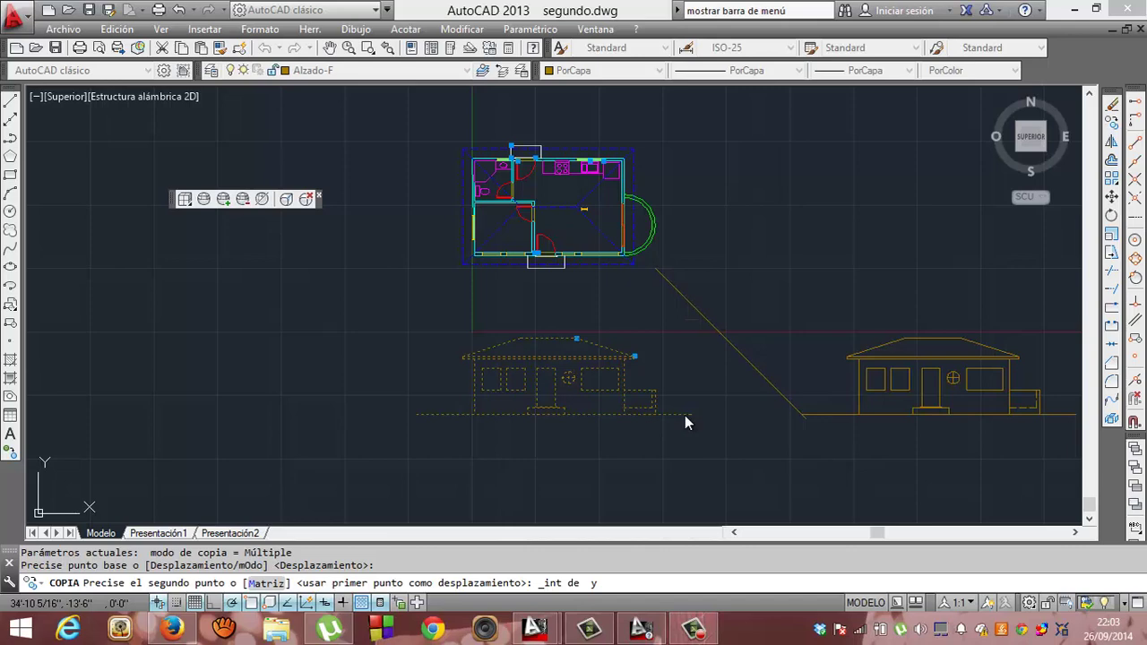
click(685, 415)
key(Return)
key(Return)
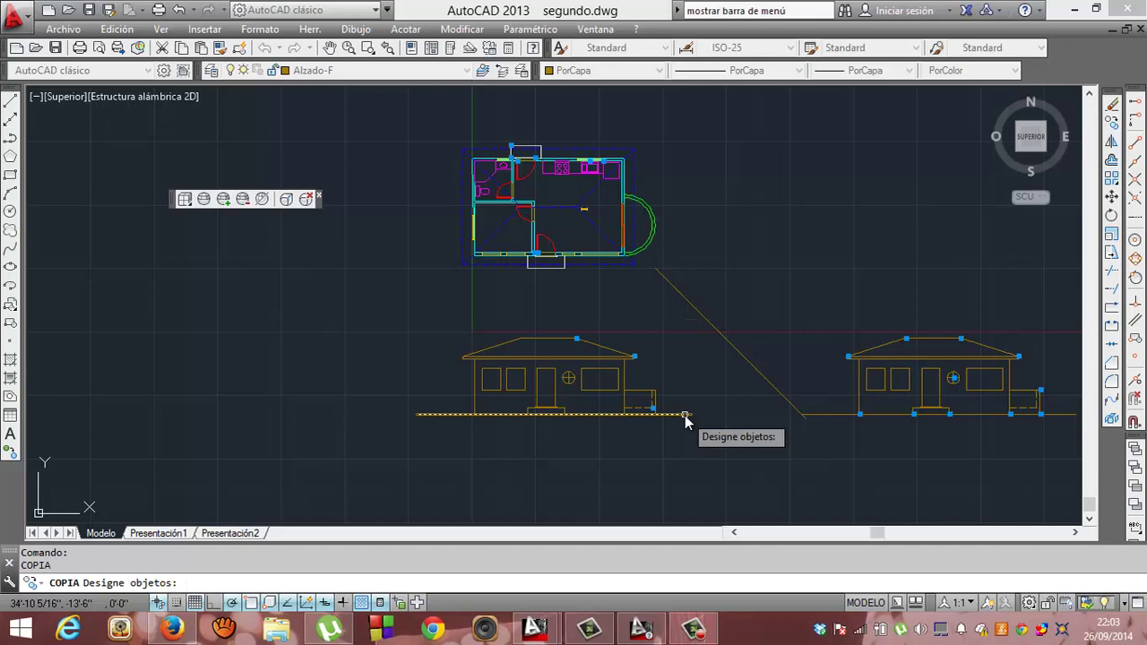
key(Escape)
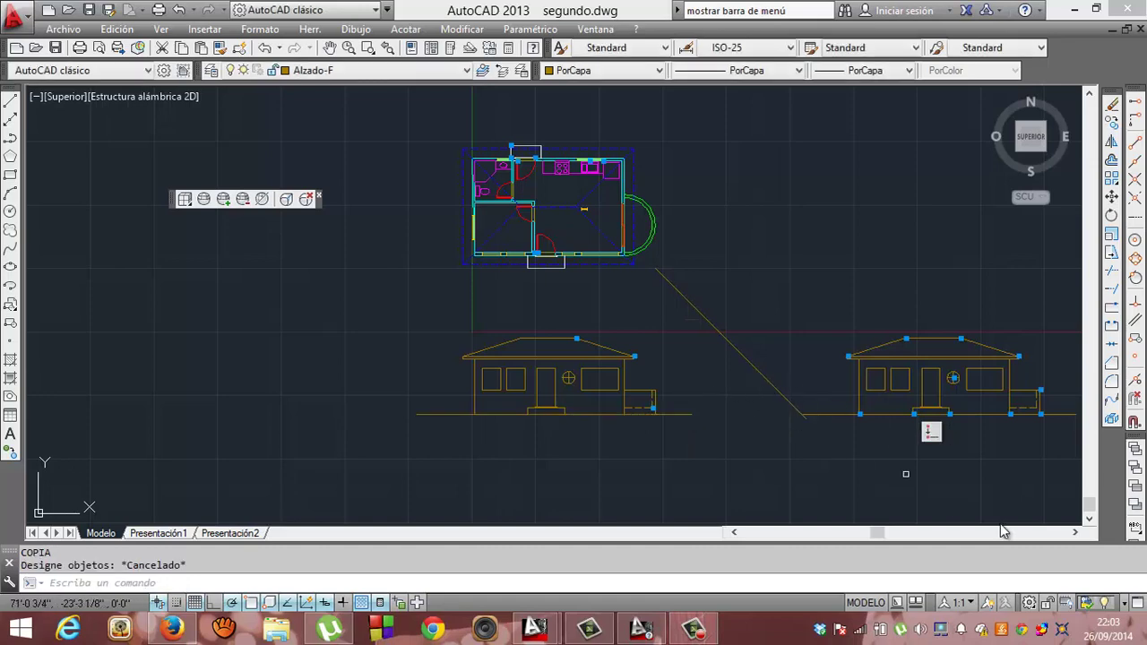
Step: Rotate the right-hand elevation copy 90° about its lower-left corner, releasing its 4 constraints
click(1077, 532)
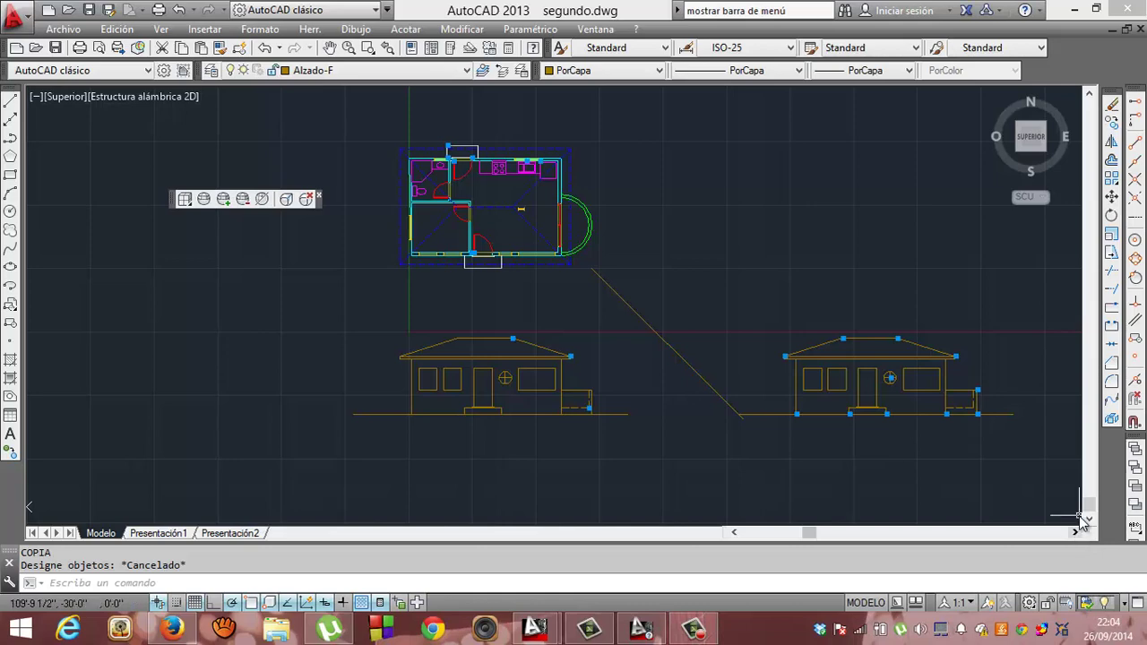
key(Escape)
text(GIRA)
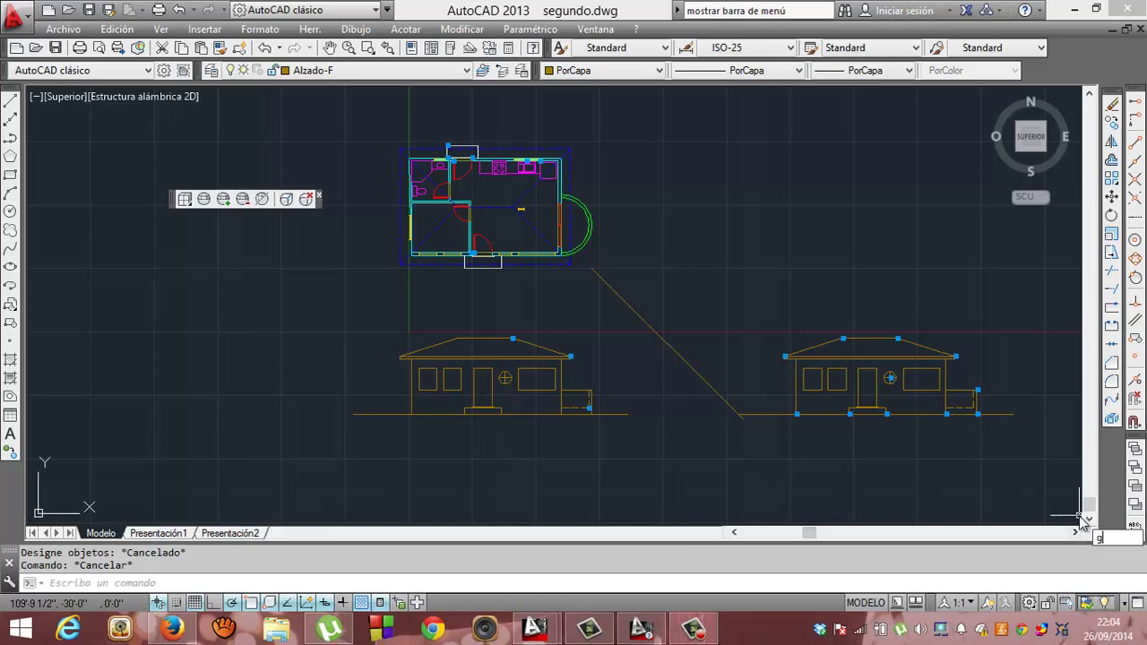
key(Return)
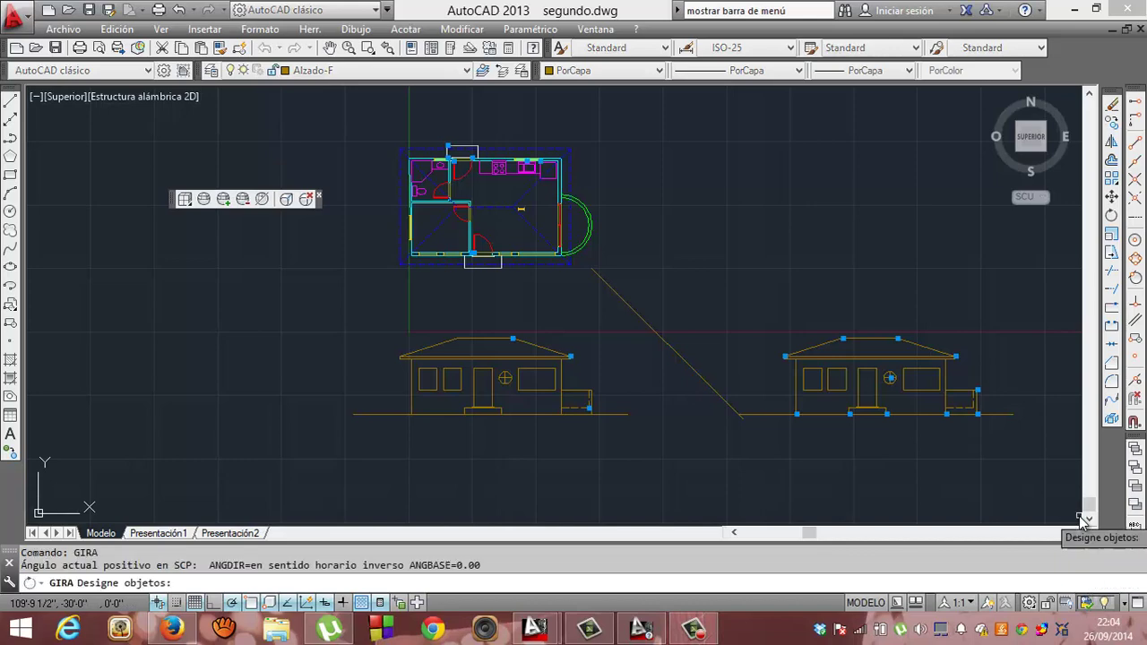
click(697, 298)
click(1044, 438)
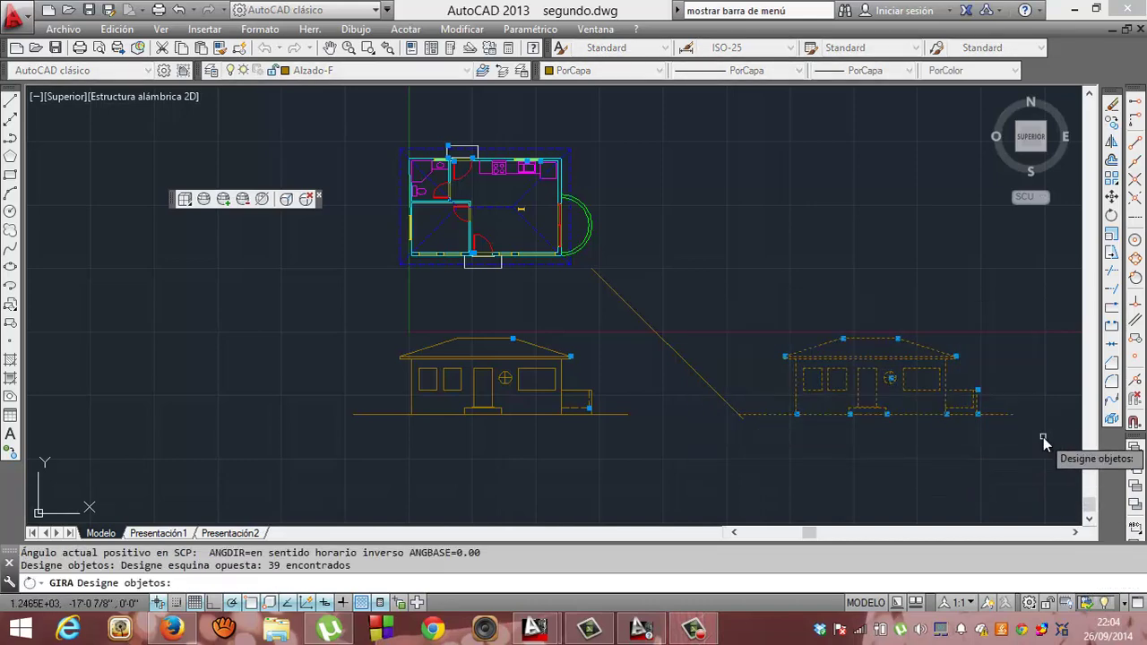
key(Return)
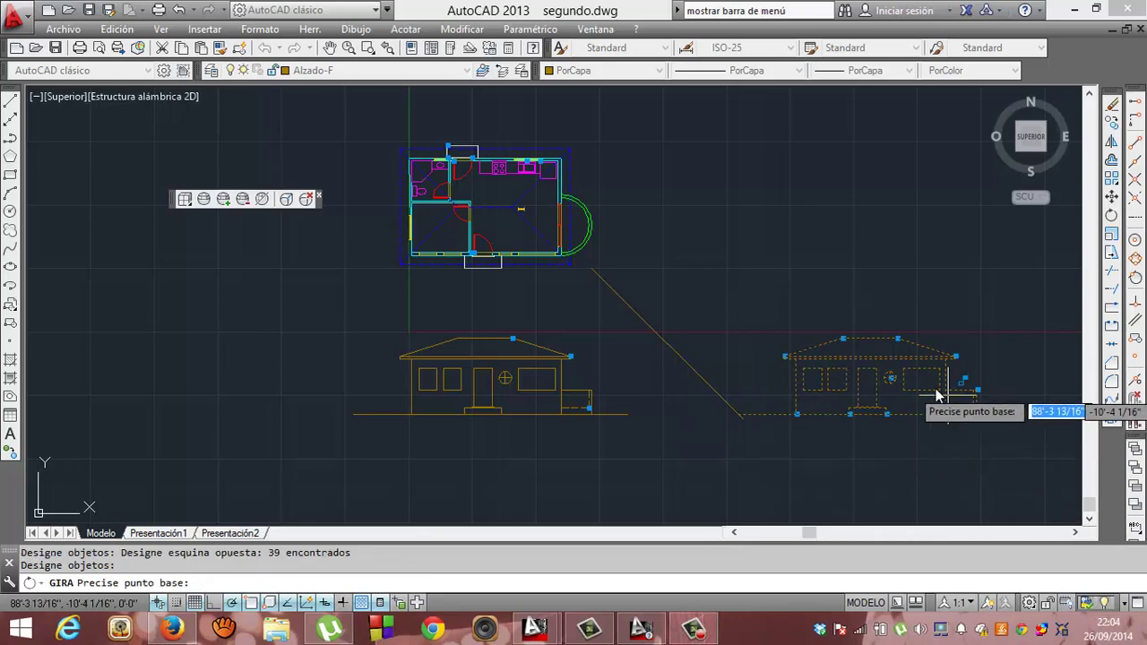
click(739, 415)
click(743, 417)
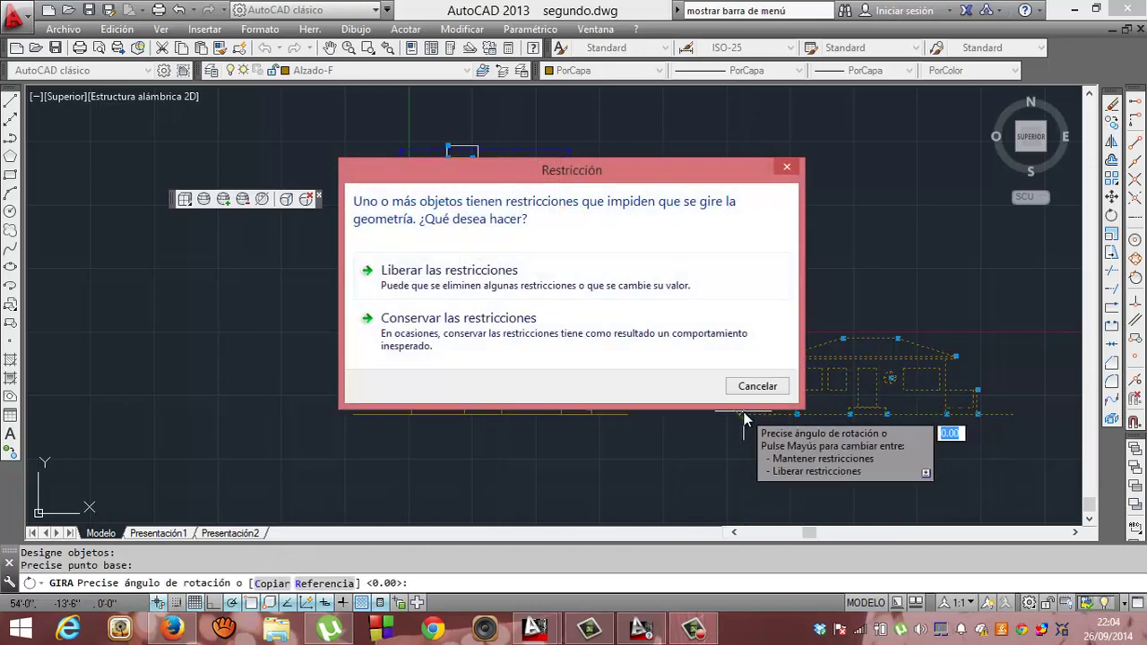
click(596, 296)
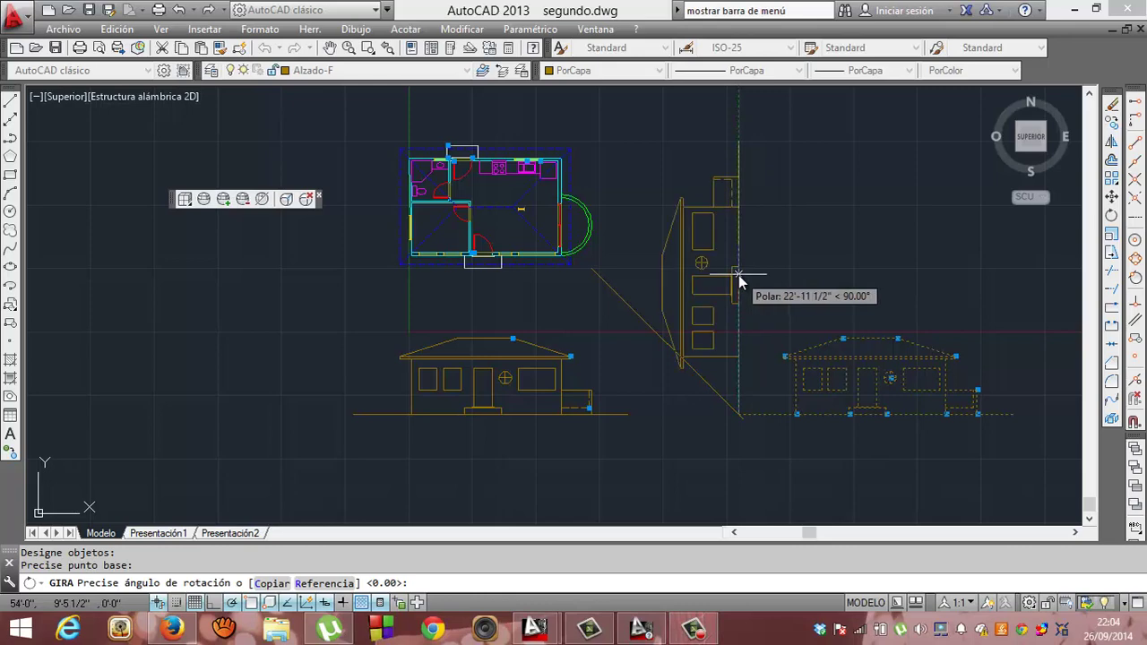
click(738, 276)
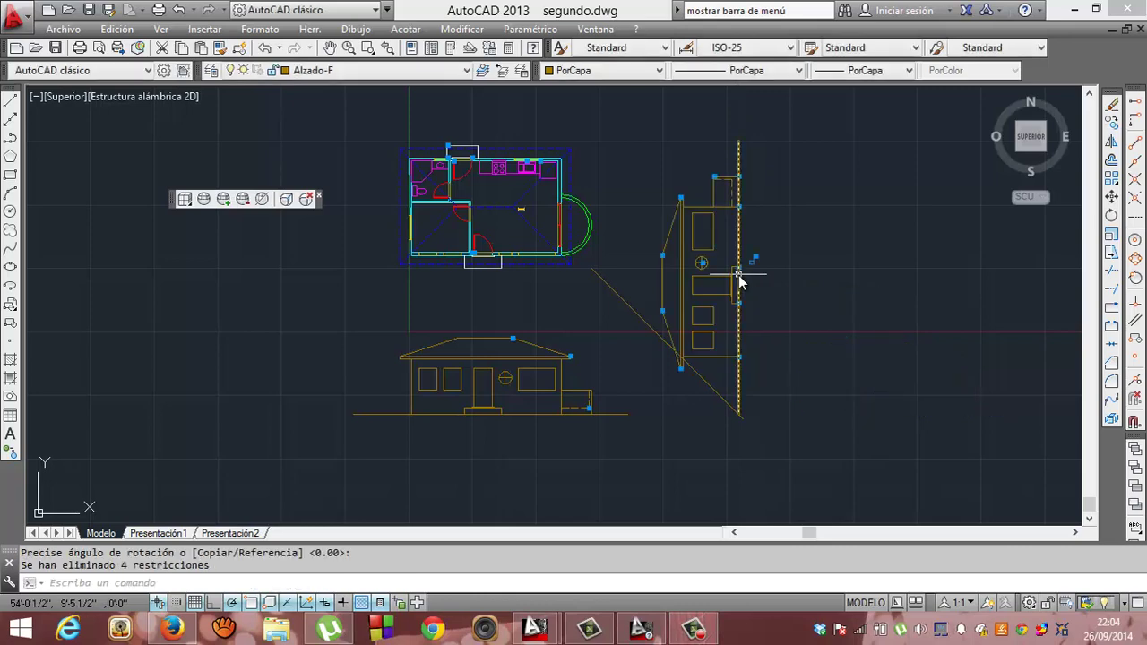
key(Return)
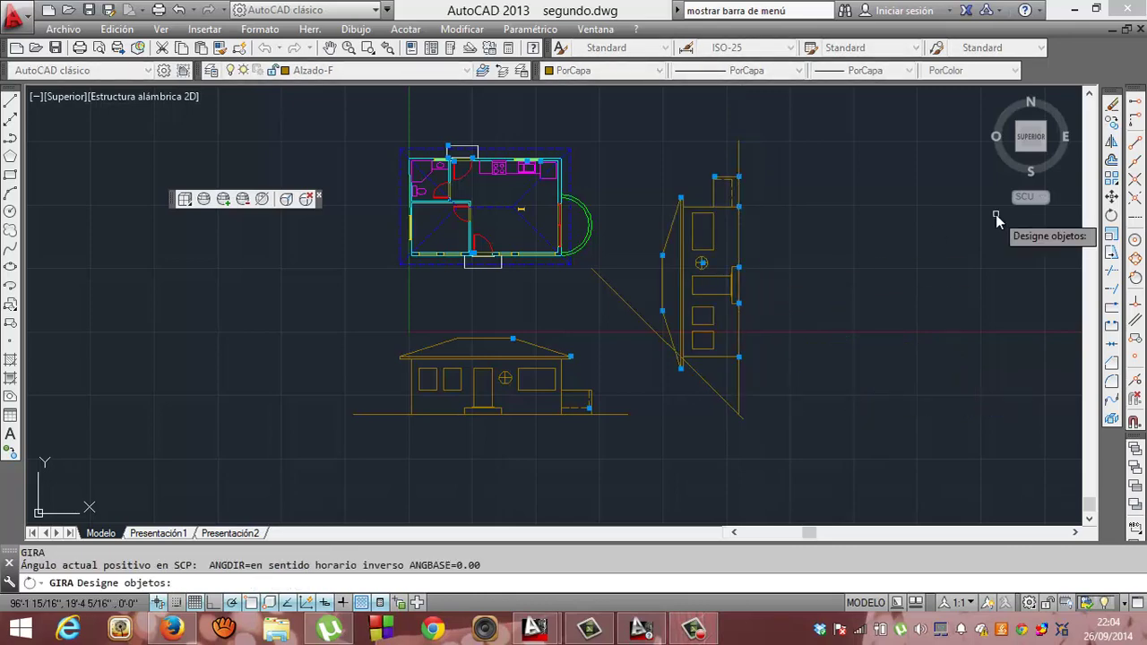
Step: Move the rotated elevation straight up so it sits right of the floor plan
key(Escape)
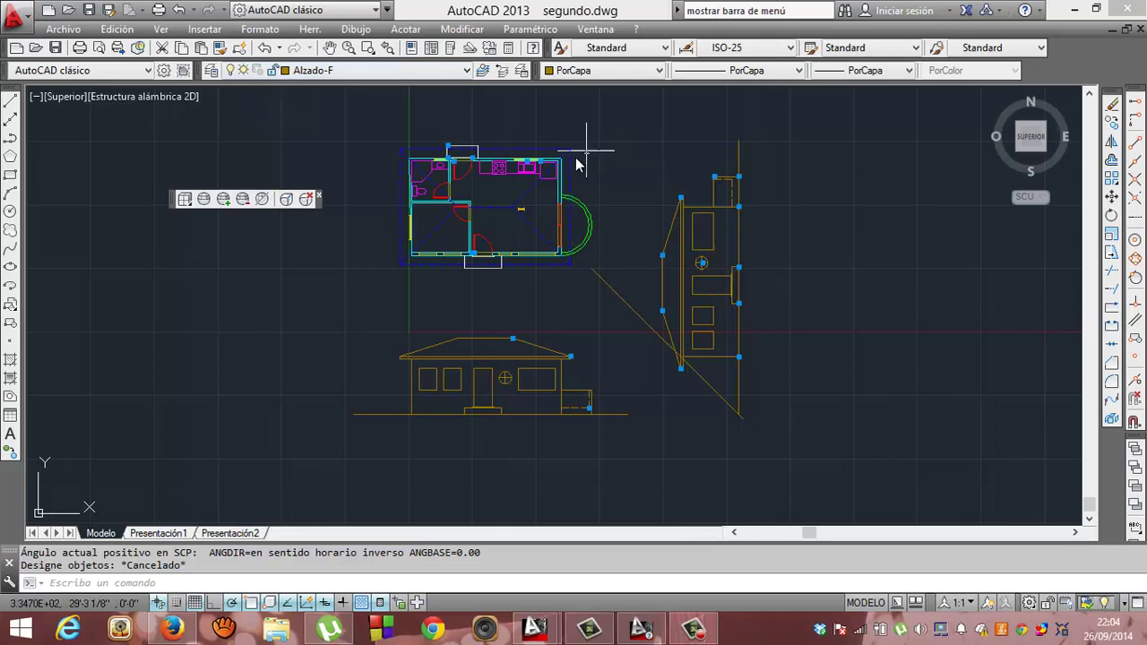
click(648, 144)
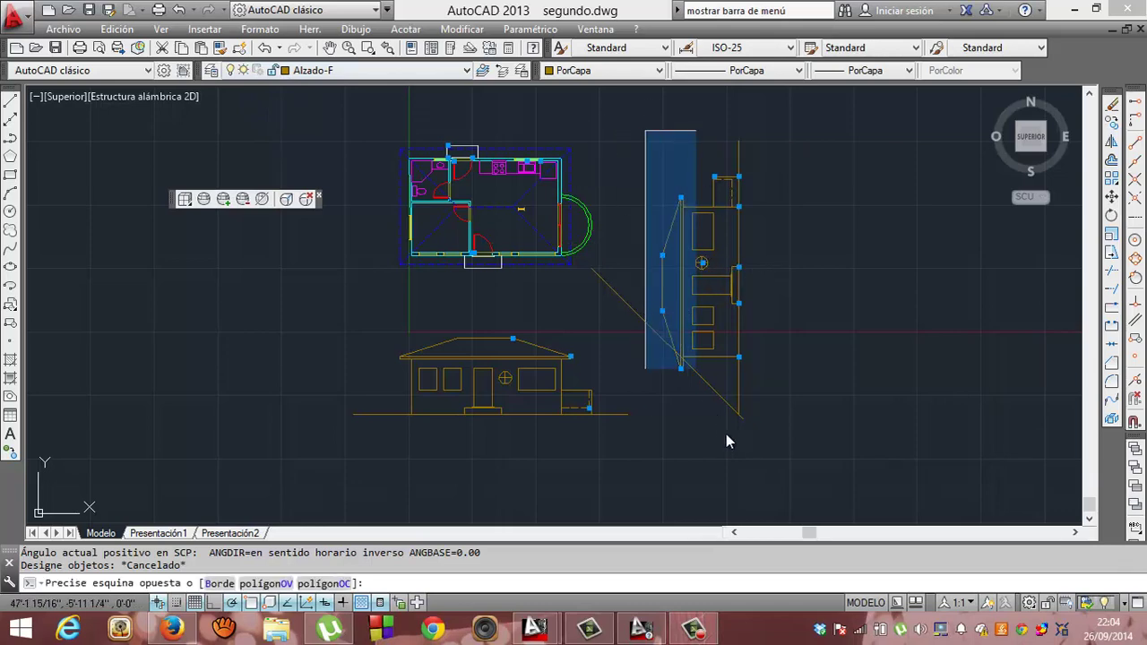
click(768, 463)
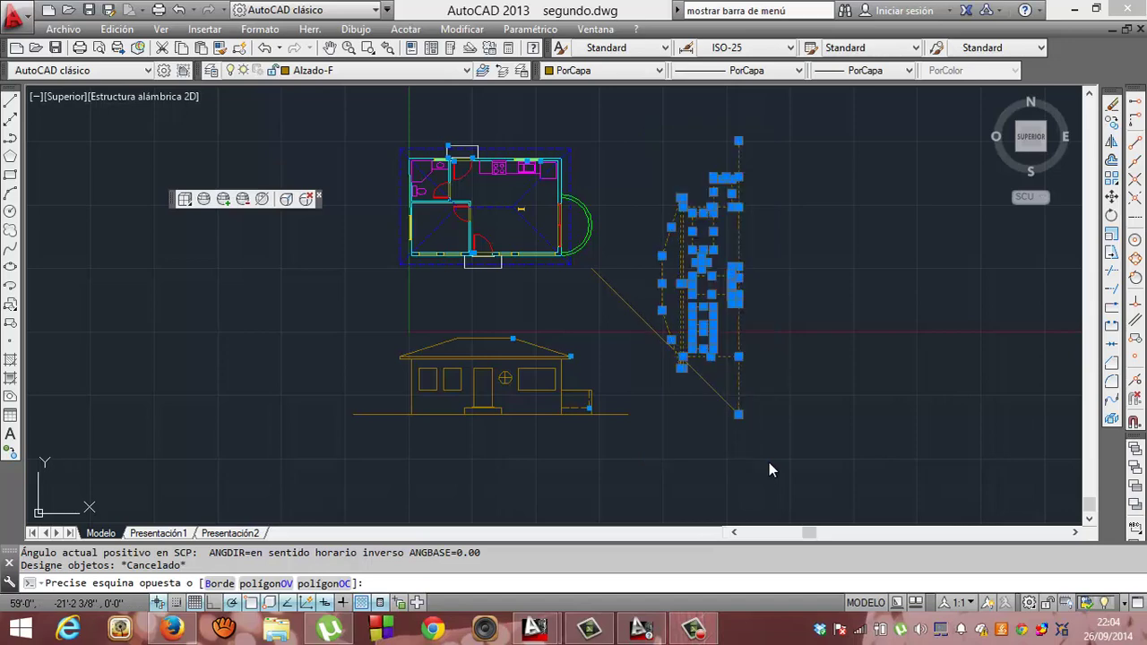
right_click(740, 388)
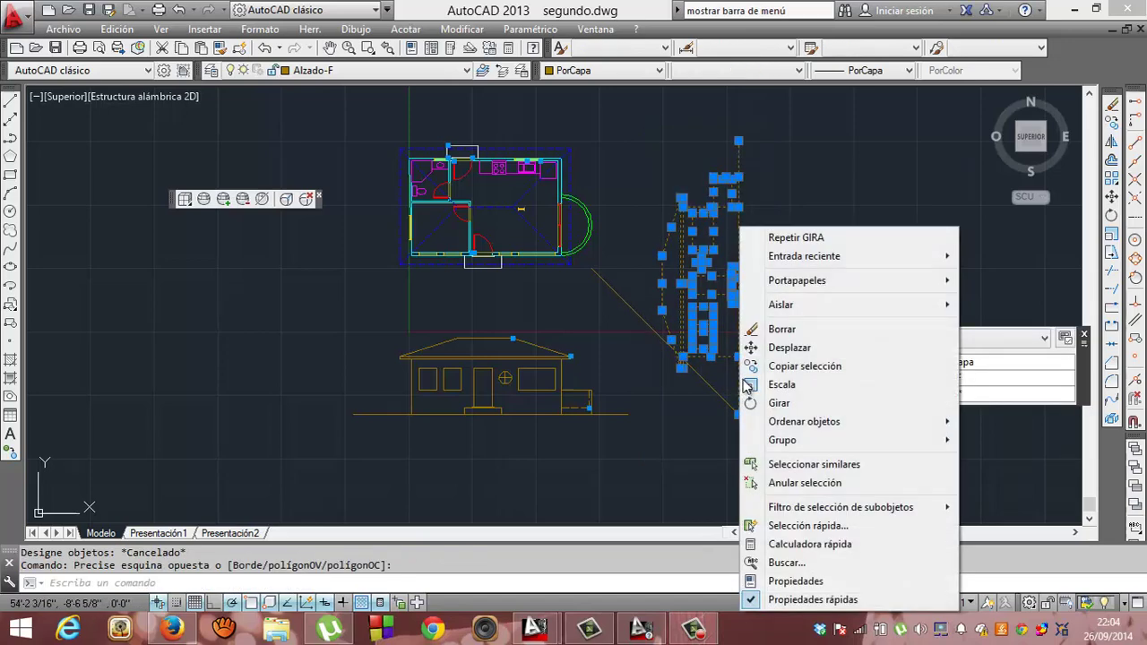
click(787, 348)
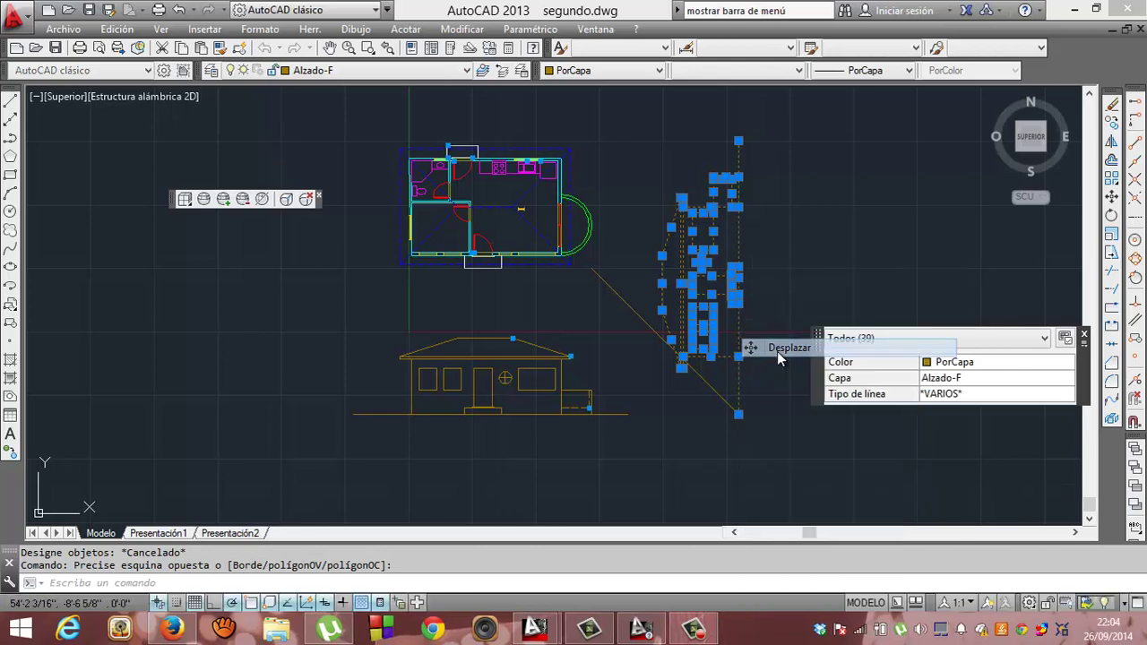
click(737, 141)
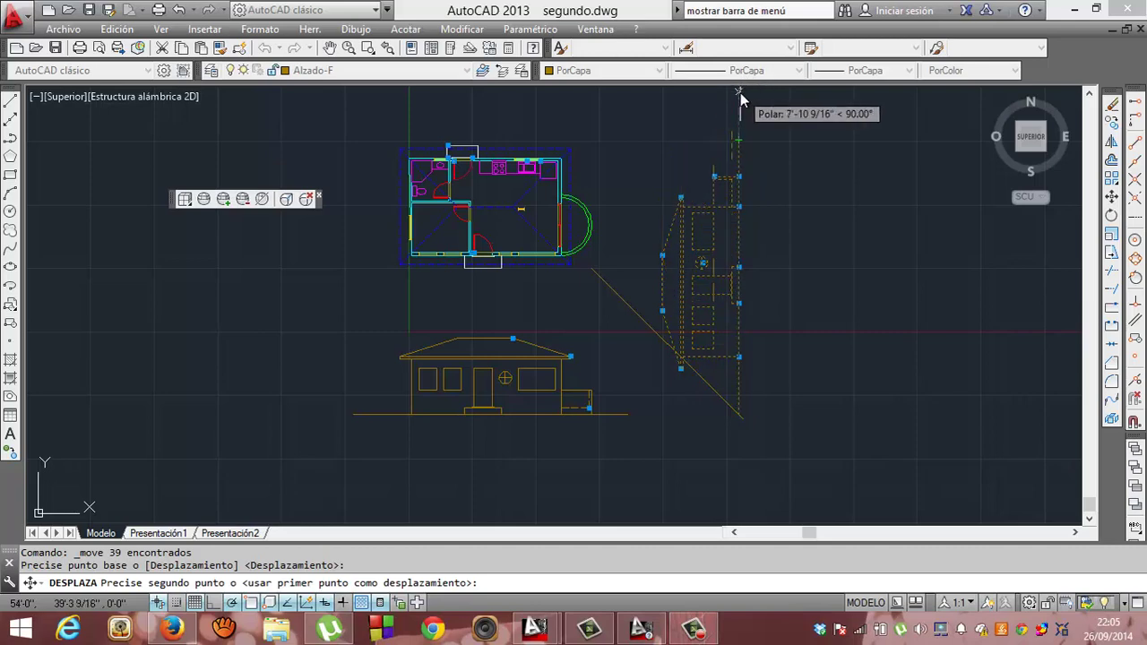
click(738, 92)
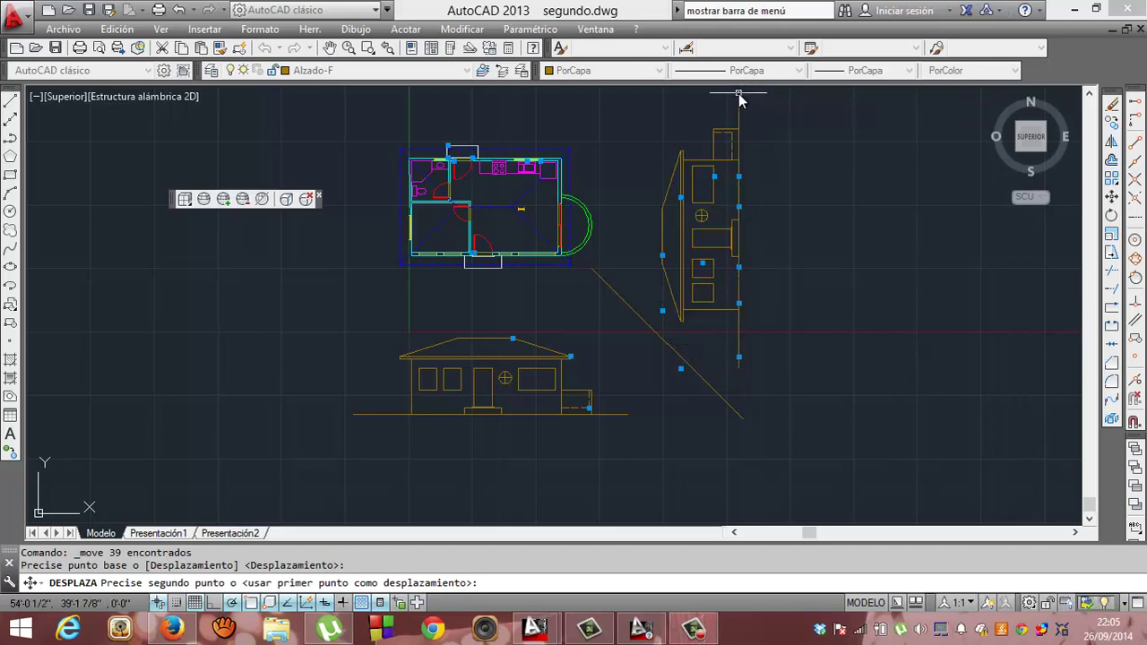
key(Escape)
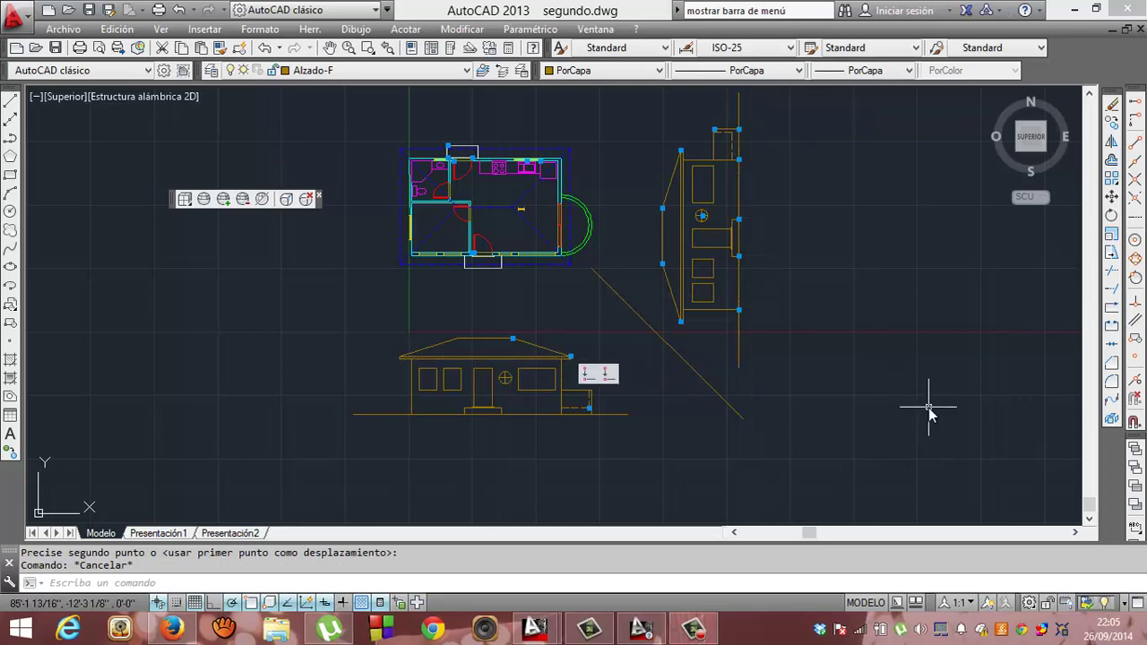
mouse_move(1031, 136)
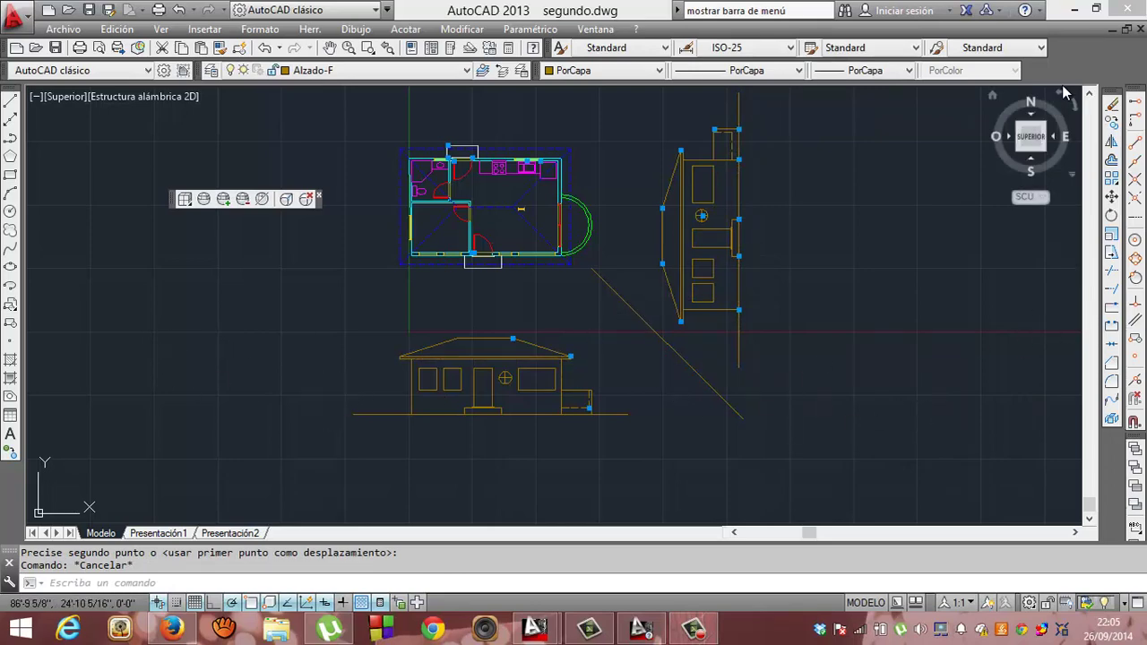
Step: Nudge all 39 right-elevation objects slightly higher to align them with the floor plan
click(1090, 95)
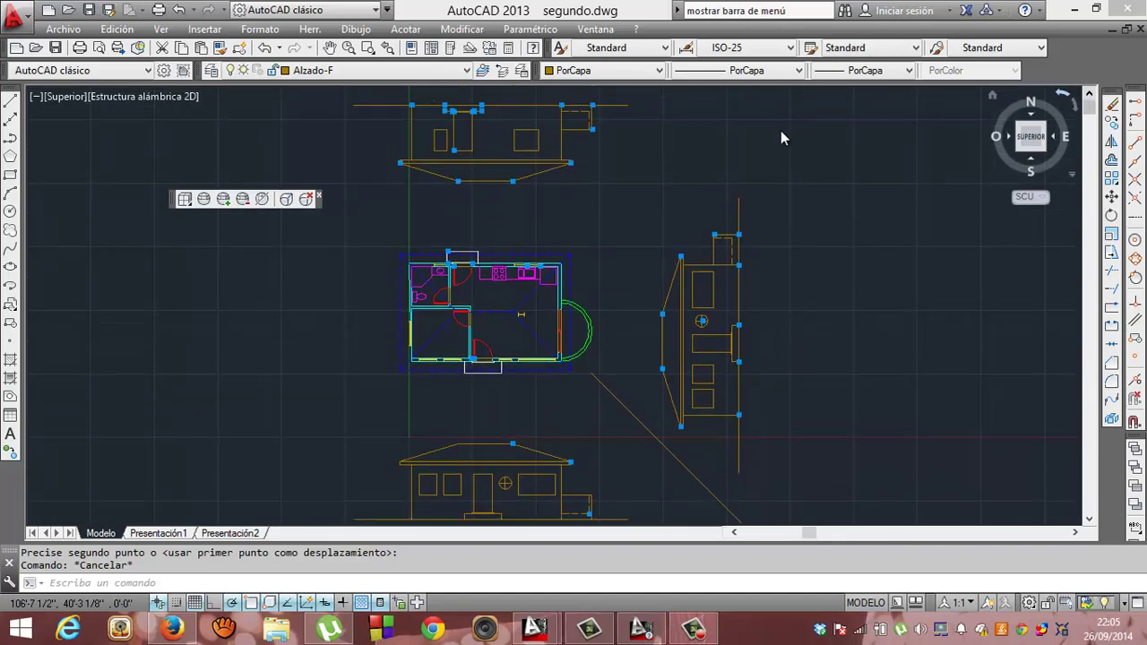
click(644, 188)
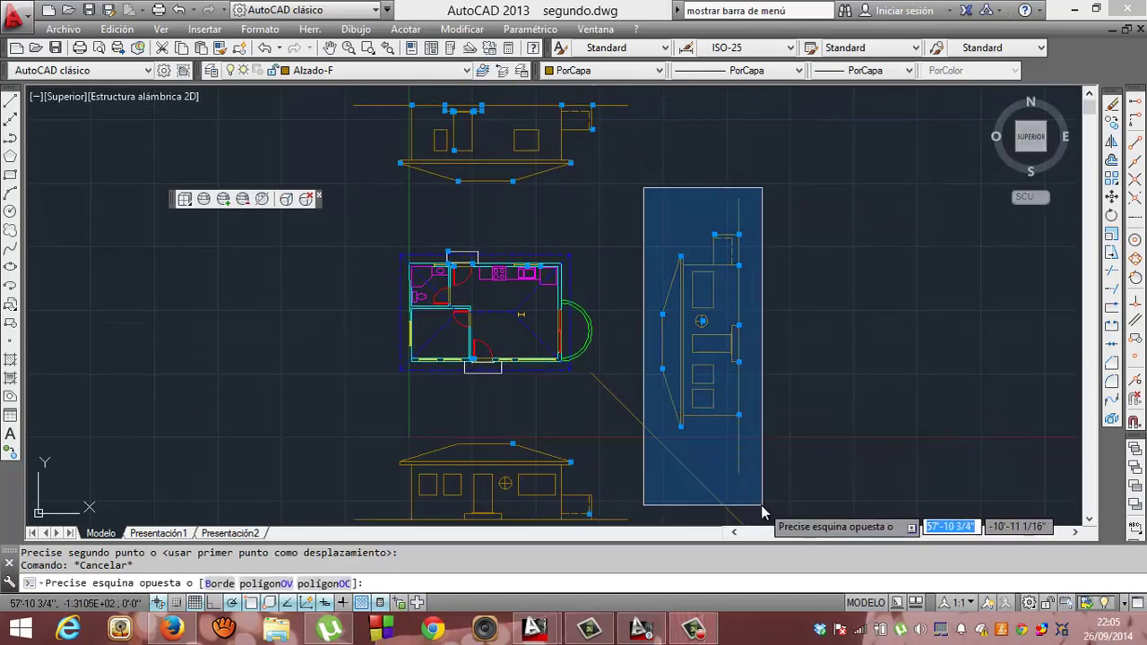
click(761, 505)
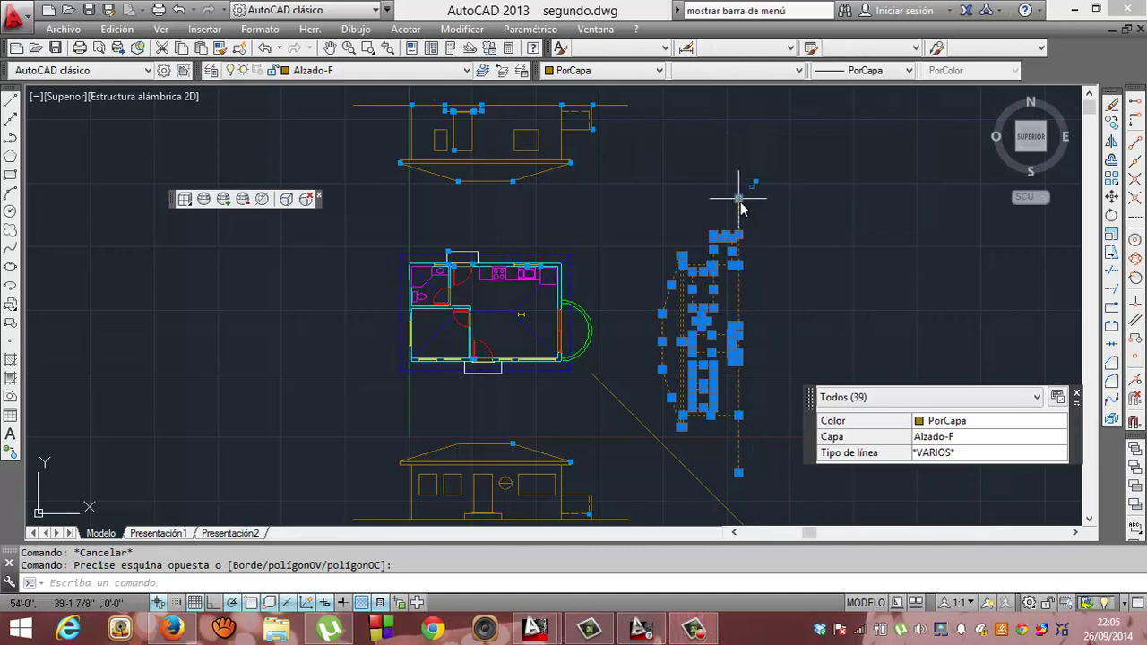
right_click(726, 250)
mouse_move(767, 305)
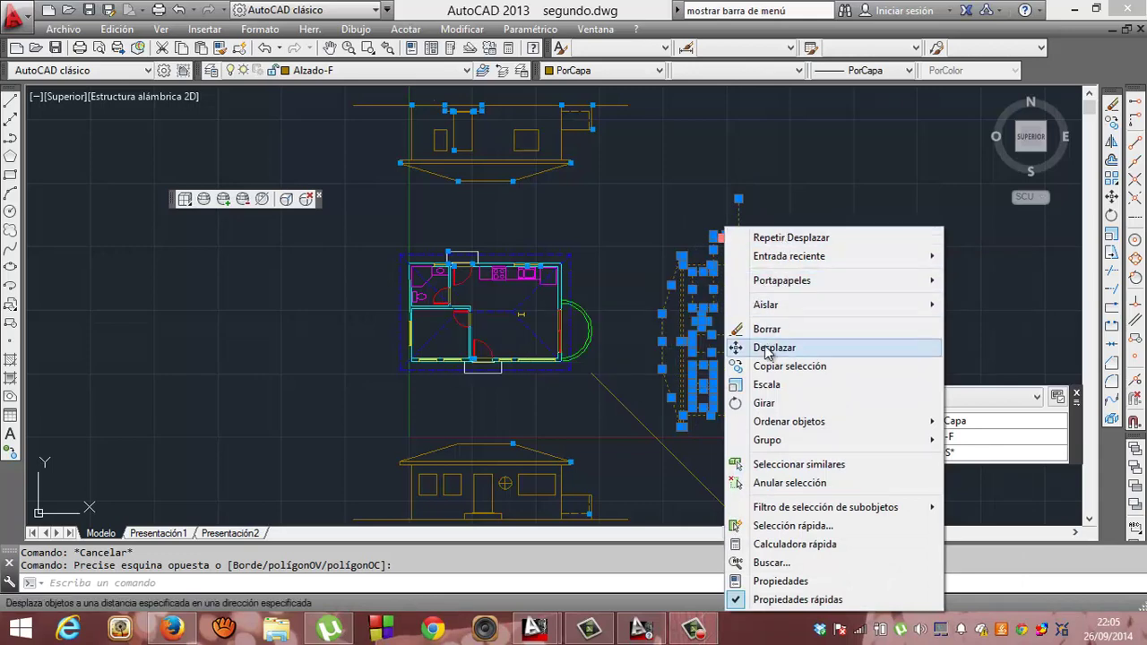
click(766, 348)
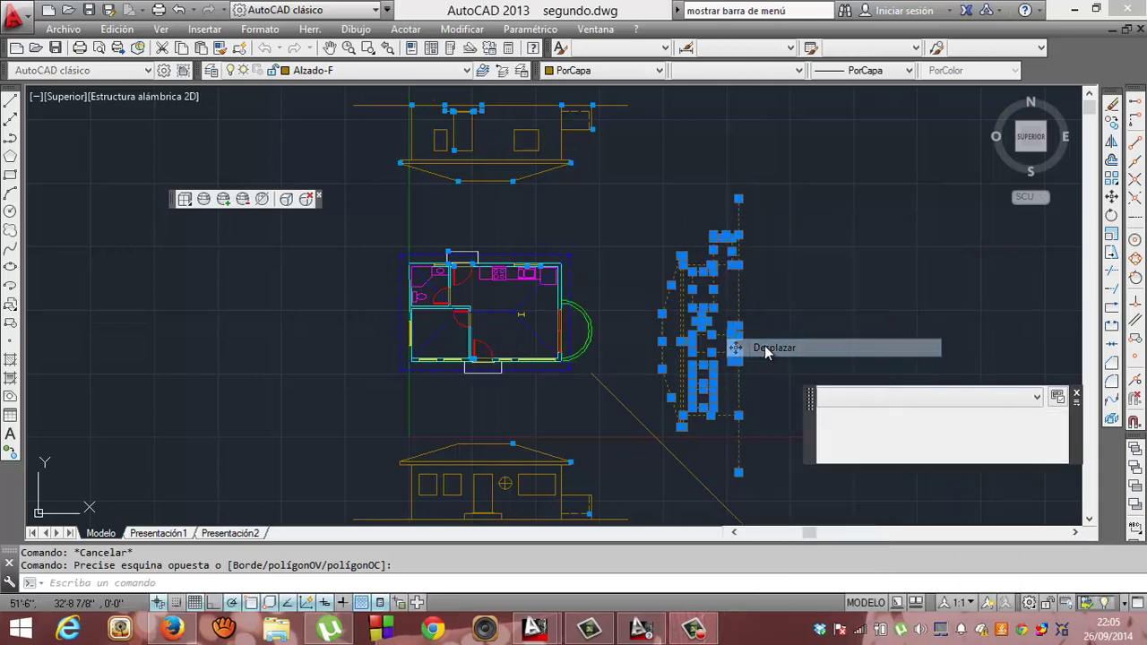
click(741, 192)
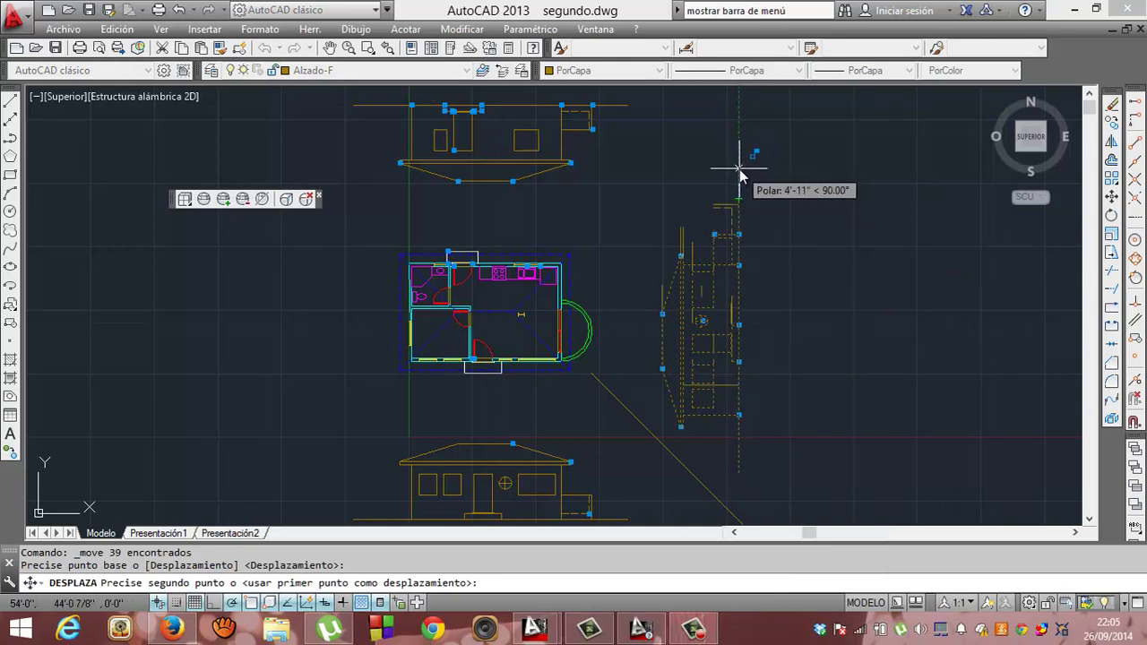
click(740, 169)
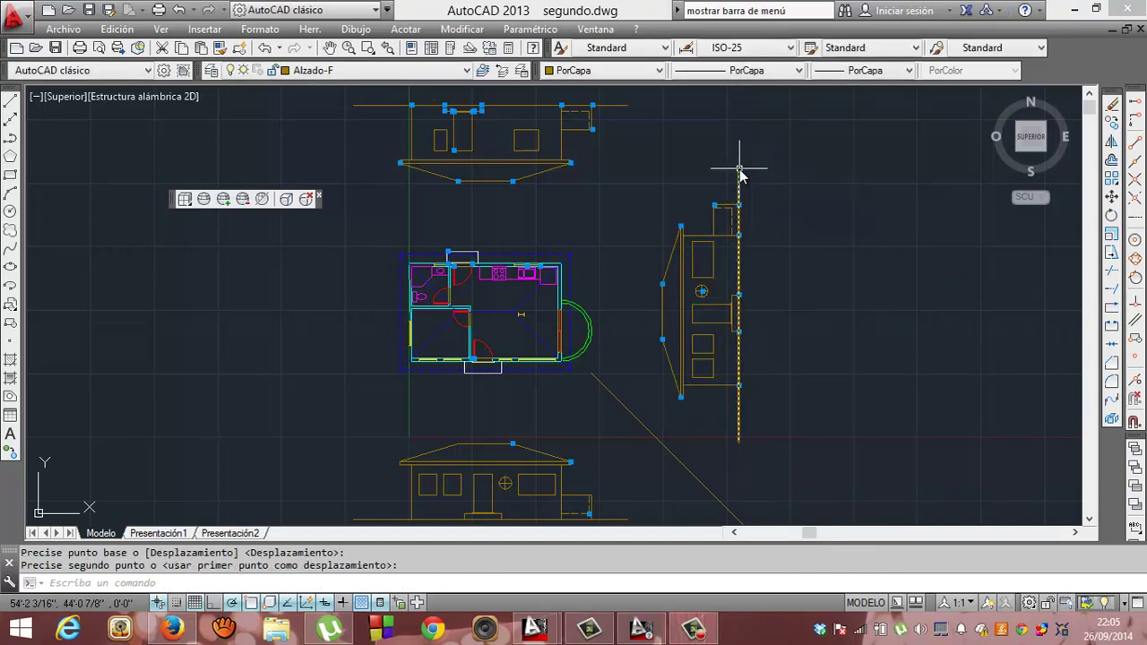
key(Return)
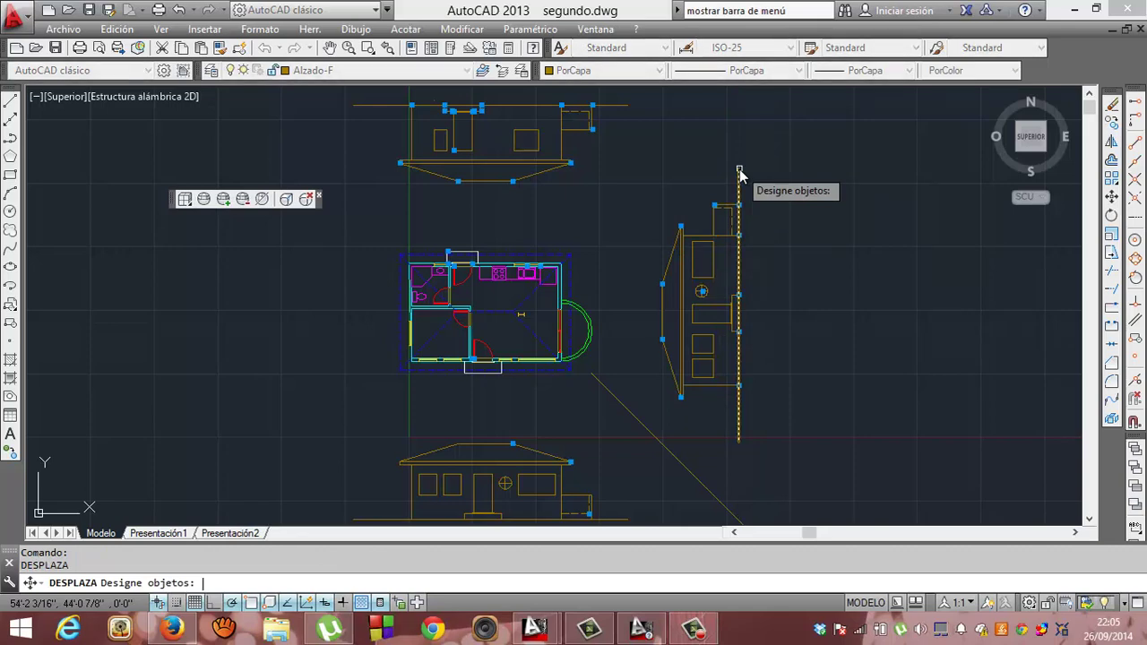
key(Escape)
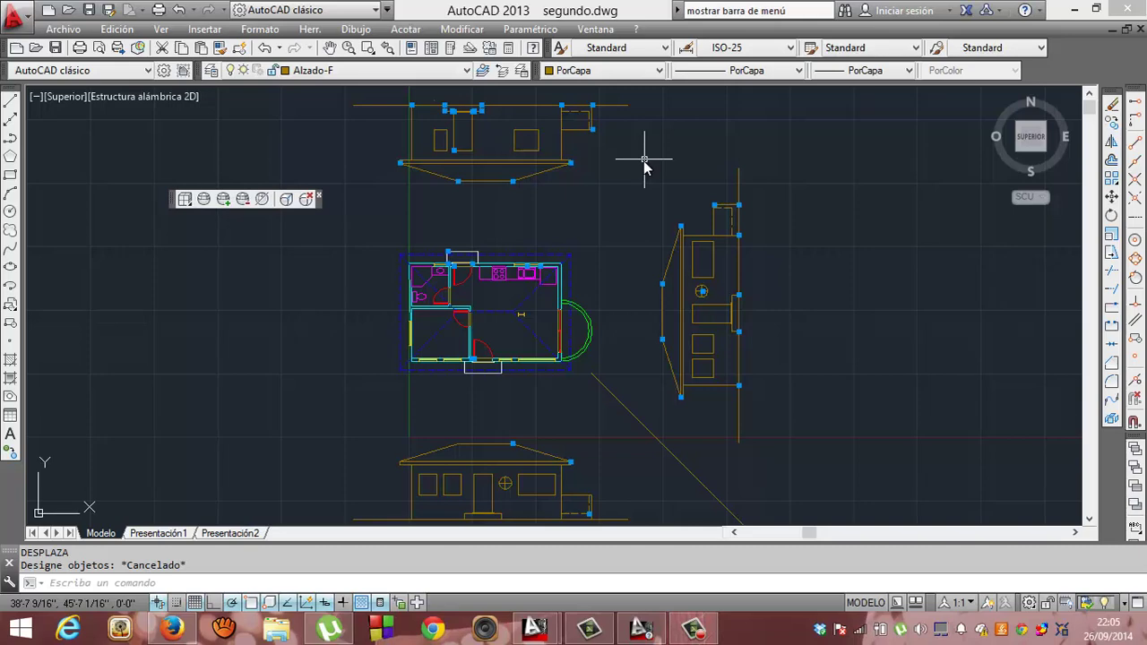
Step: Copy the right-side elevation to a position left of the floor plan
text(cop)
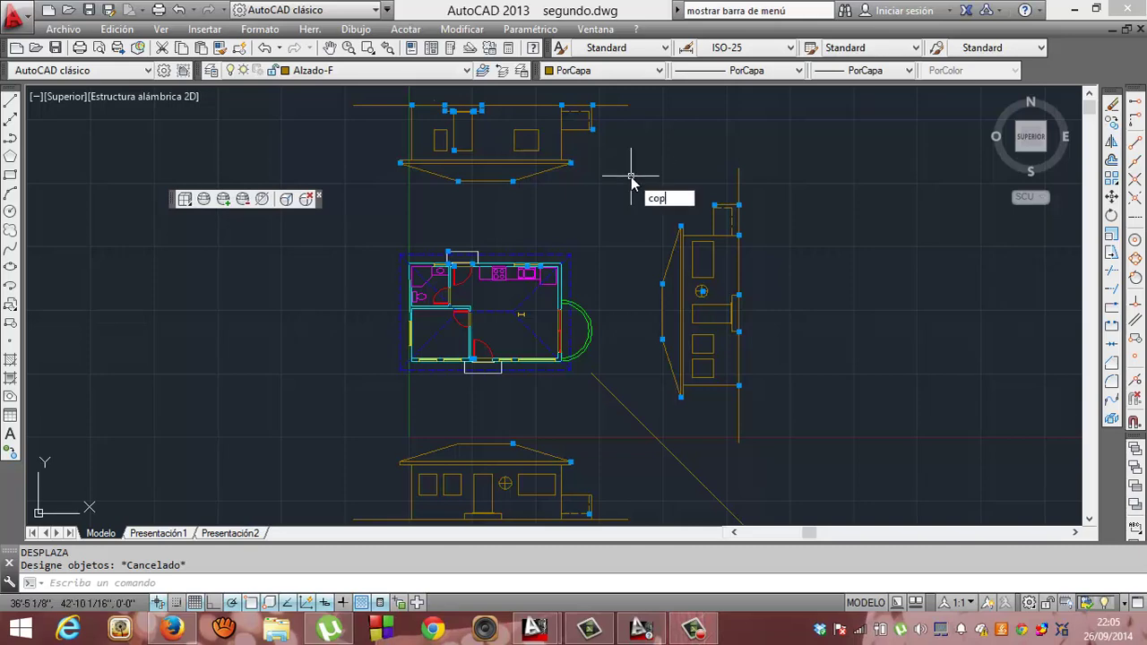
key(Return)
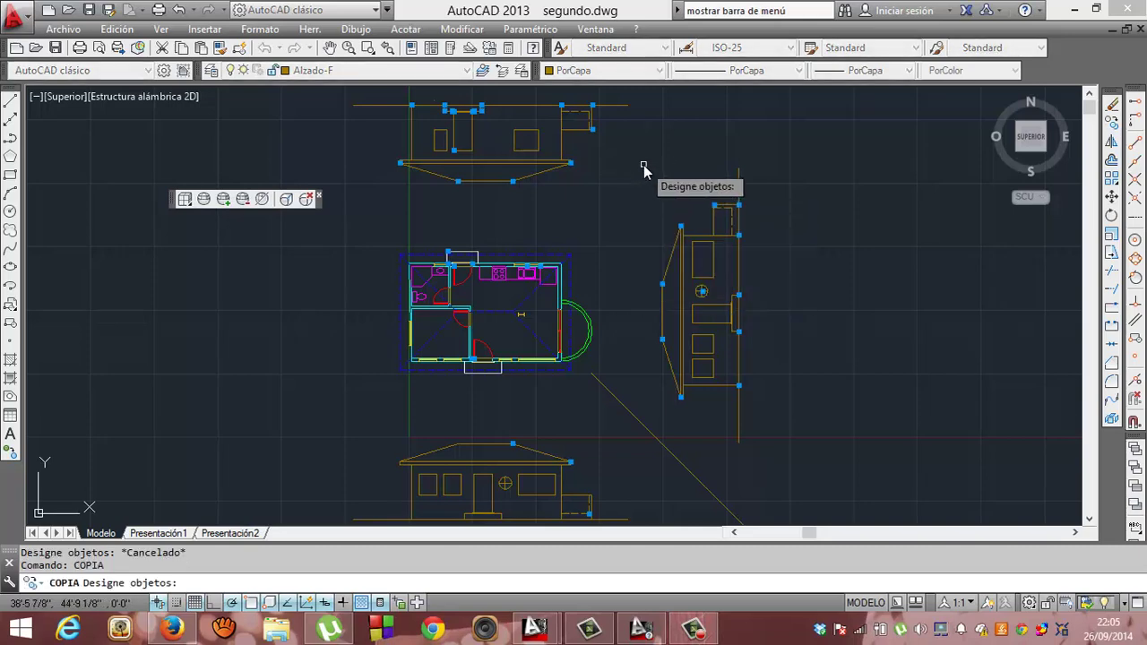
click(641, 165)
click(765, 453)
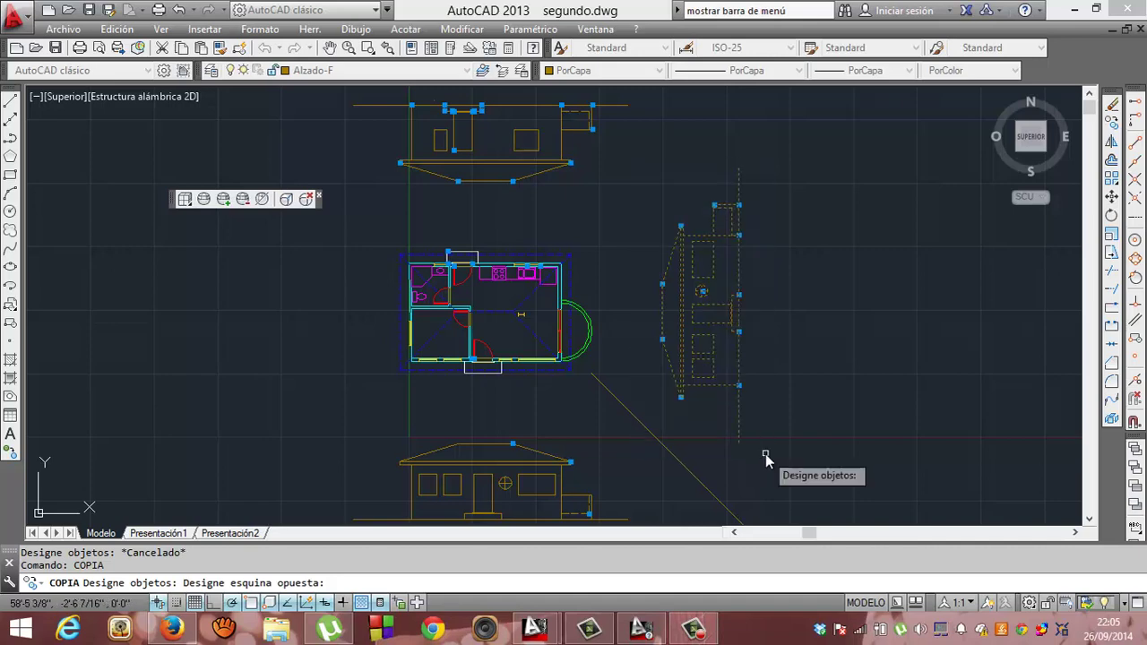
key(Return)
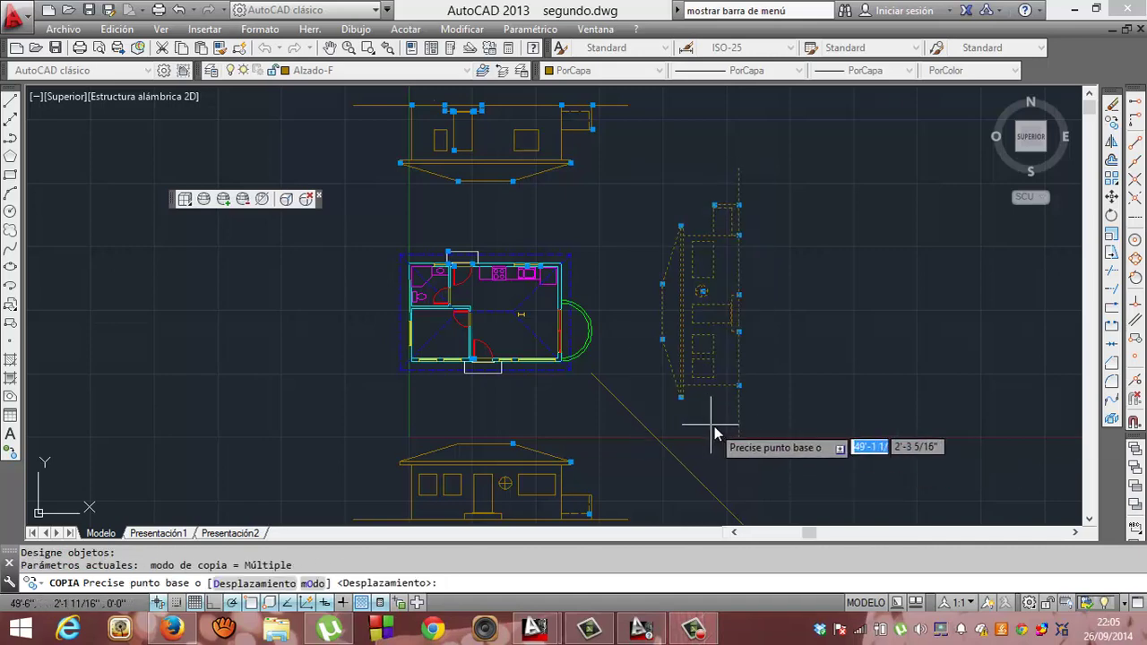
click(739, 441)
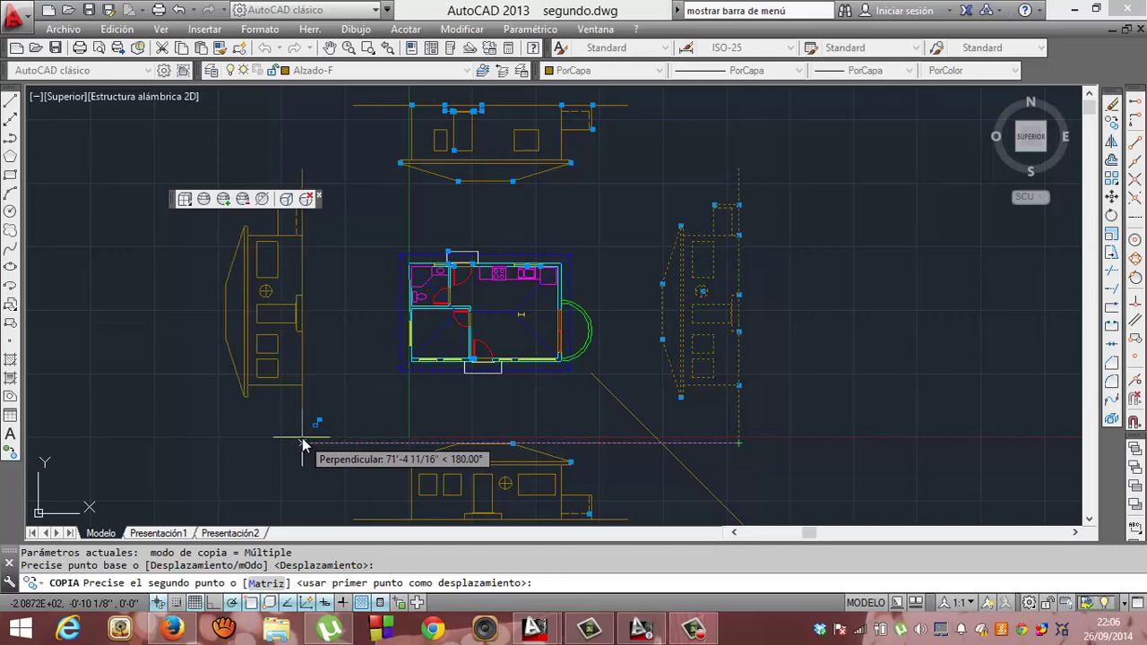
click(302, 437)
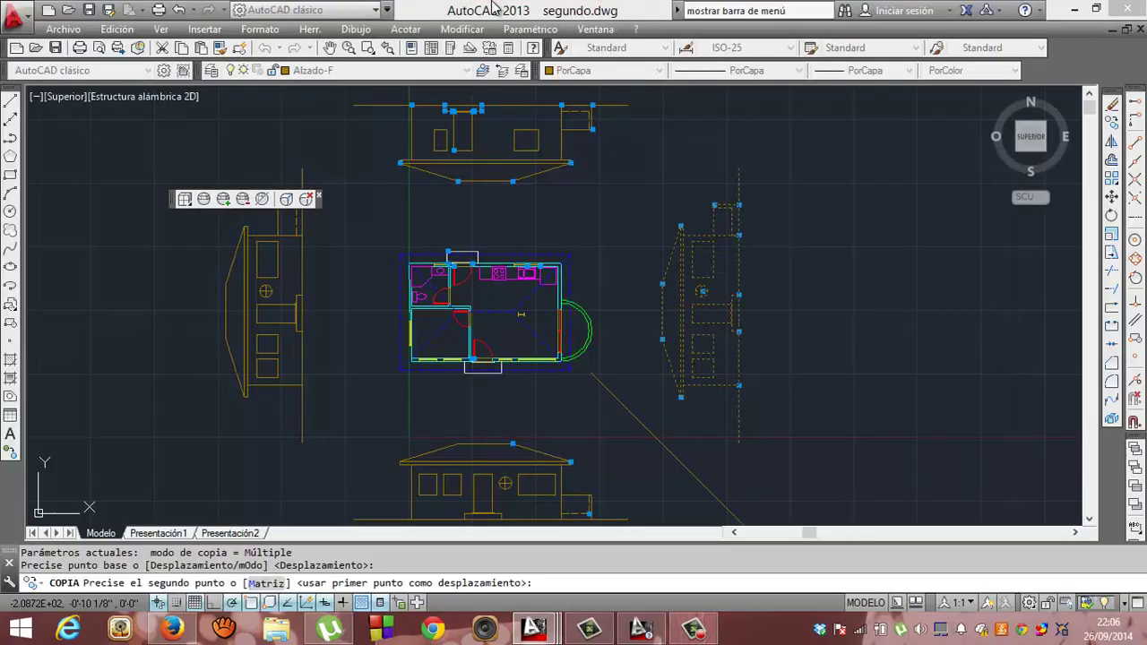
Step: Restore the frozen program window, end the copy, and begin rotating the left elevation with GIRA
mouse_move(493, 8)
mouse_down()
mouse_move(276, 190)
mouse_move(485, 114)
mouse_up()
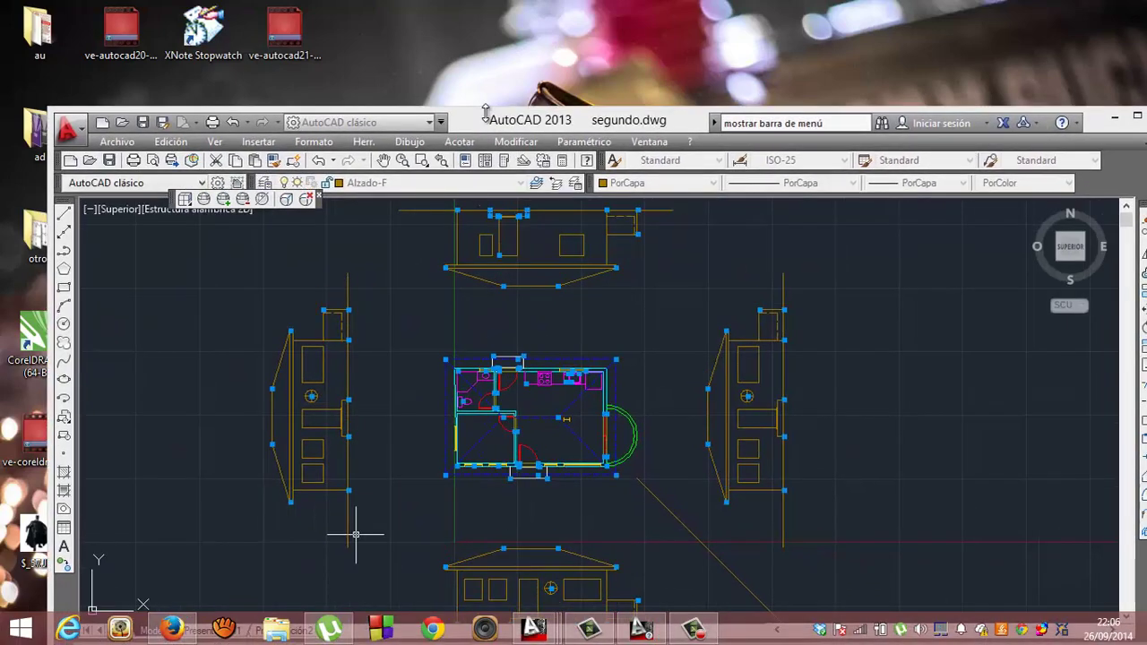
double_click(485, 115)
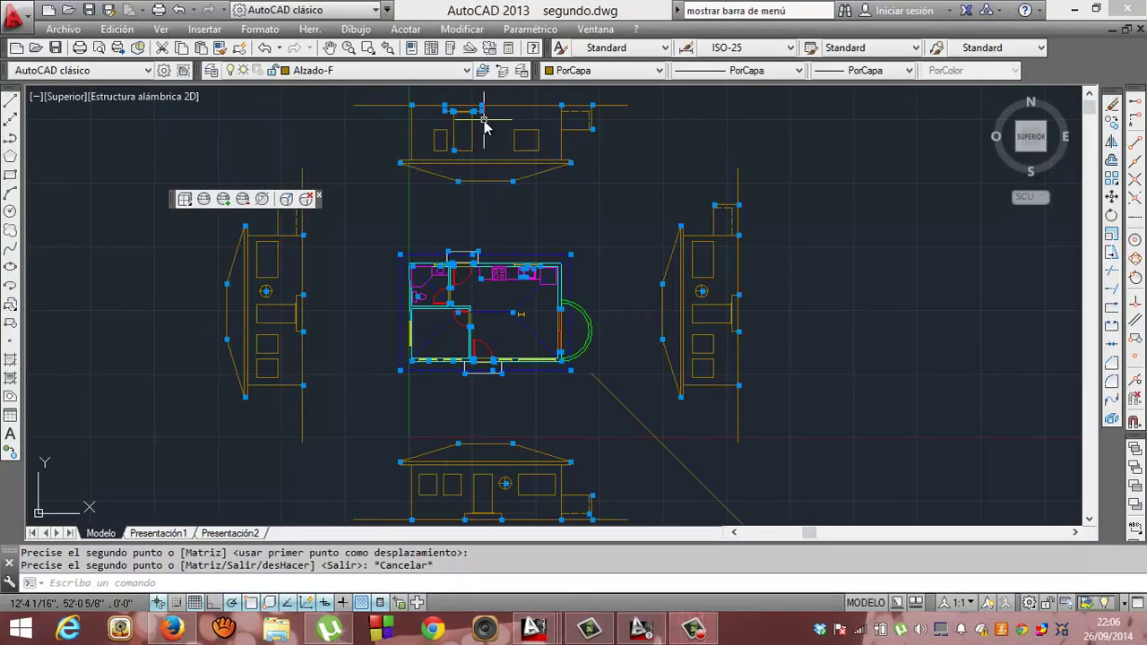
key(Escape)
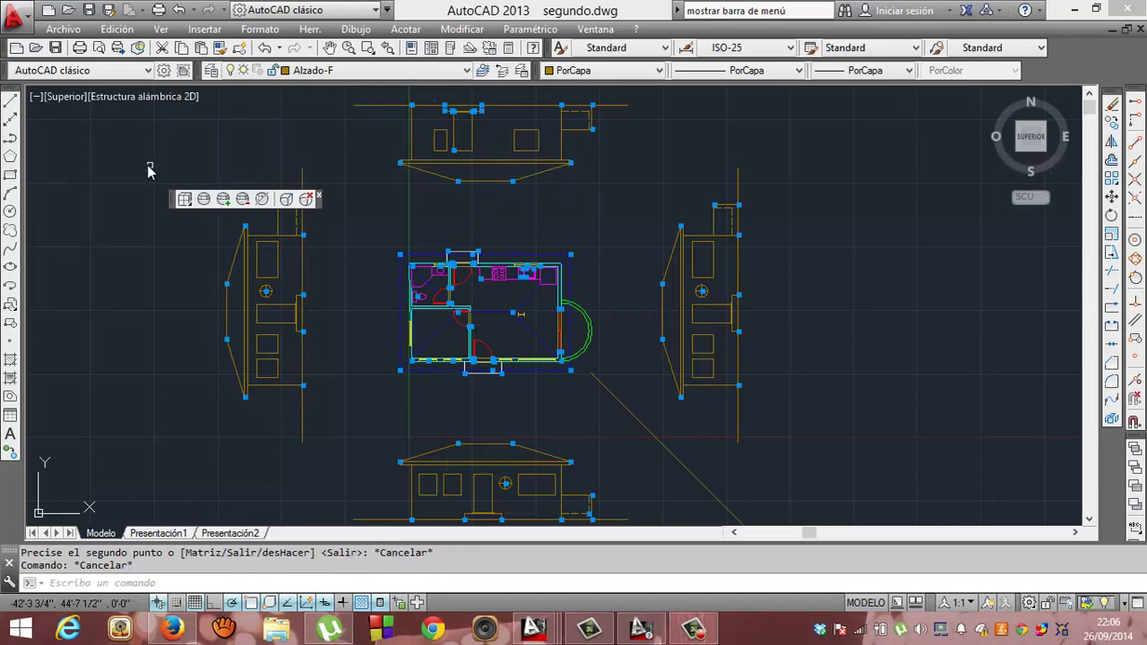
click(211, 164)
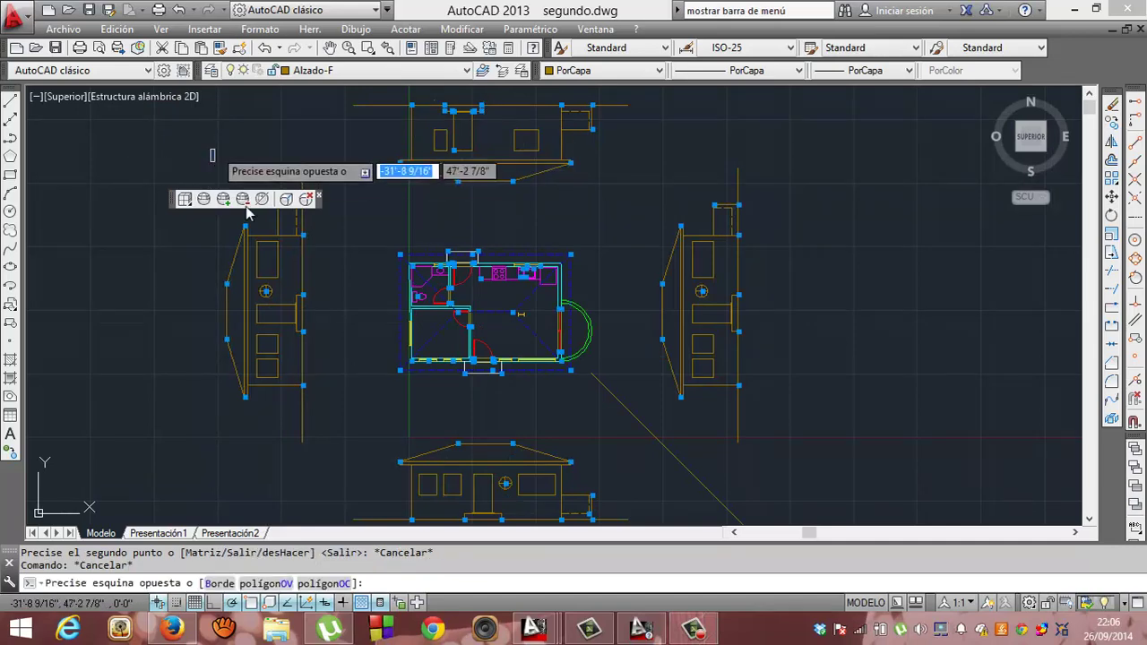
click(336, 458)
key(Escape)
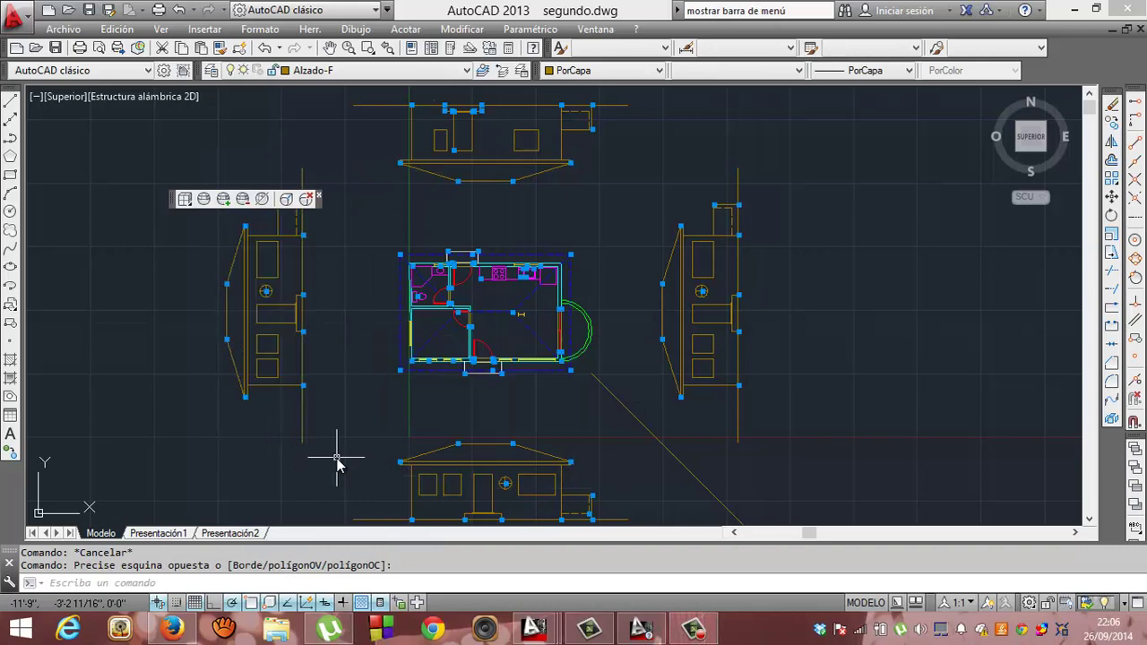
text(gira)
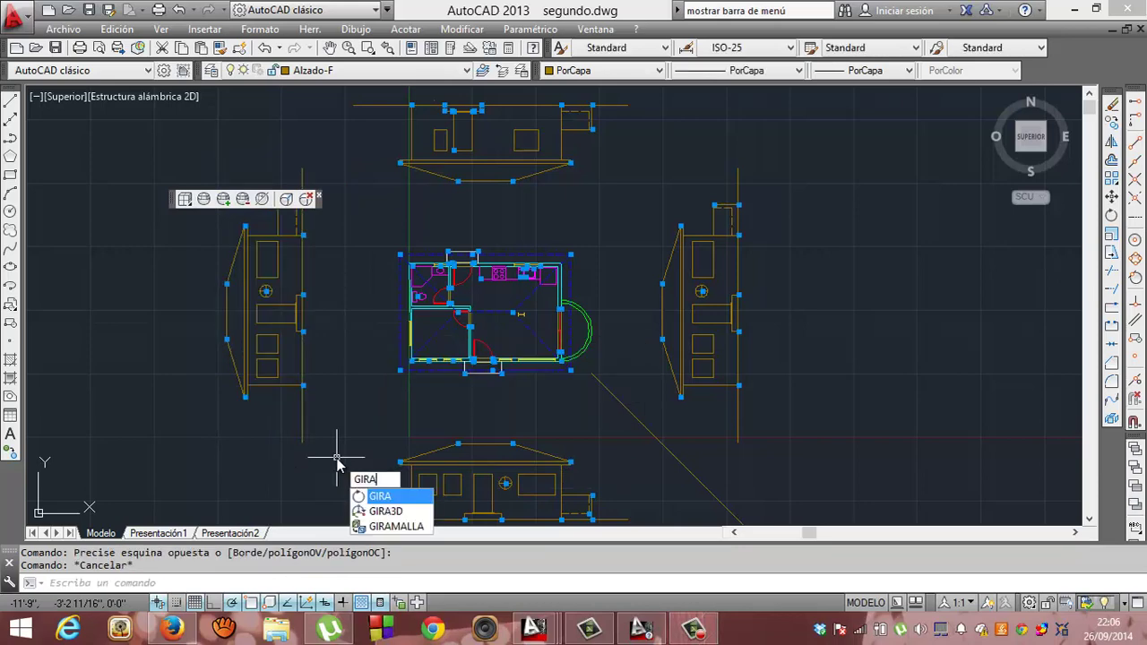
key(Return)
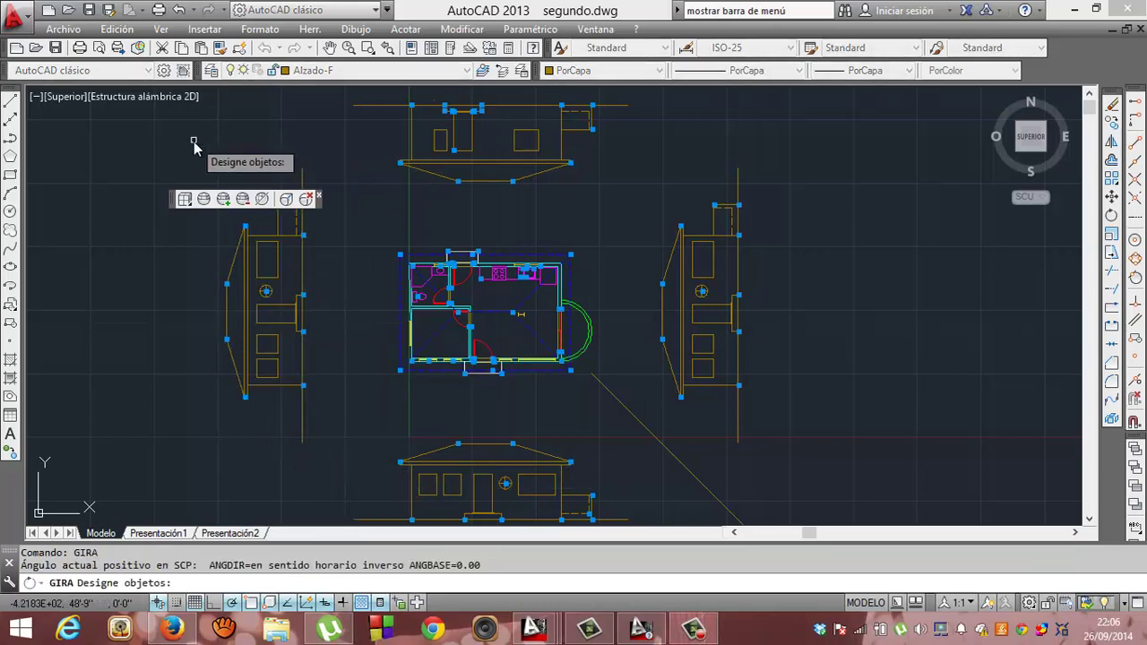
click(193, 141)
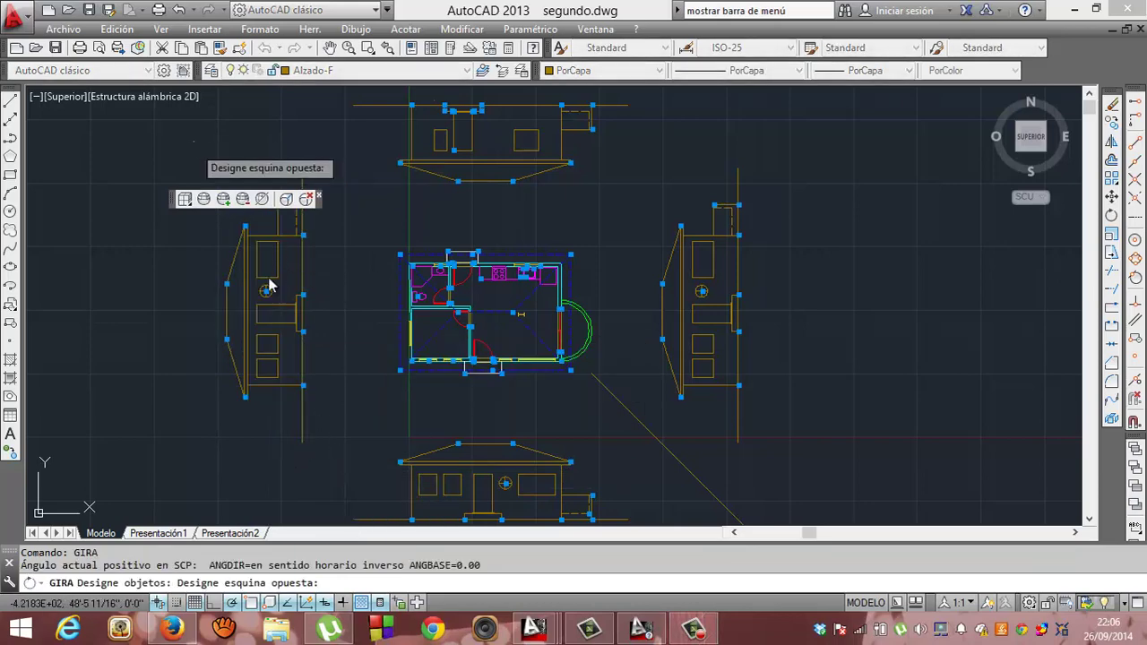
click(324, 463)
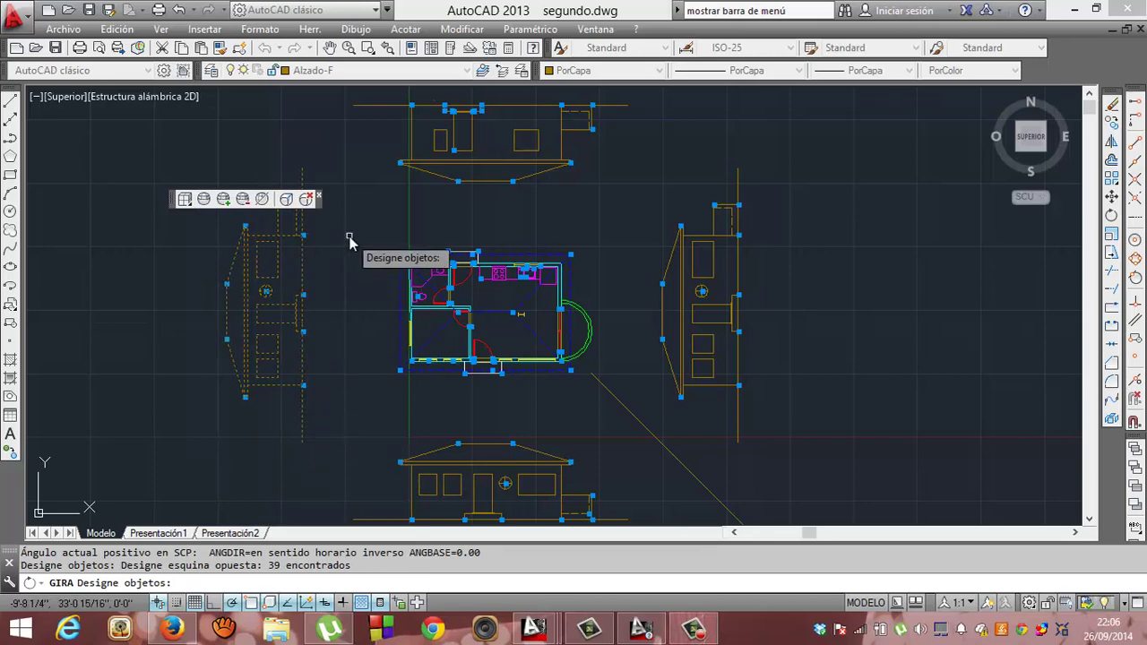
key(Return)
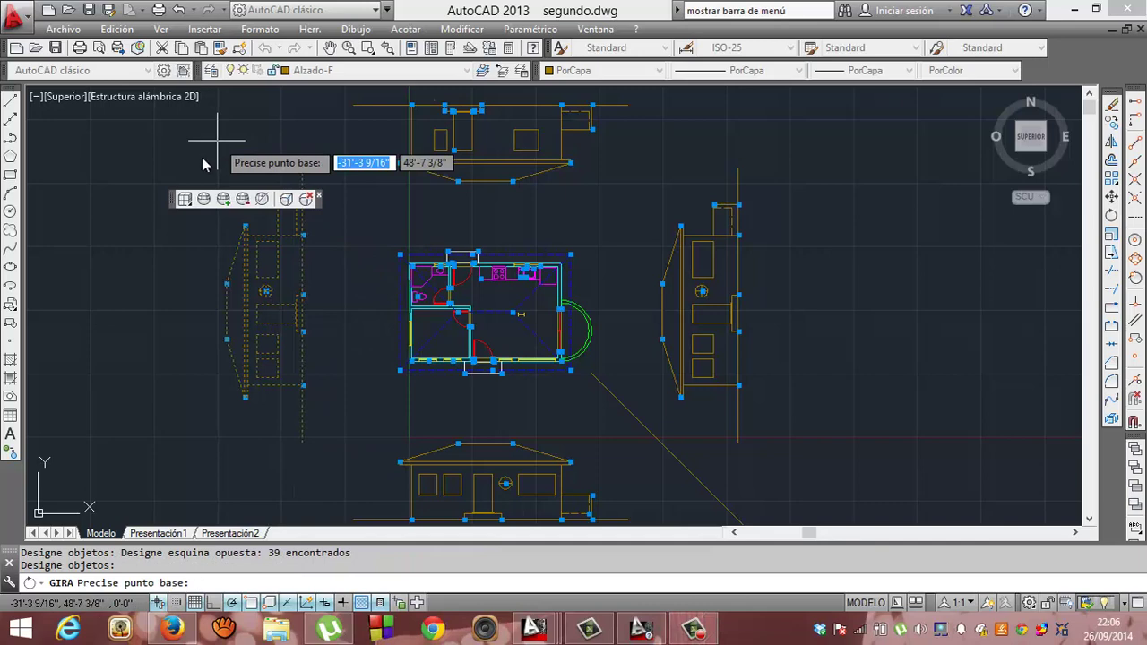
click(302, 443)
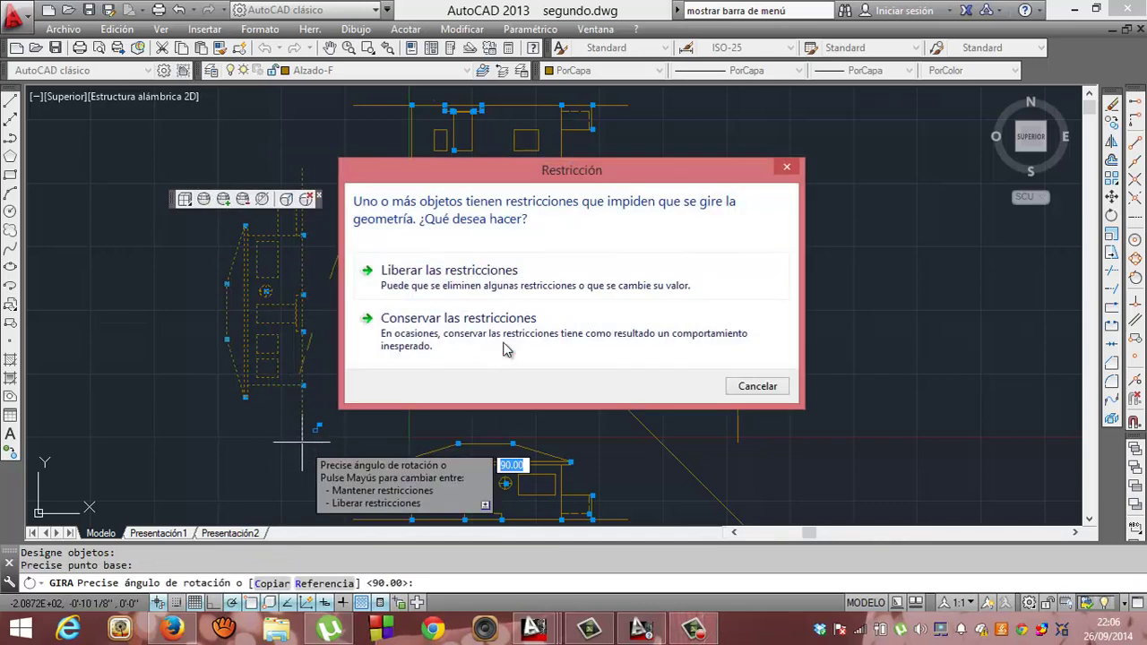
click(466, 276)
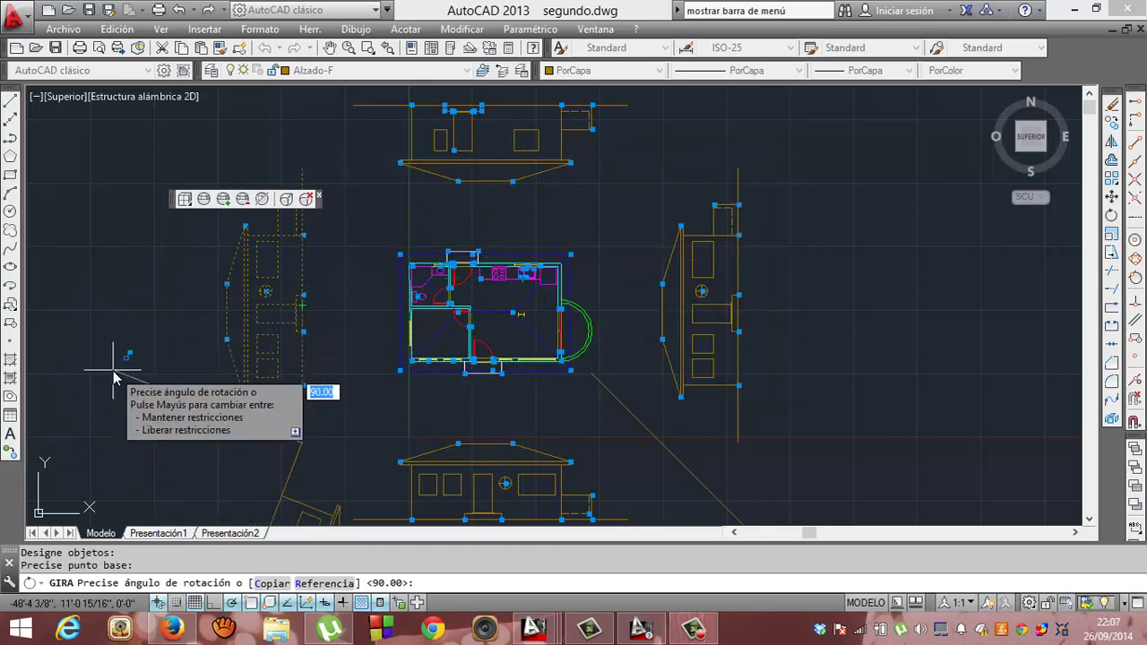
key(Escape)
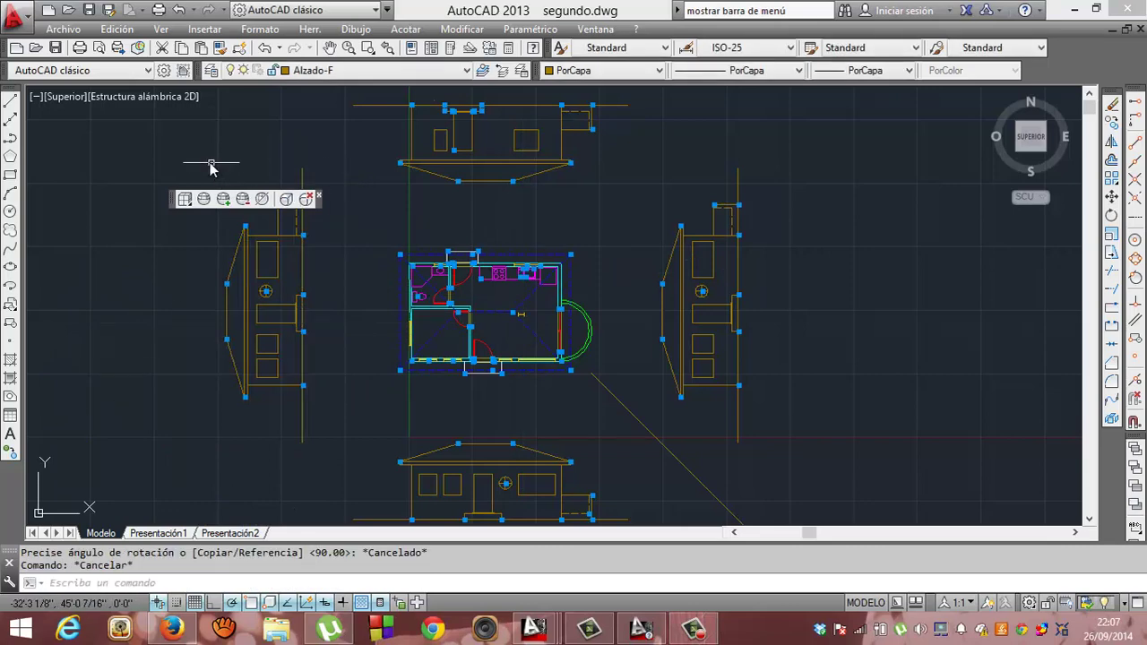
Step: Window-select the left elevation, then dismiss its context menu and clear the selection
click(208, 157)
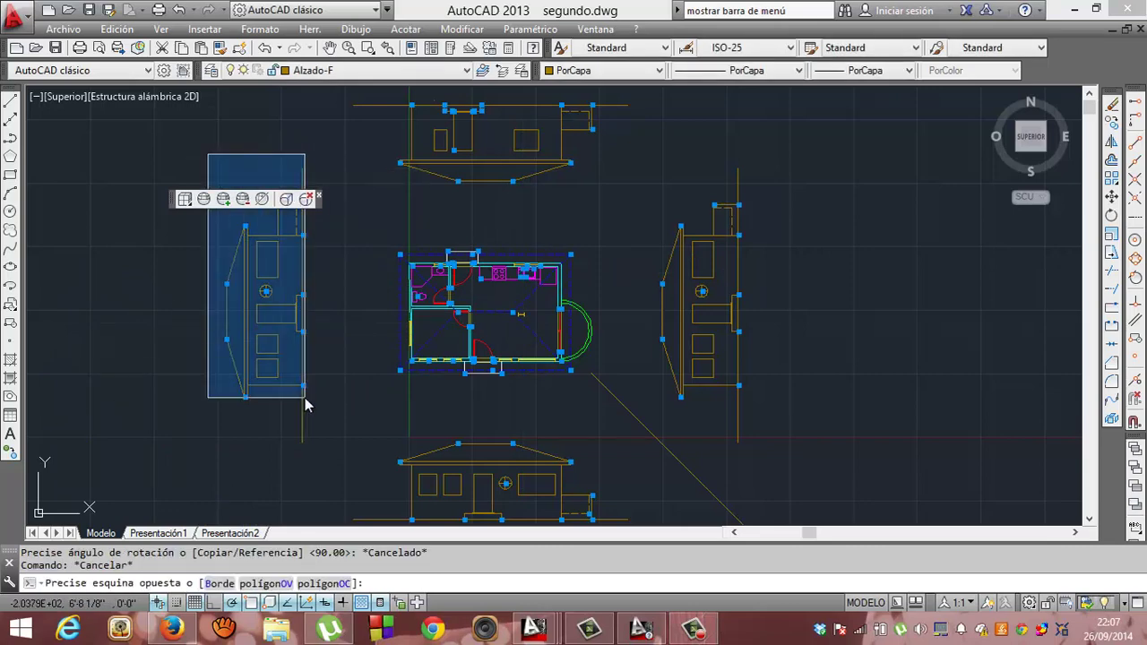
click(326, 485)
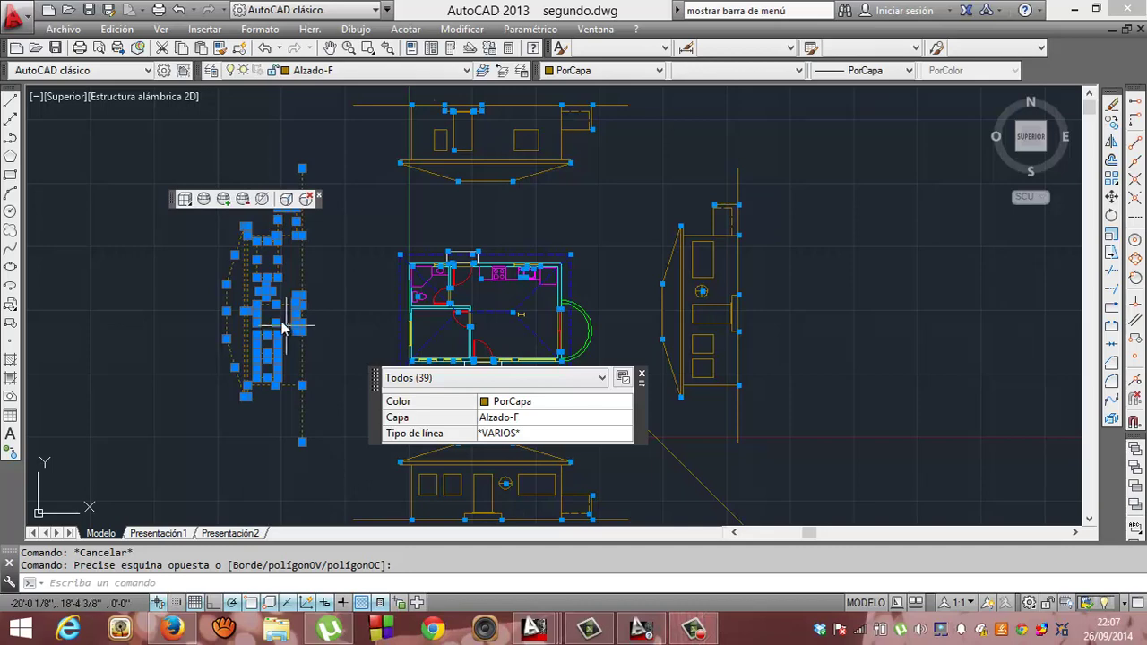
right_click(278, 327)
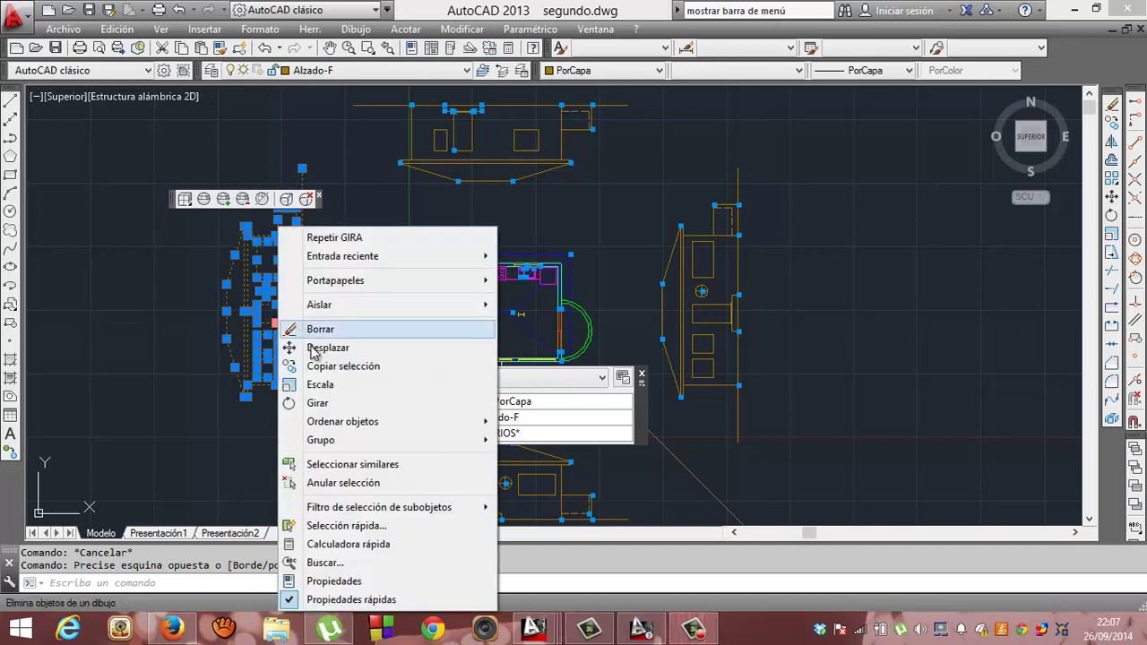
click(329, 226)
key(Escape)
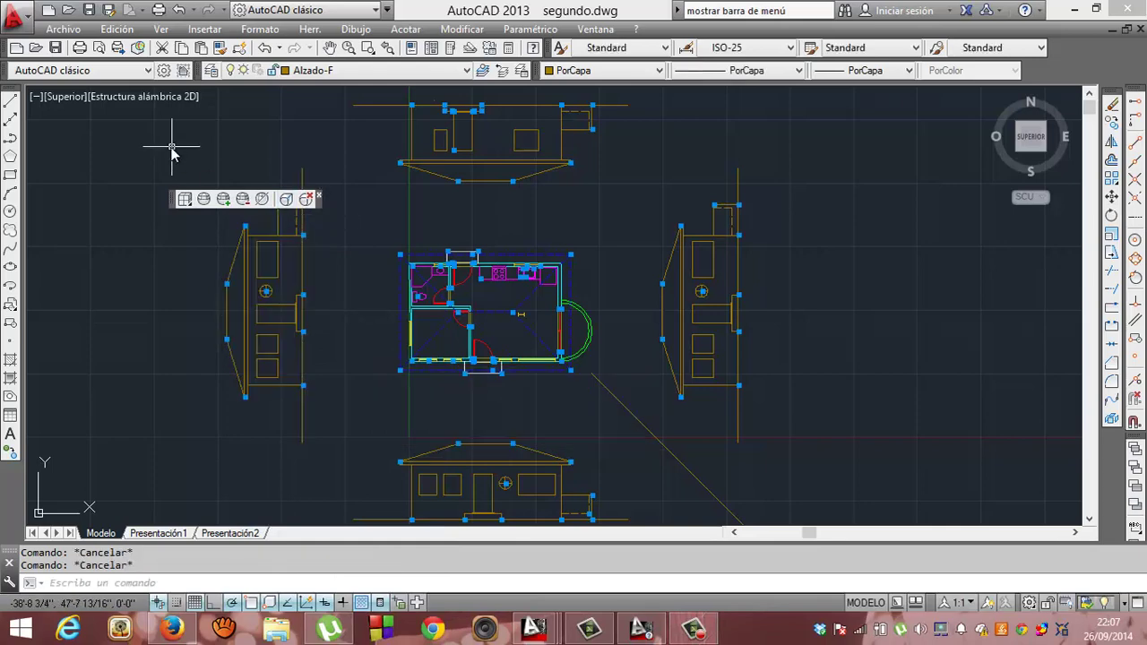
Step: Move the window-selected left elevation farther left with Desplazar
click(173, 146)
click(337, 481)
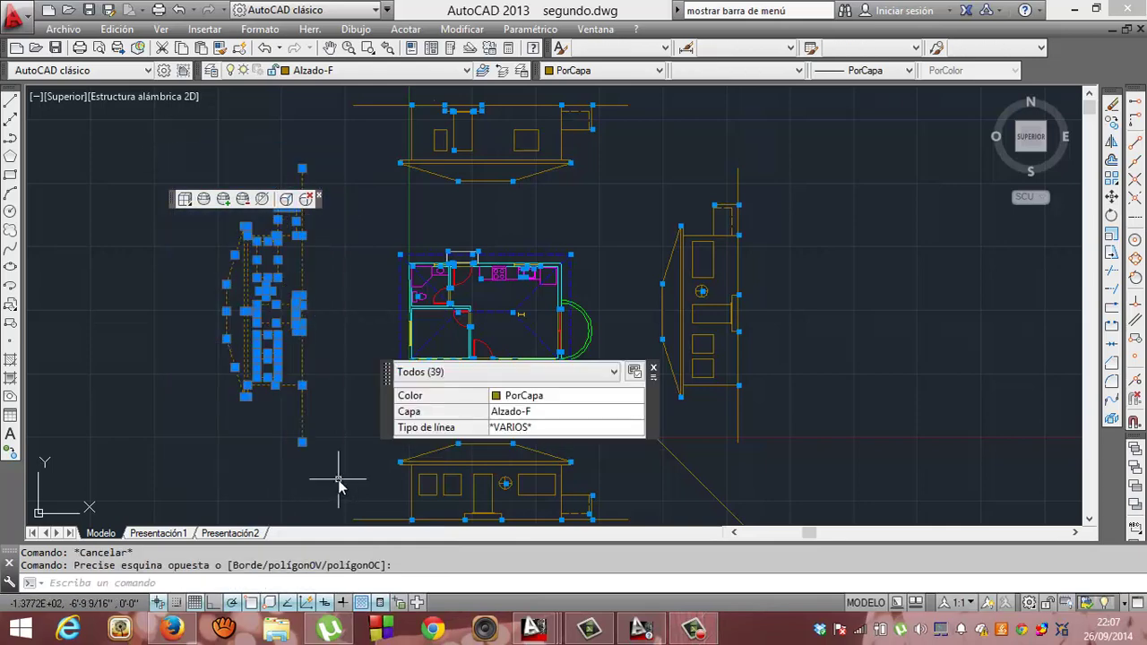
right_click(298, 334)
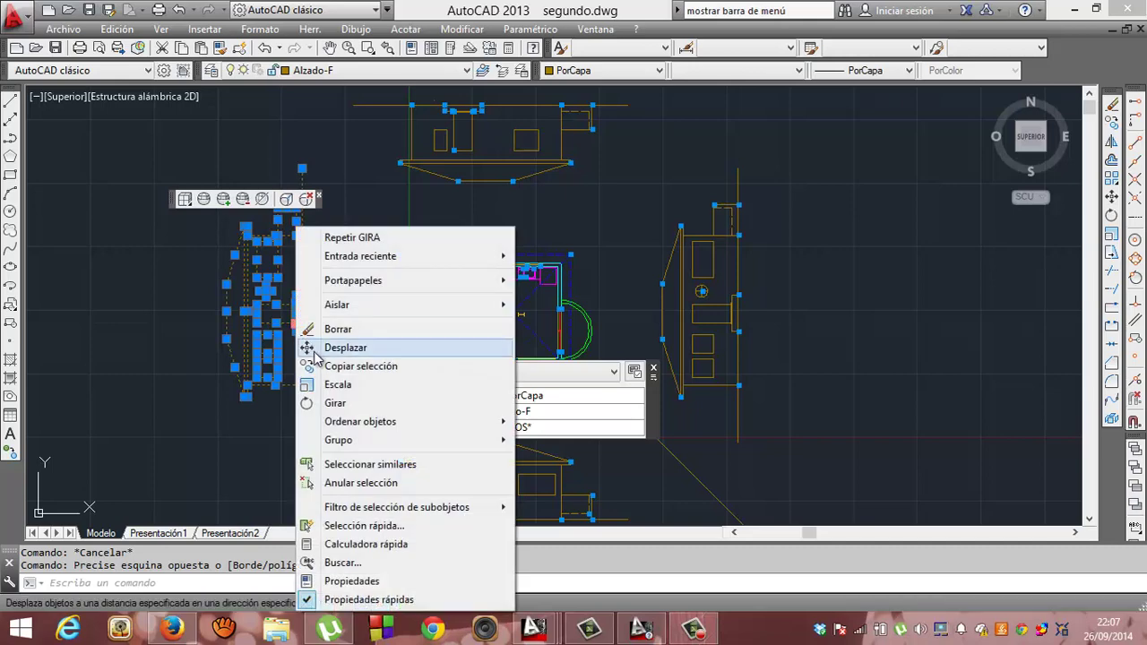
click(320, 349)
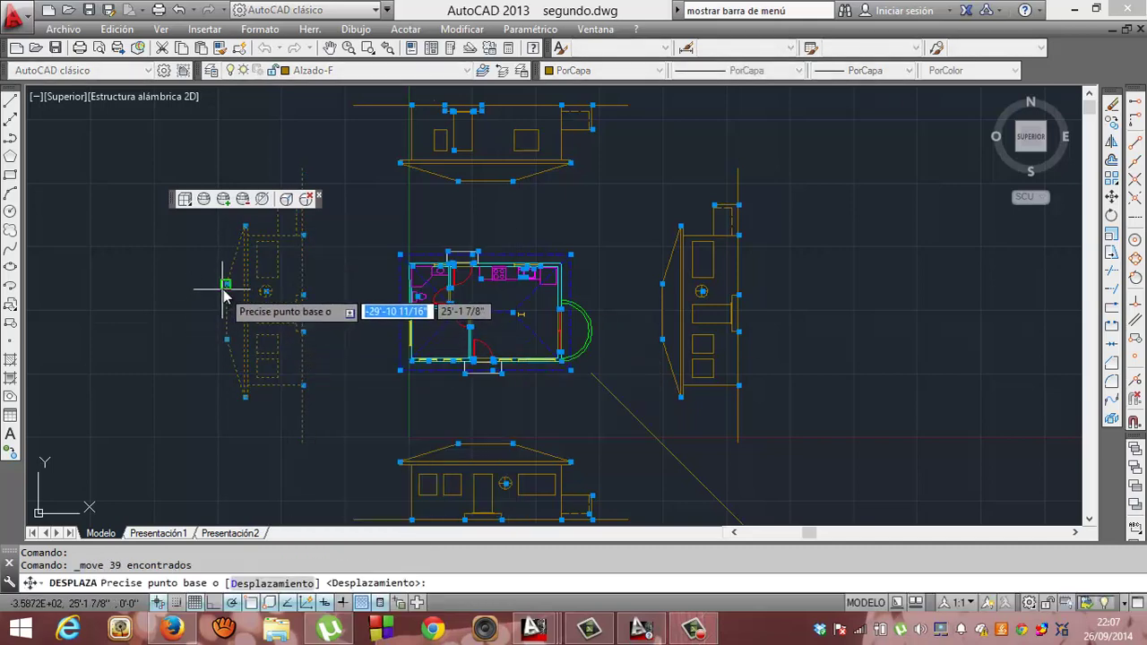
click(226, 285)
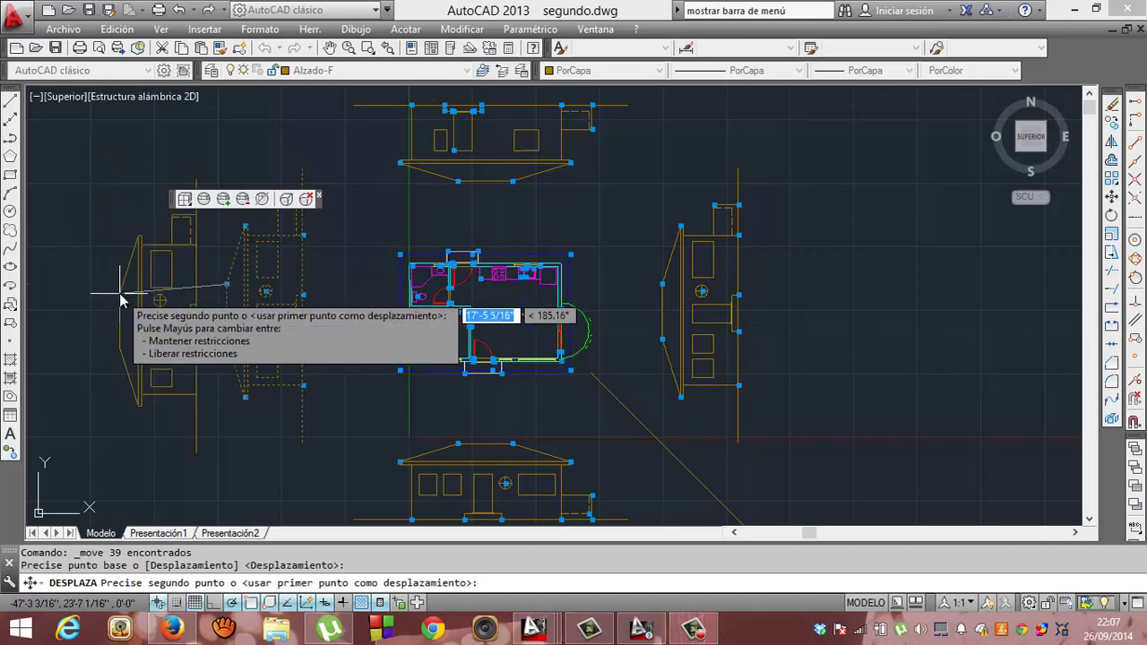
click(120, 296)
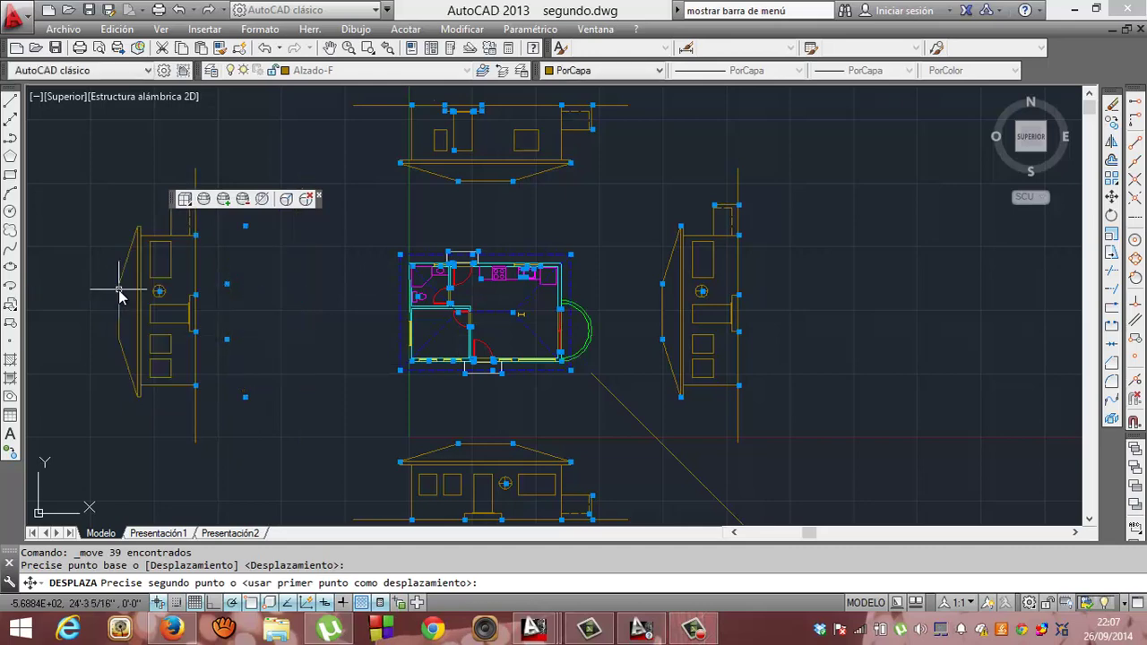
key(Escape)
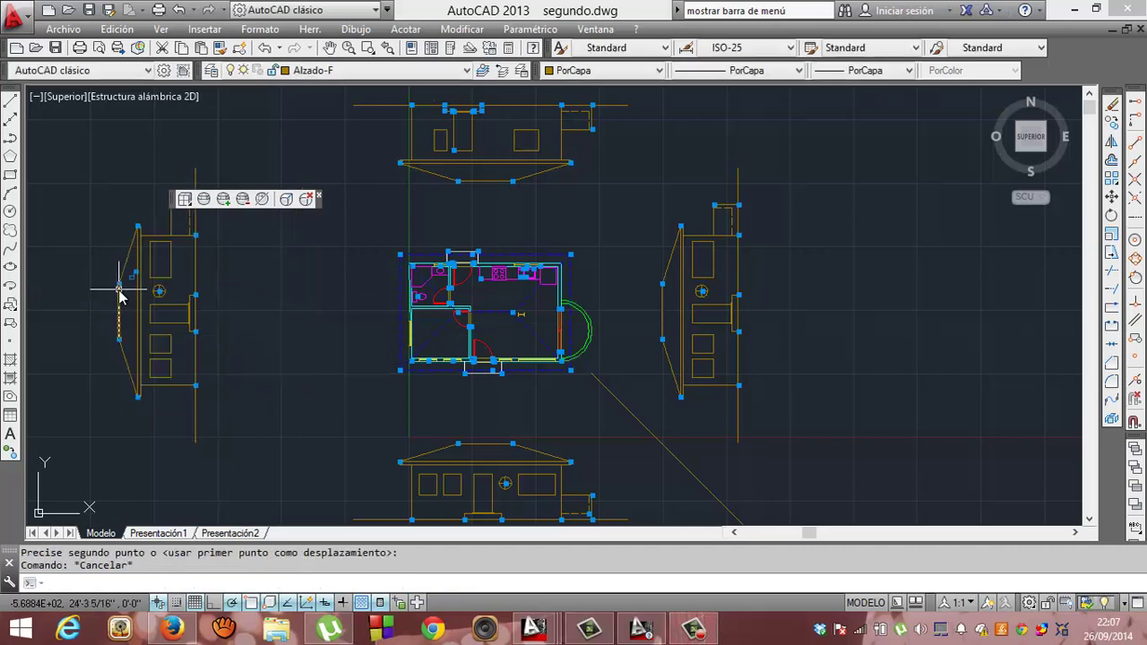
key(Escape)
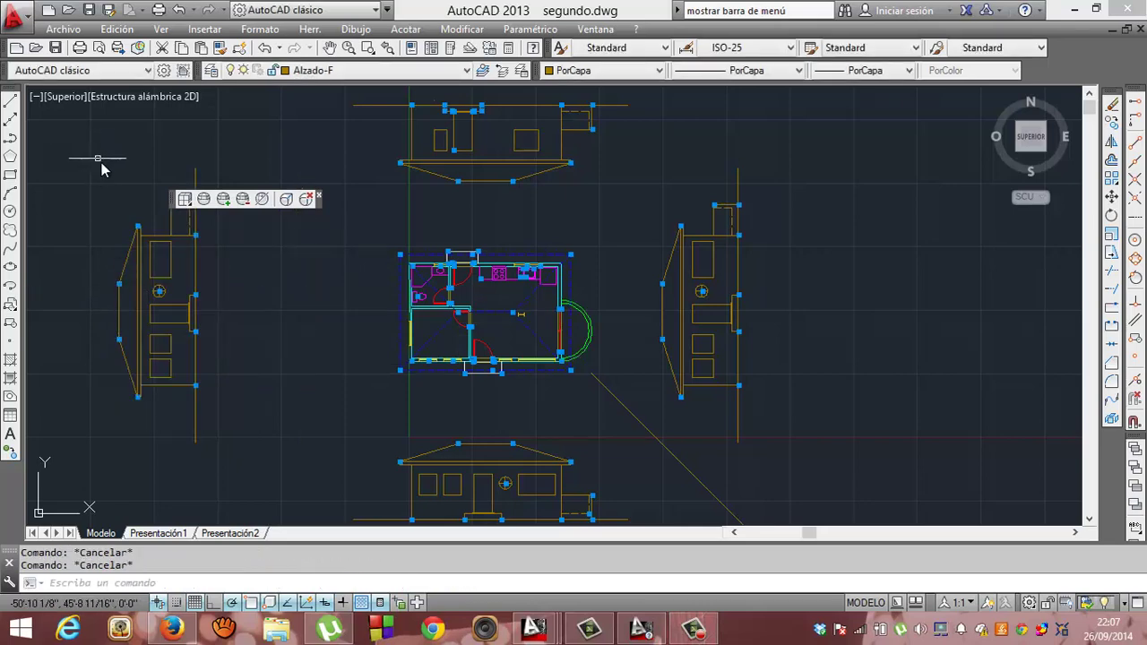
Step: Rotate the left elevation 180° with Girar about a pivot below it, releasing constraints
click(105, 171)
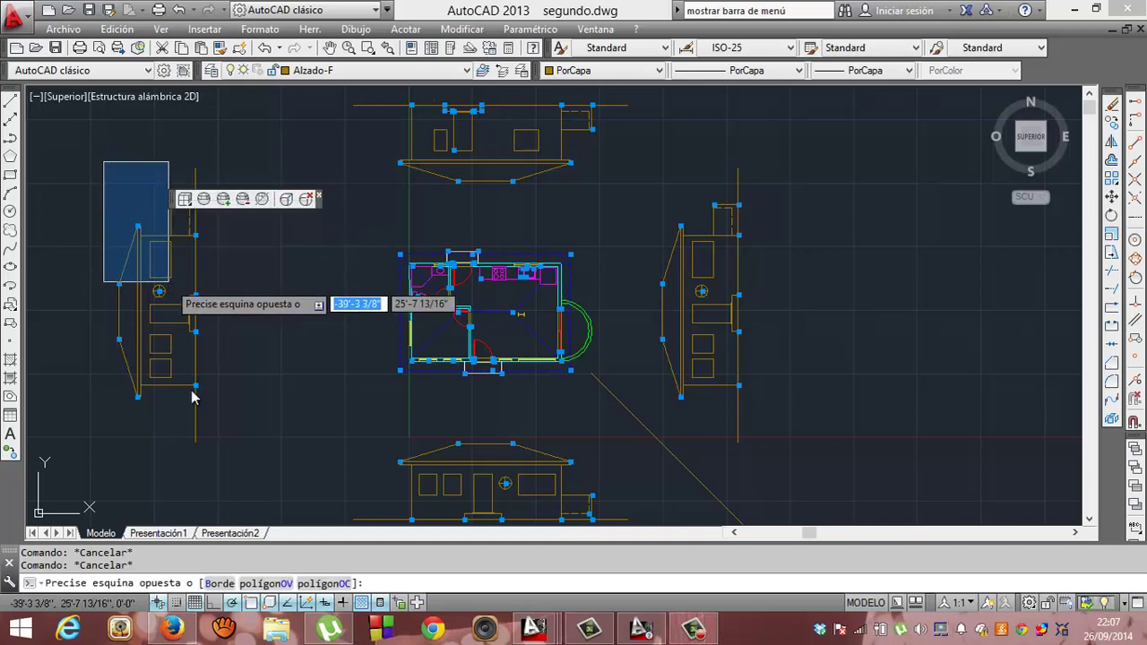
click(222, 475)
click(222, 474)
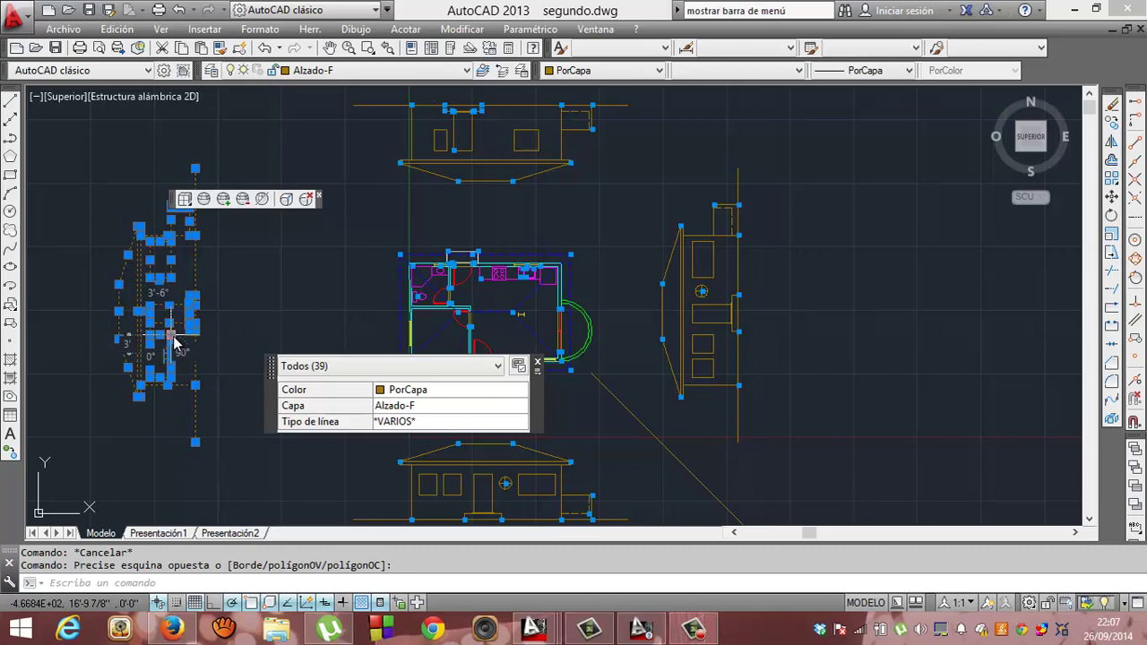
right_click(175, 339)
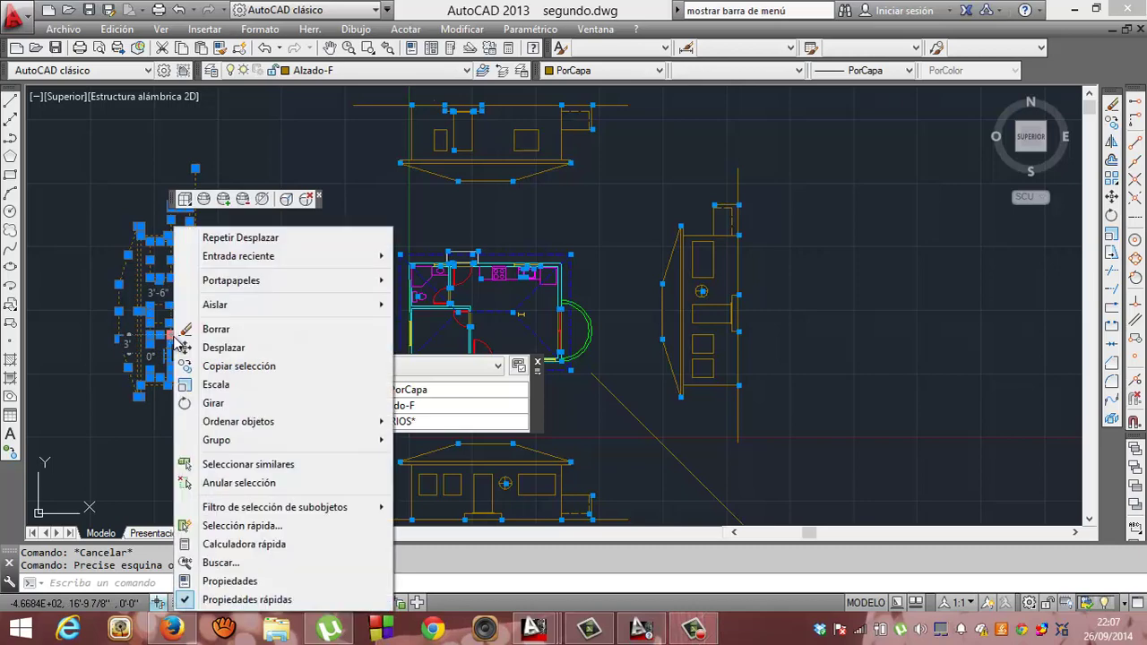
click(209, 403)
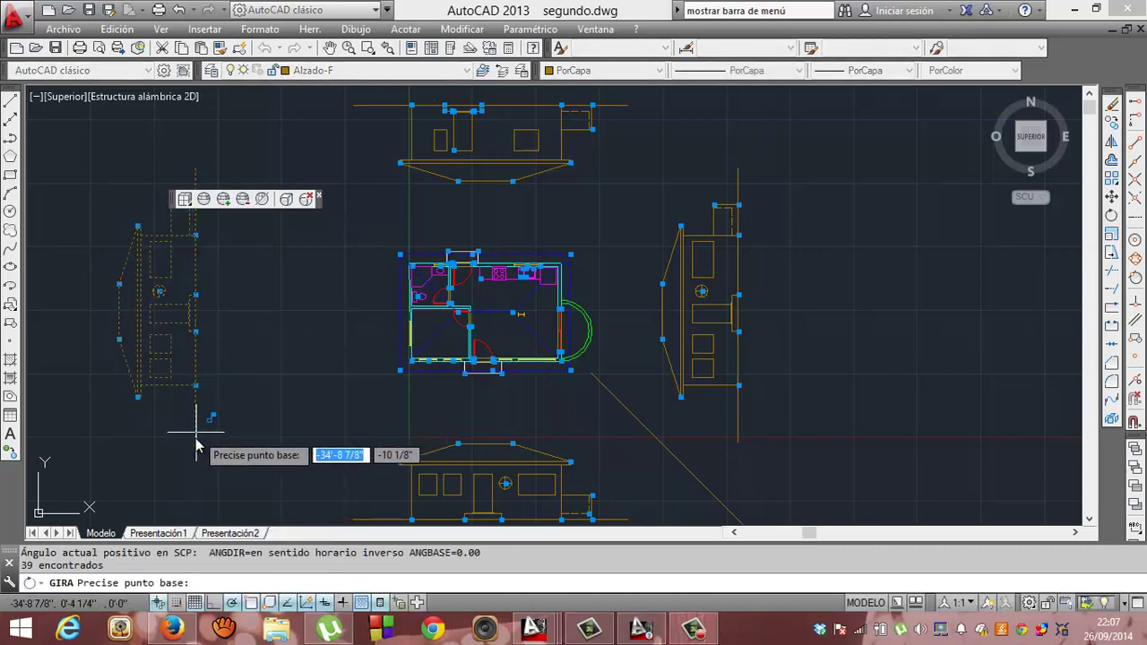
click(194, 442)
click(193, 233)
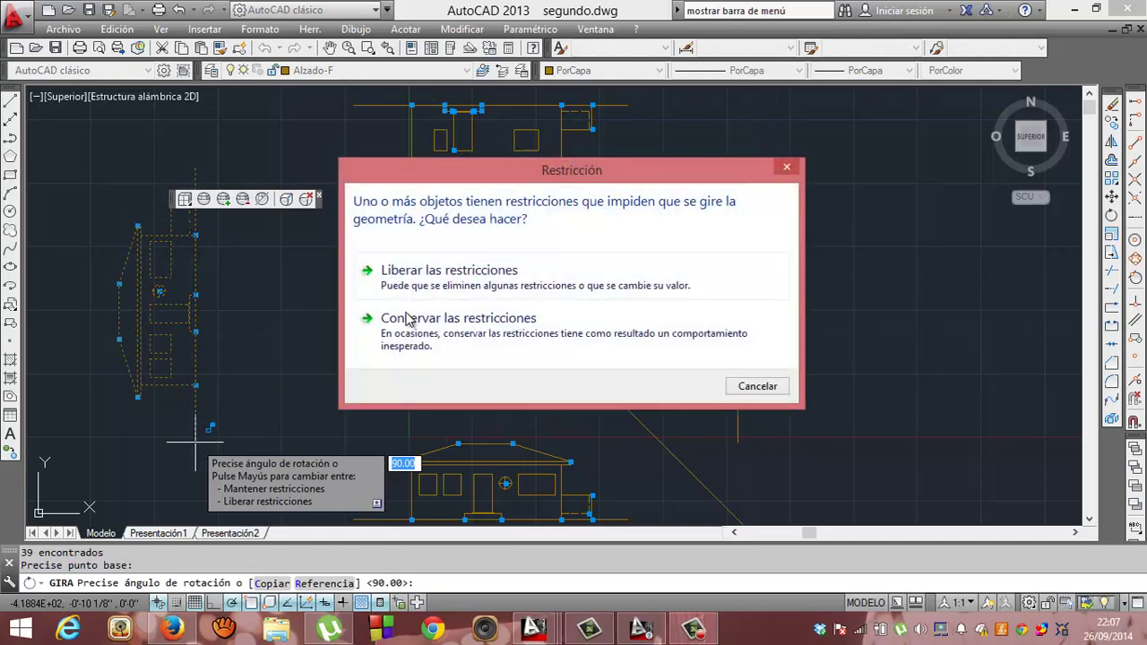
click(386, 271)
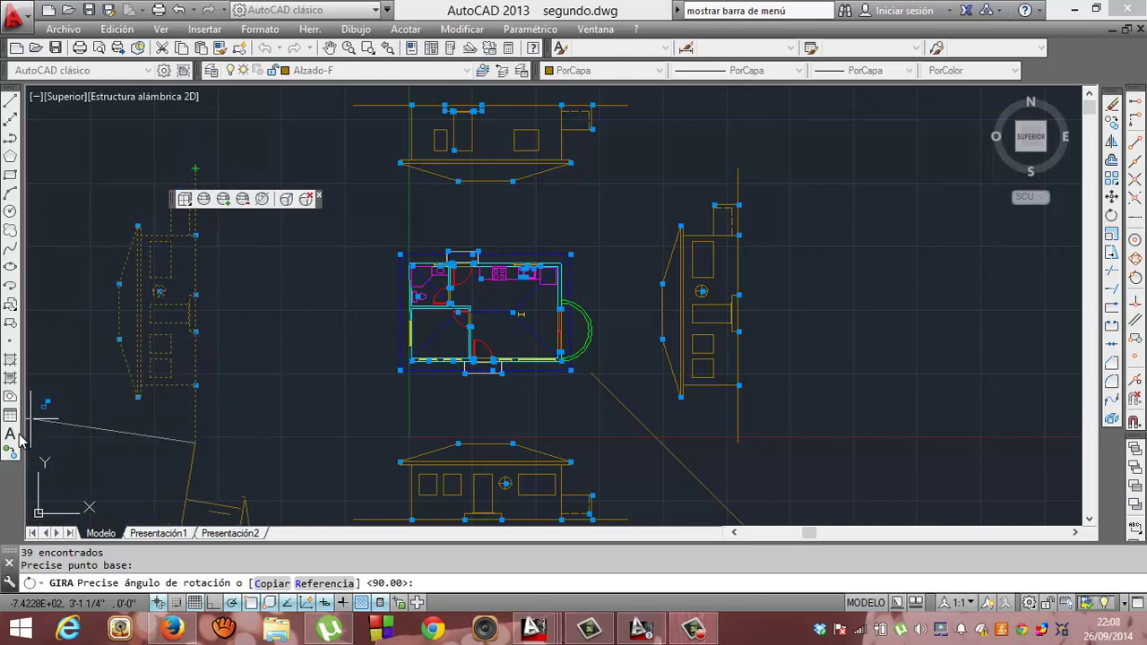
click(68, 449)
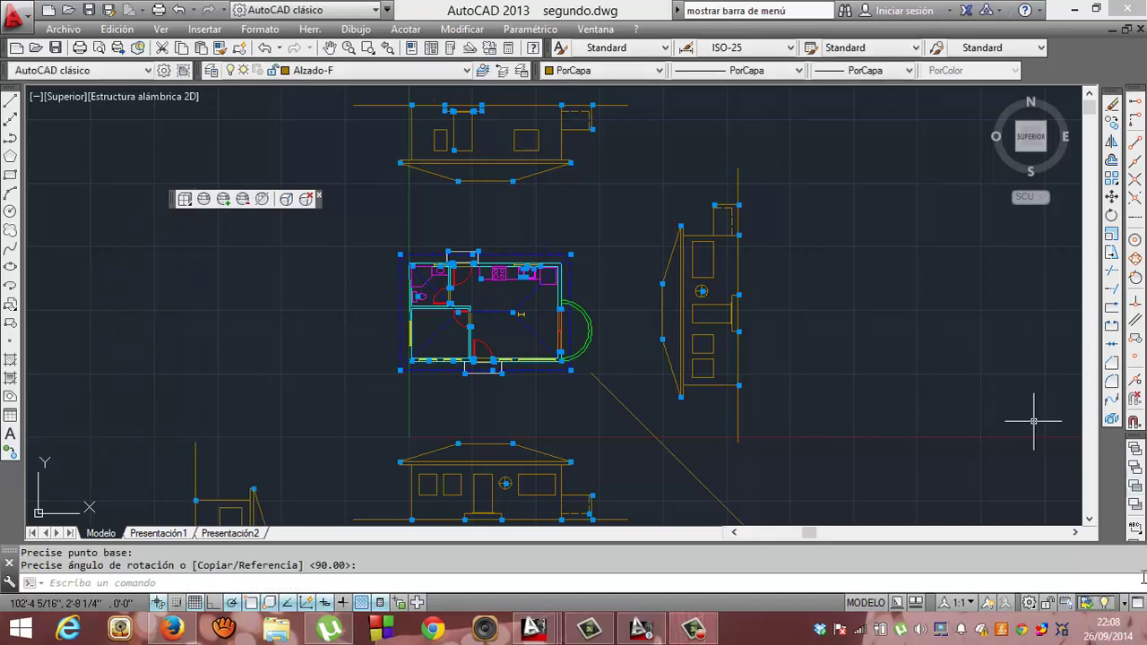
Step: Move the rotated left elevation up with Desplazar to sit level beside the plan's left side
drag(1091, 524, 1091, 524)
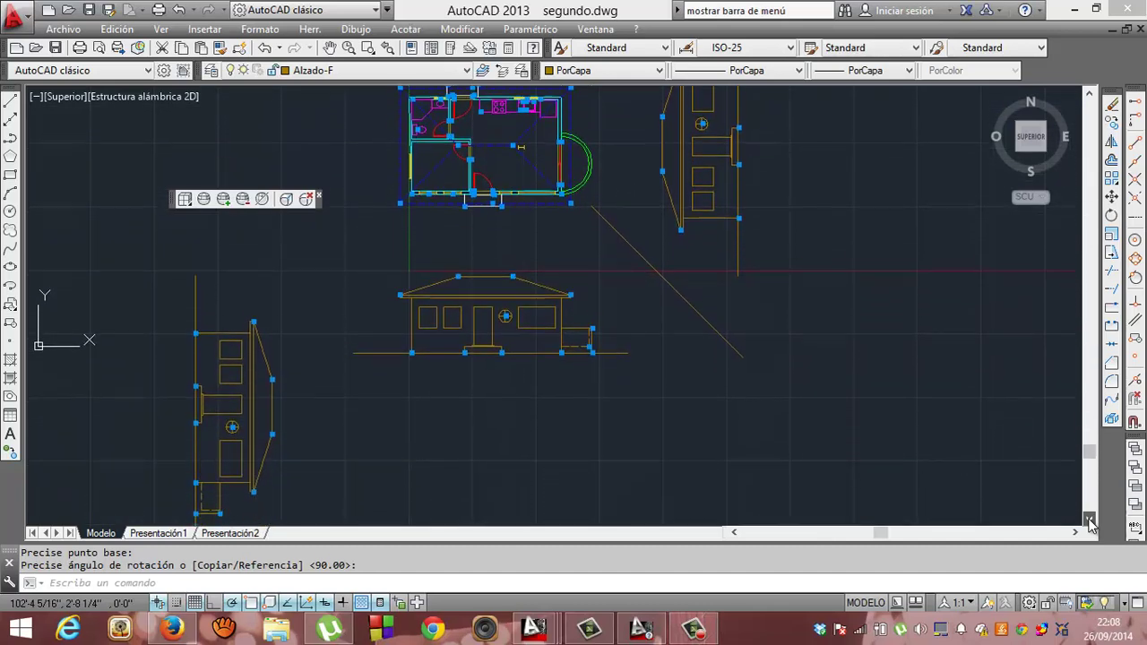
click(153, 158)
click(297, 512)
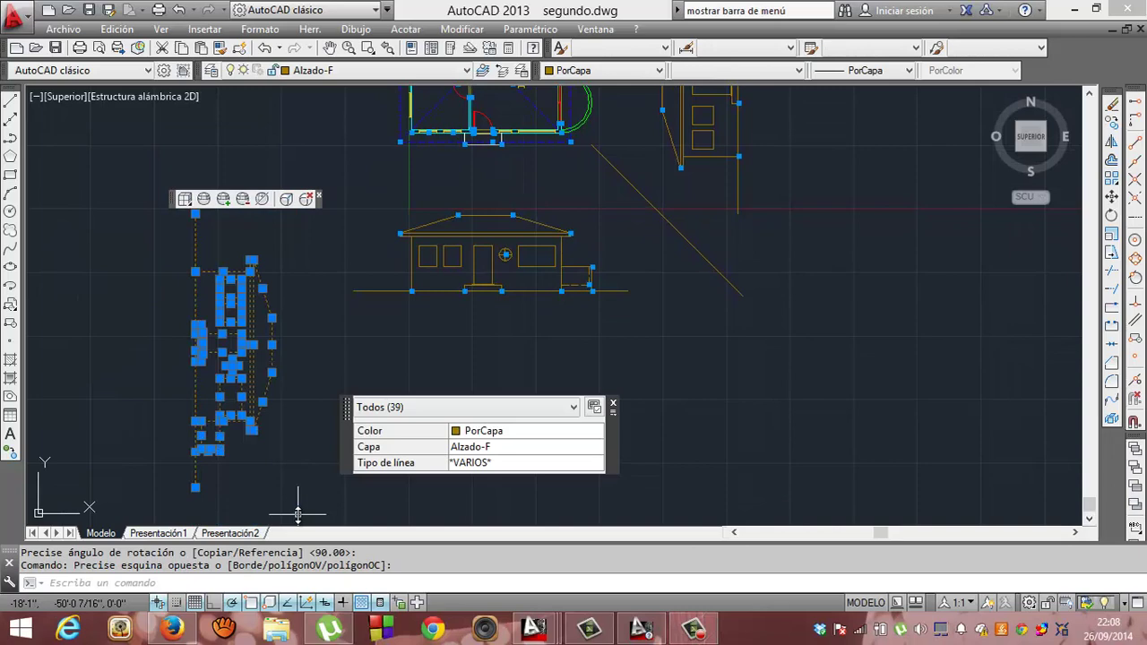
right_click(231, 318)
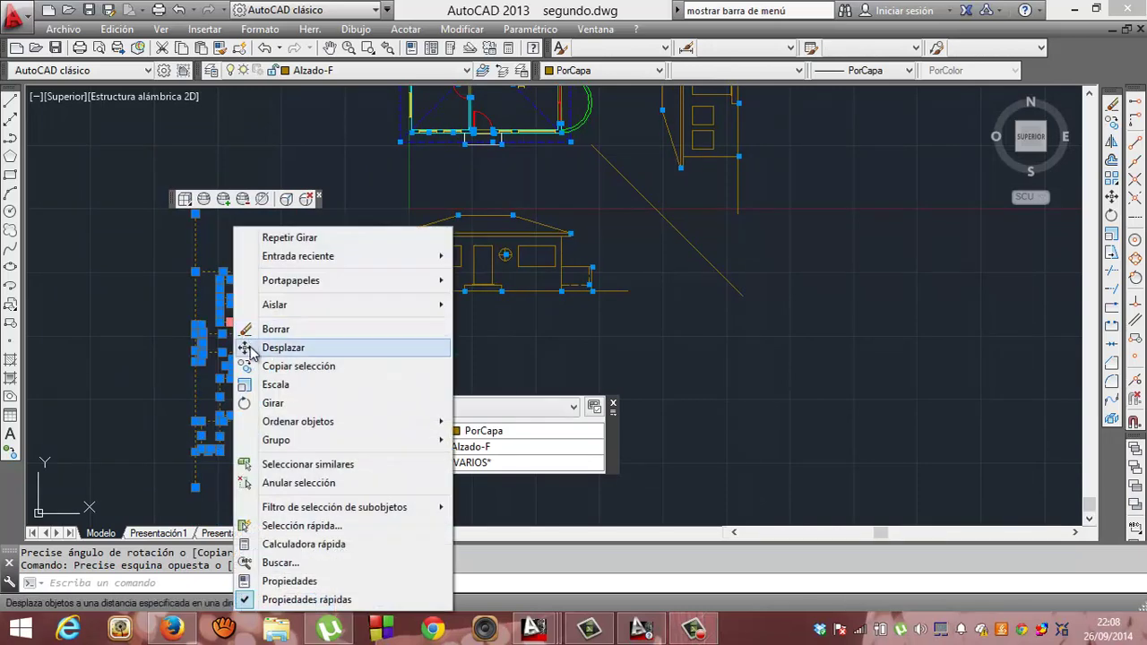
click(251, 348)
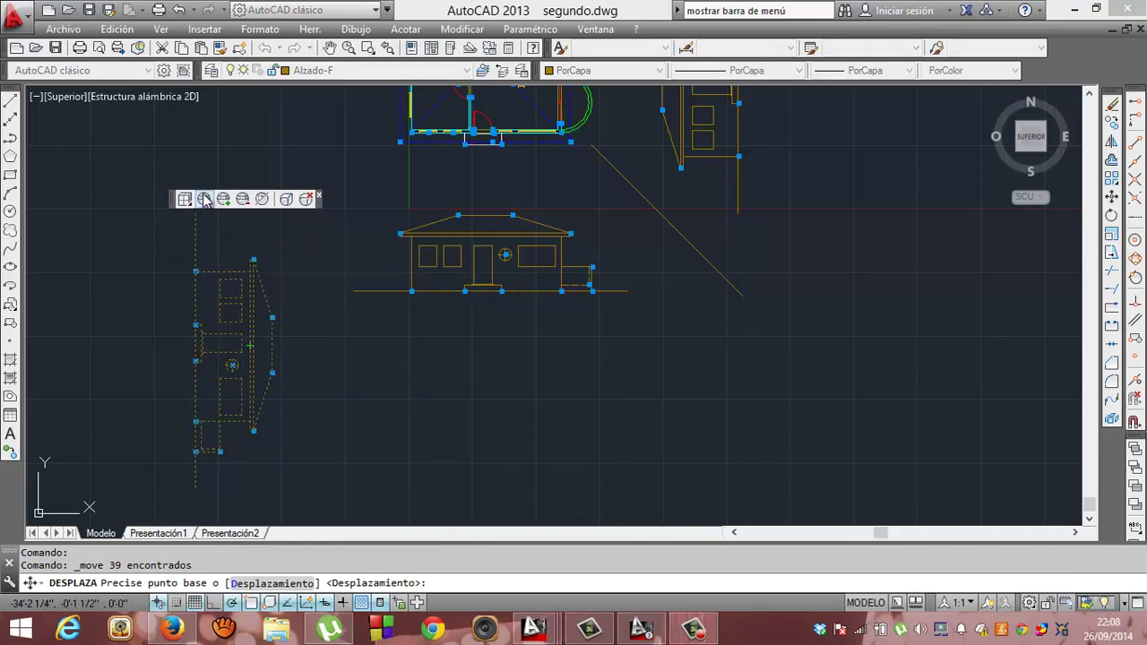
click(317, 195)
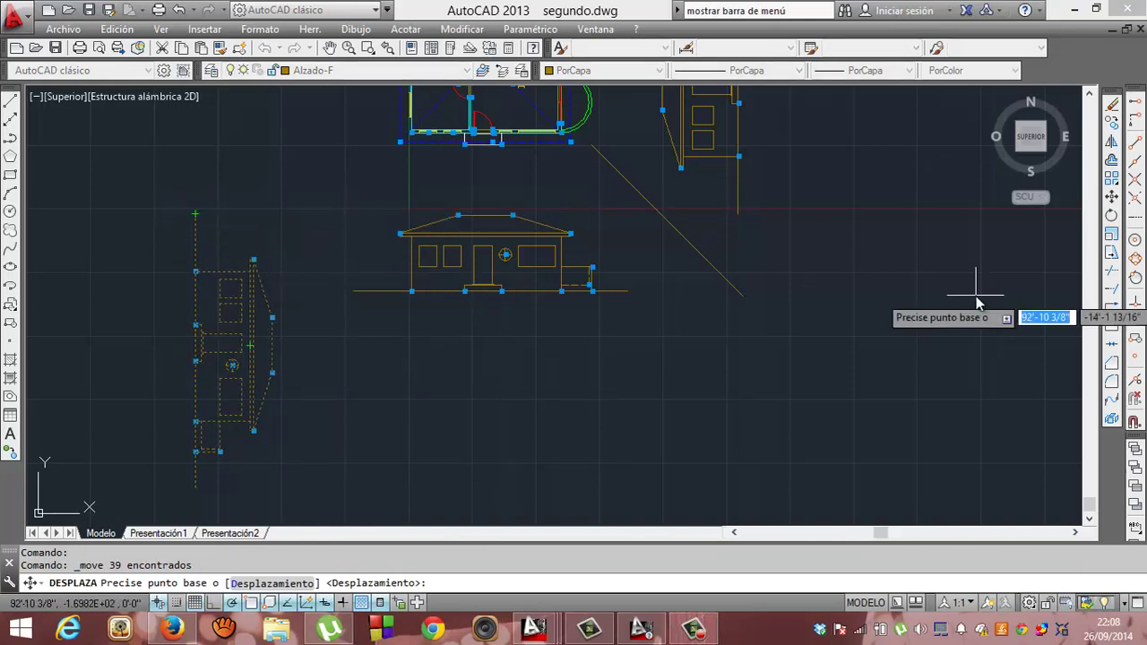
click(1092, 95)
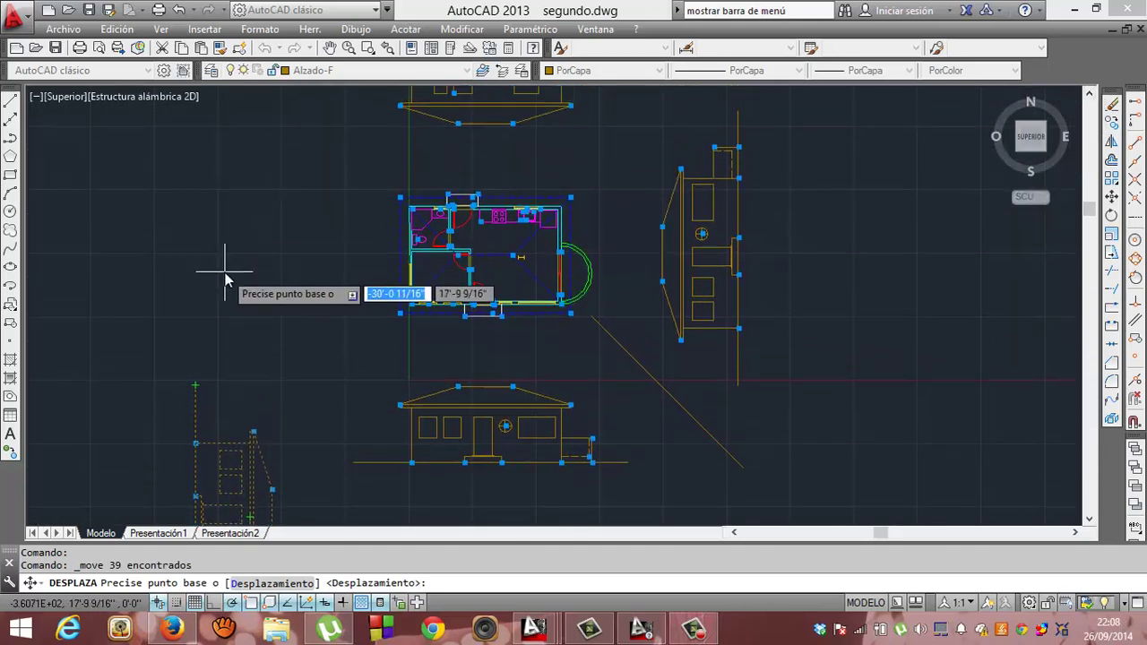
click(195, 386)
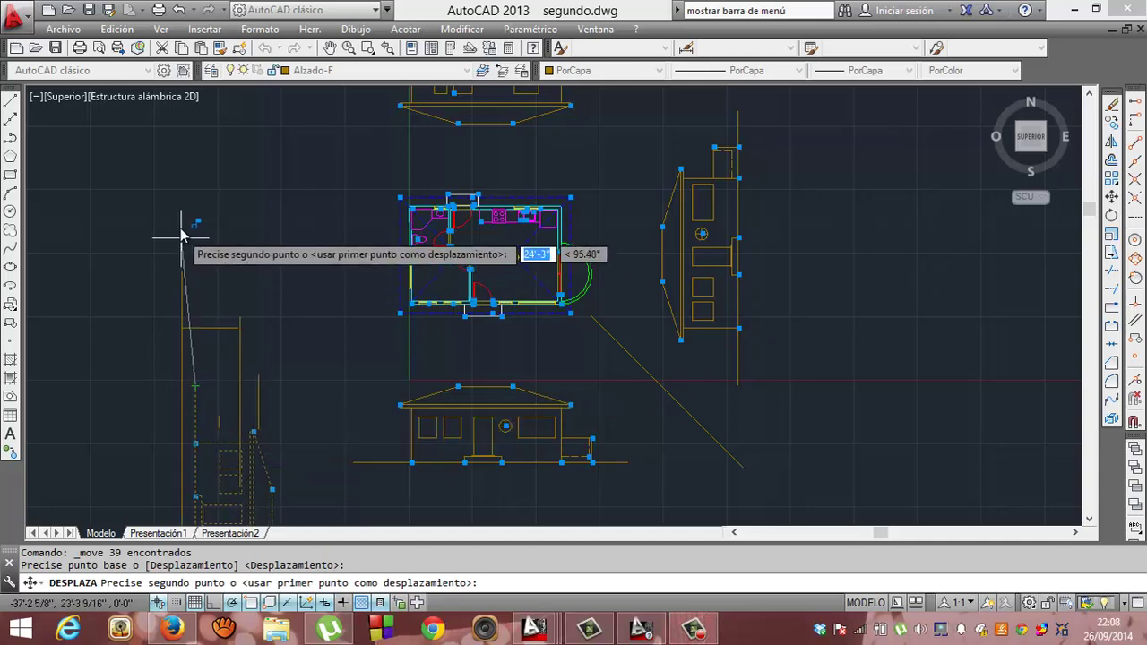
click(196, 124)
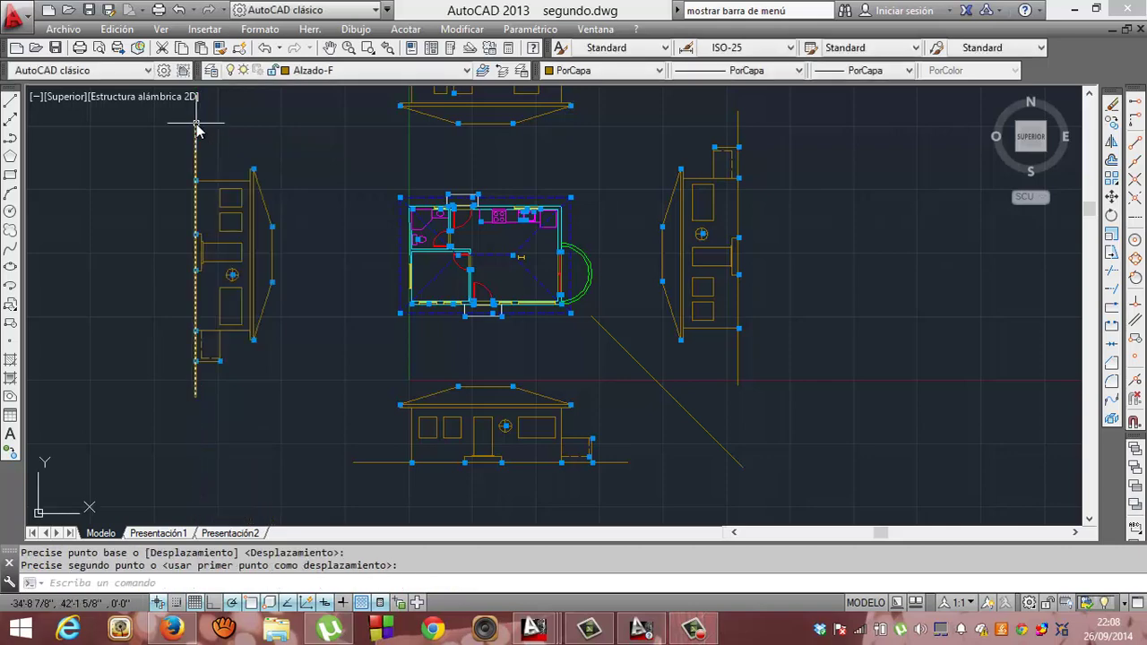
key(Return)
Step: Clear the leftover command and save the drawing from Quick Access
key(Escape)
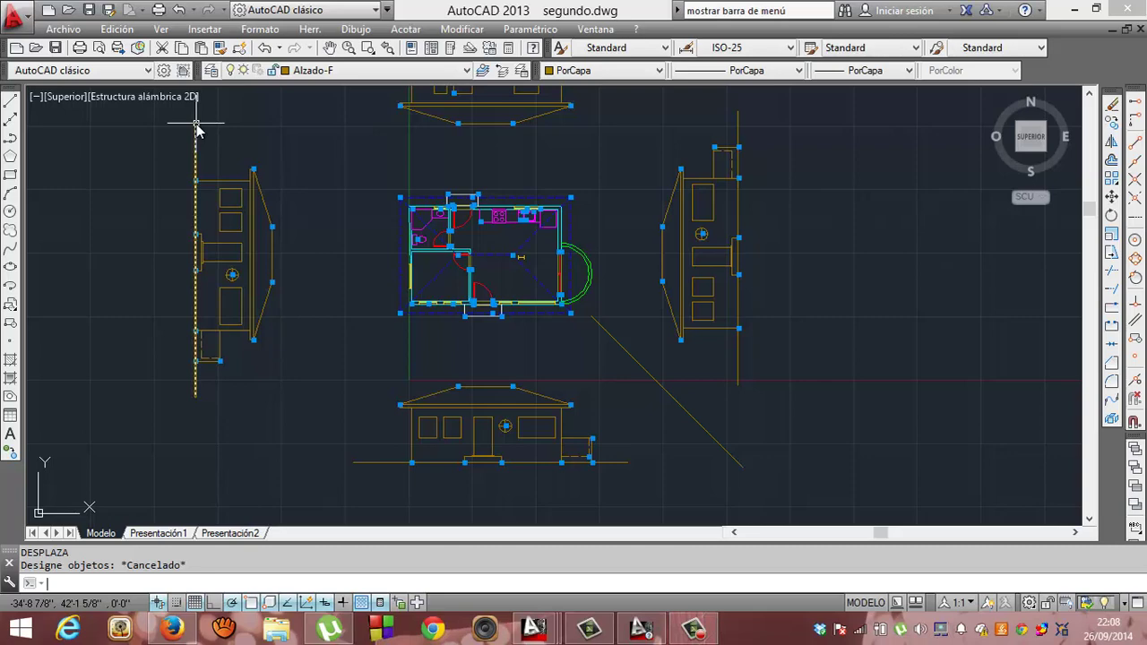
click(90, 10)
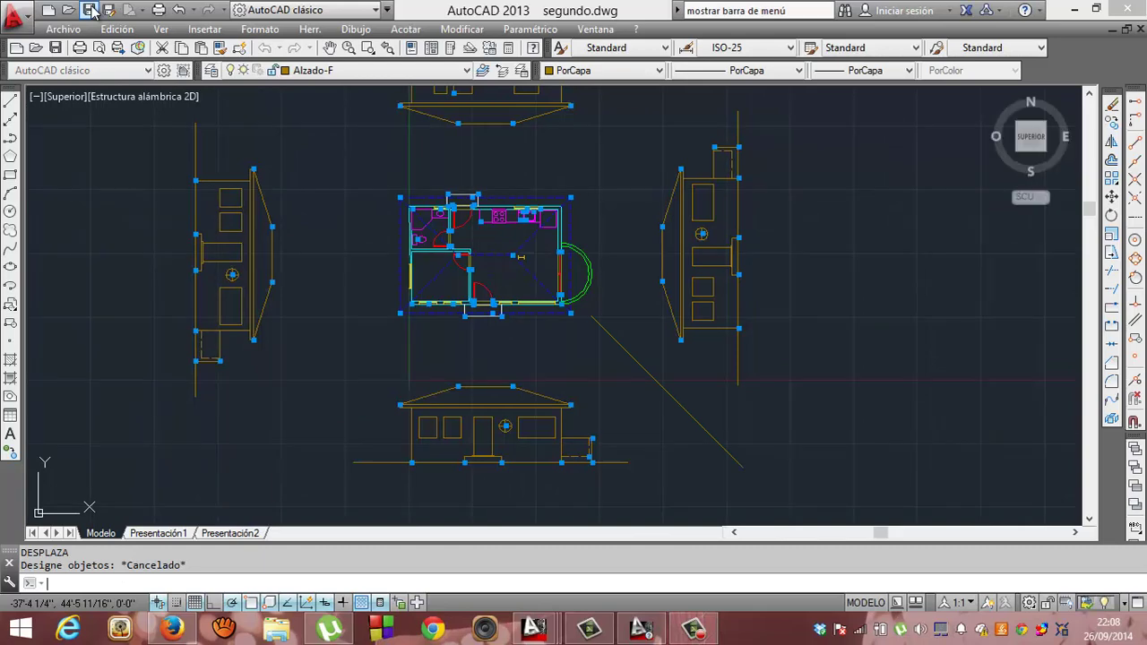